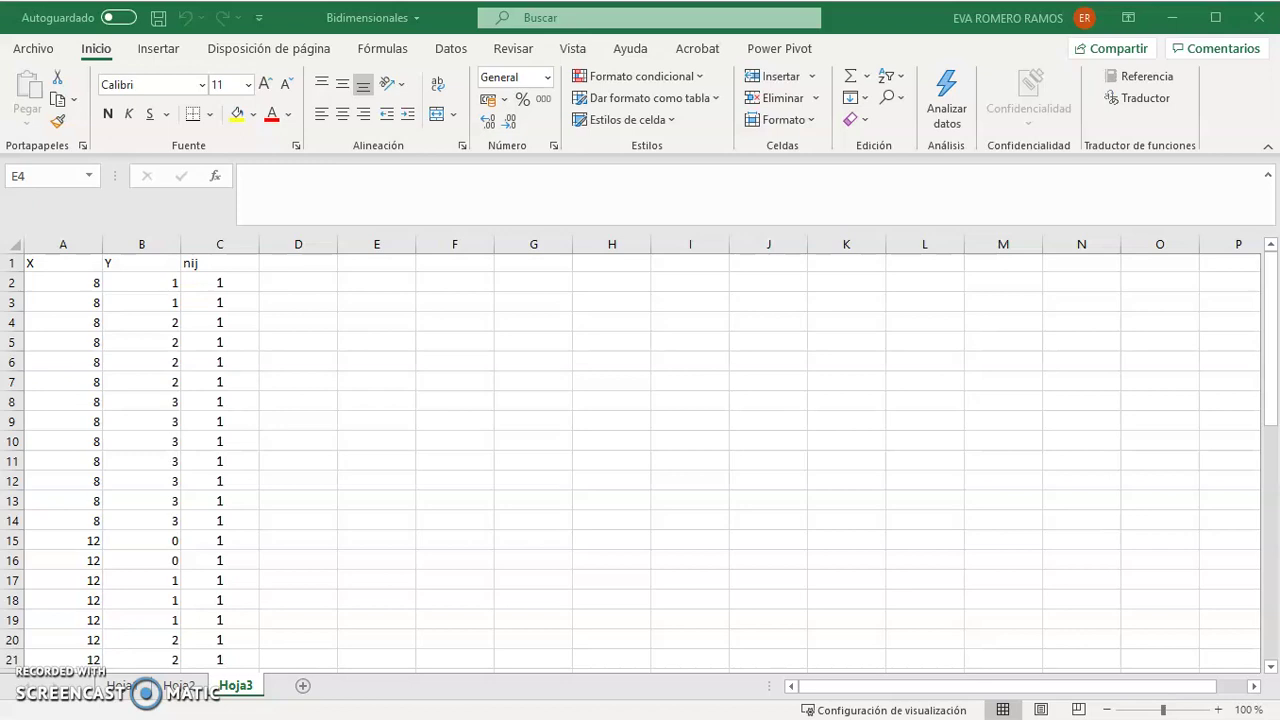
# Step: Examine the values of X in column A of Hoja3, from the heading down to row 36
pyautogui.click(60, 266)
pyautogui.click(60, 266)
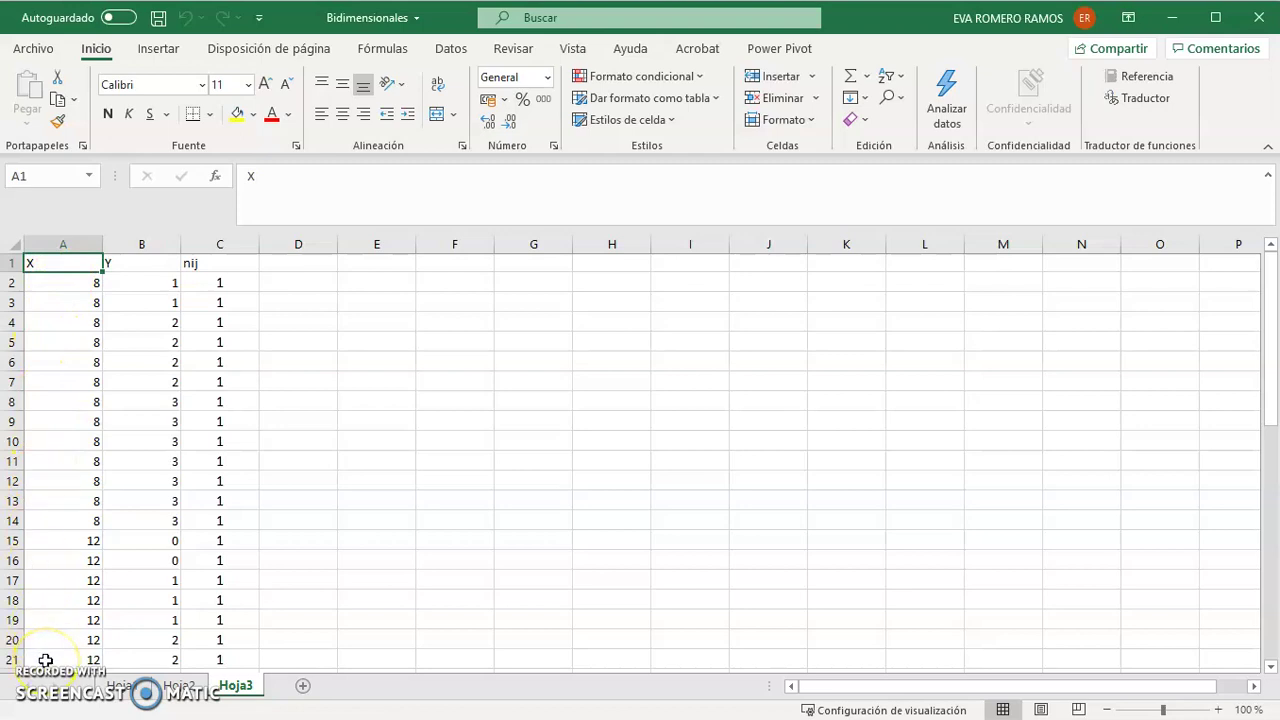
pyautogui.click(57, 302)
pyautogui.click(57, 574)
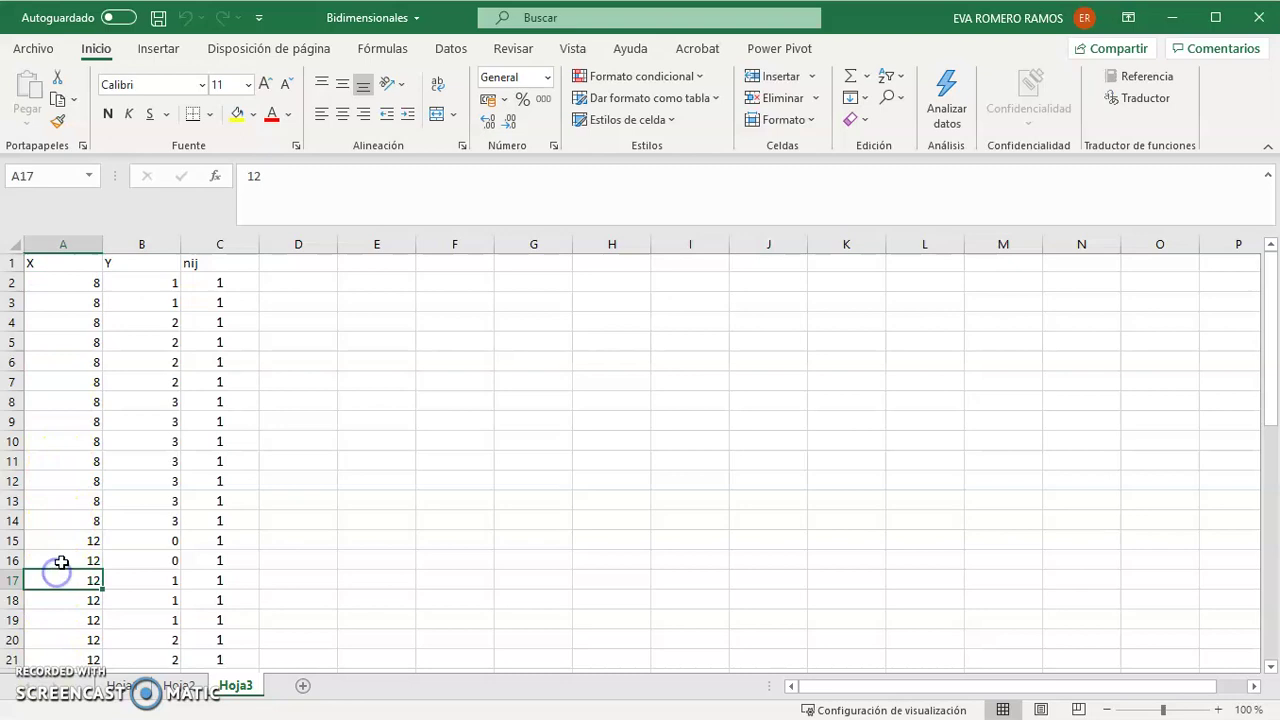
pyautogui.scroll(-2, 60, 565)
pyautogui.scroll(-5, 61, 563)
pyautogui.click(60, 551)
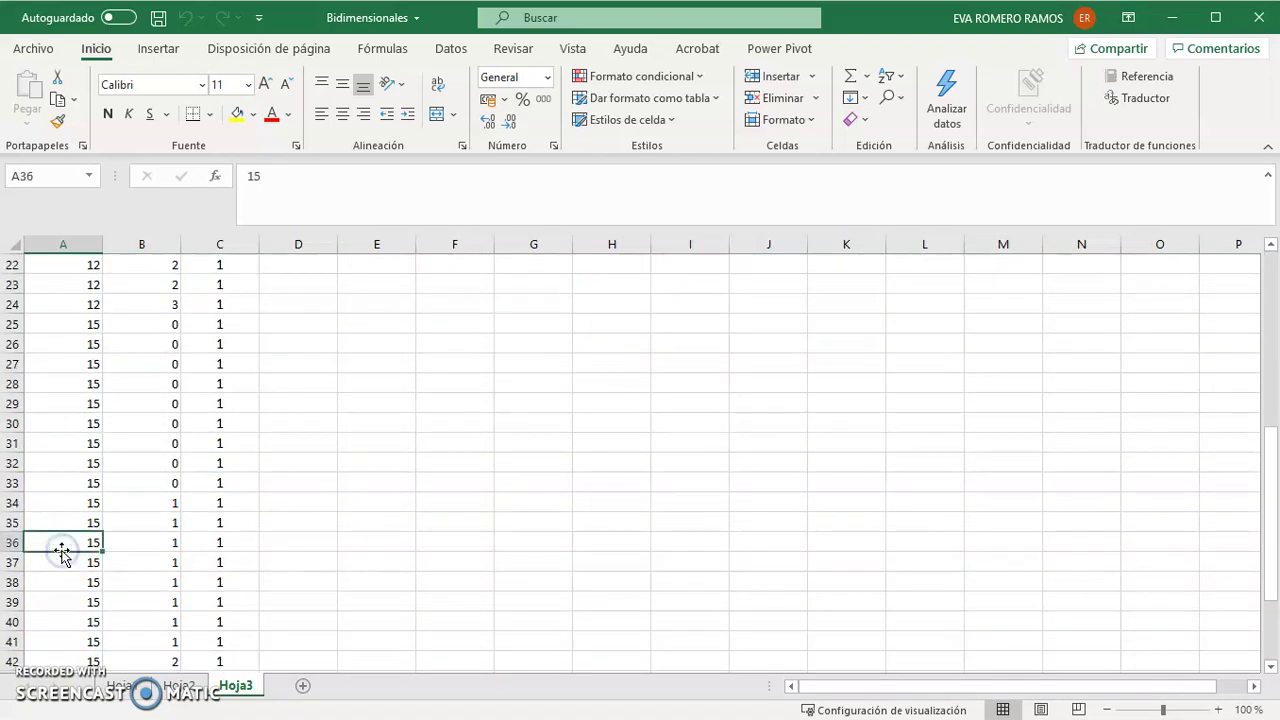
pyautogui.scroll(7, 62, 553)
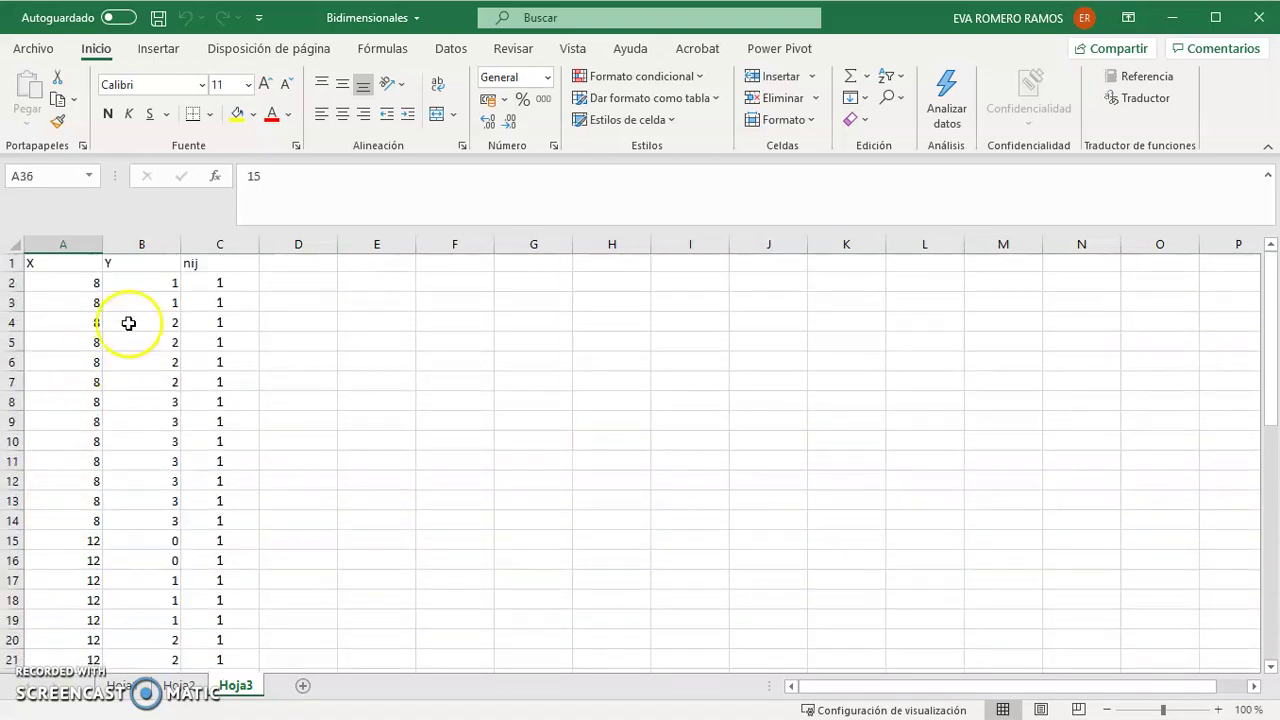
# Step: Examine the Y values in column B and the nij frequencies in column C of Hoja3
pyautogui.click(147, 285)
pyautogui.click(143, 305)
pyautogui.click(141, 343)
pyautogui.click(139, 381)
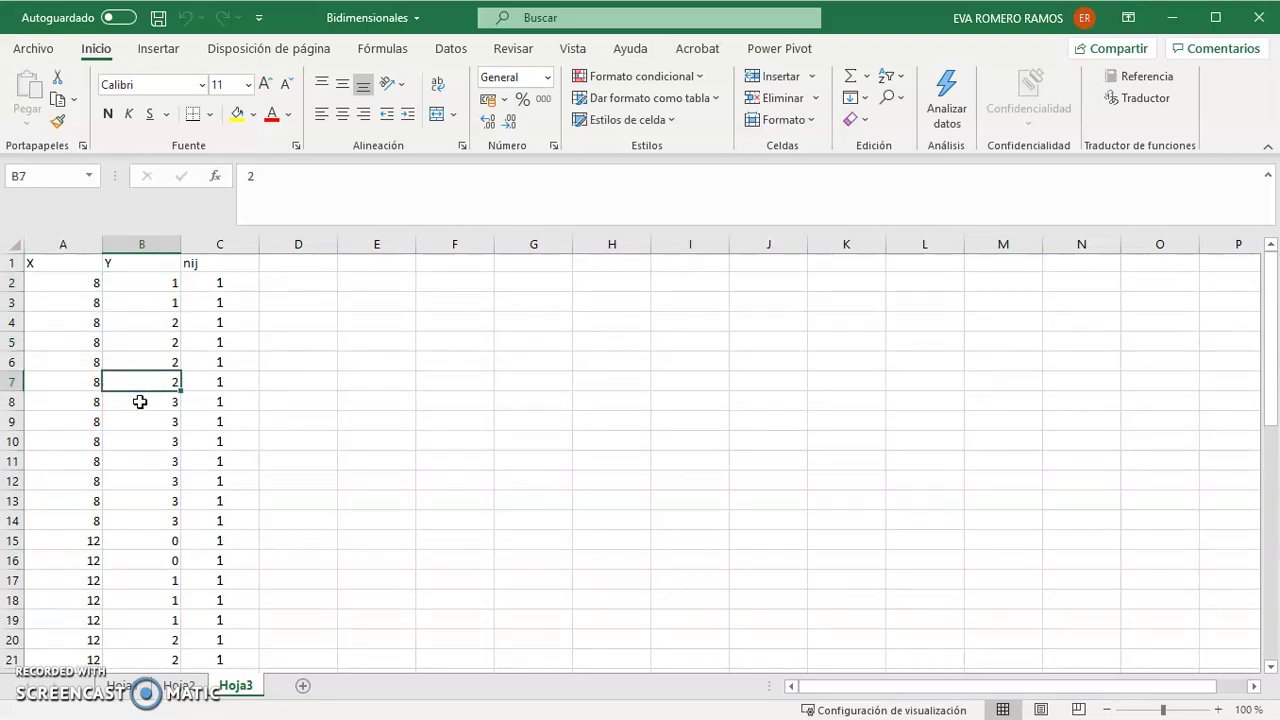
pyautogui.click(147, 540)
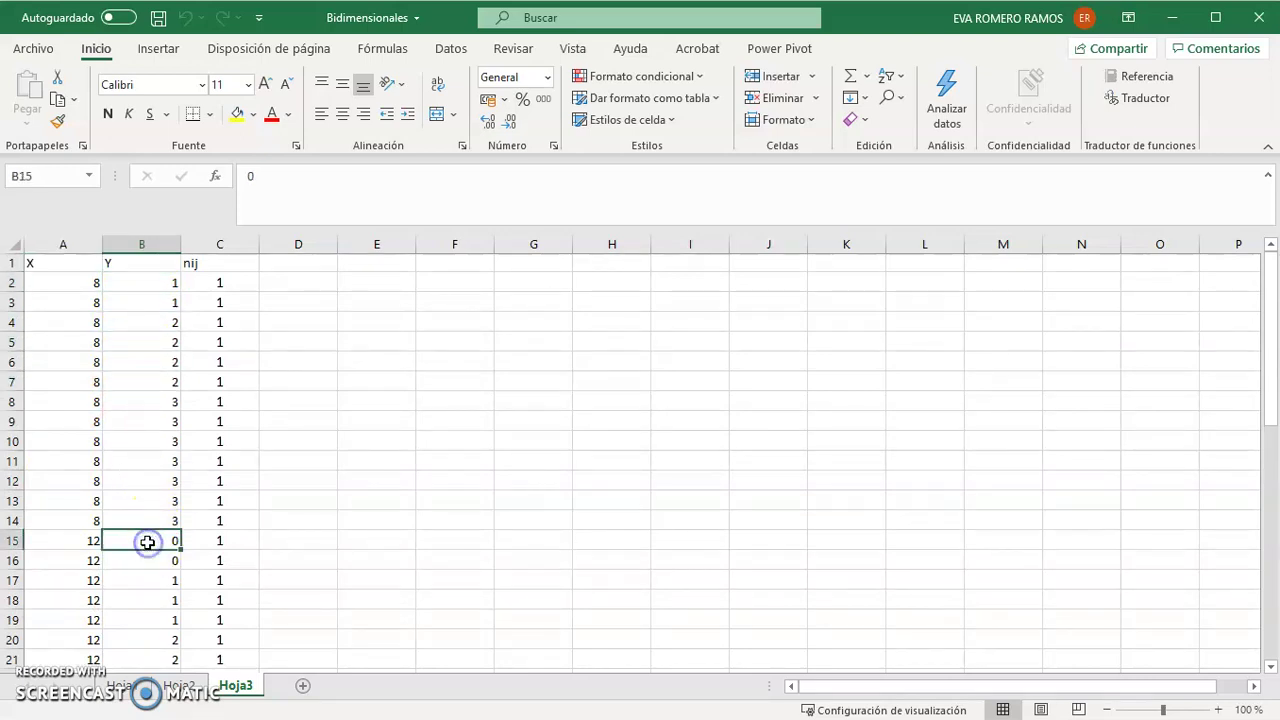
pyautogui.click(161, 302)
pyautogui.click(157, 335)
pyautogui.click(157, 420)
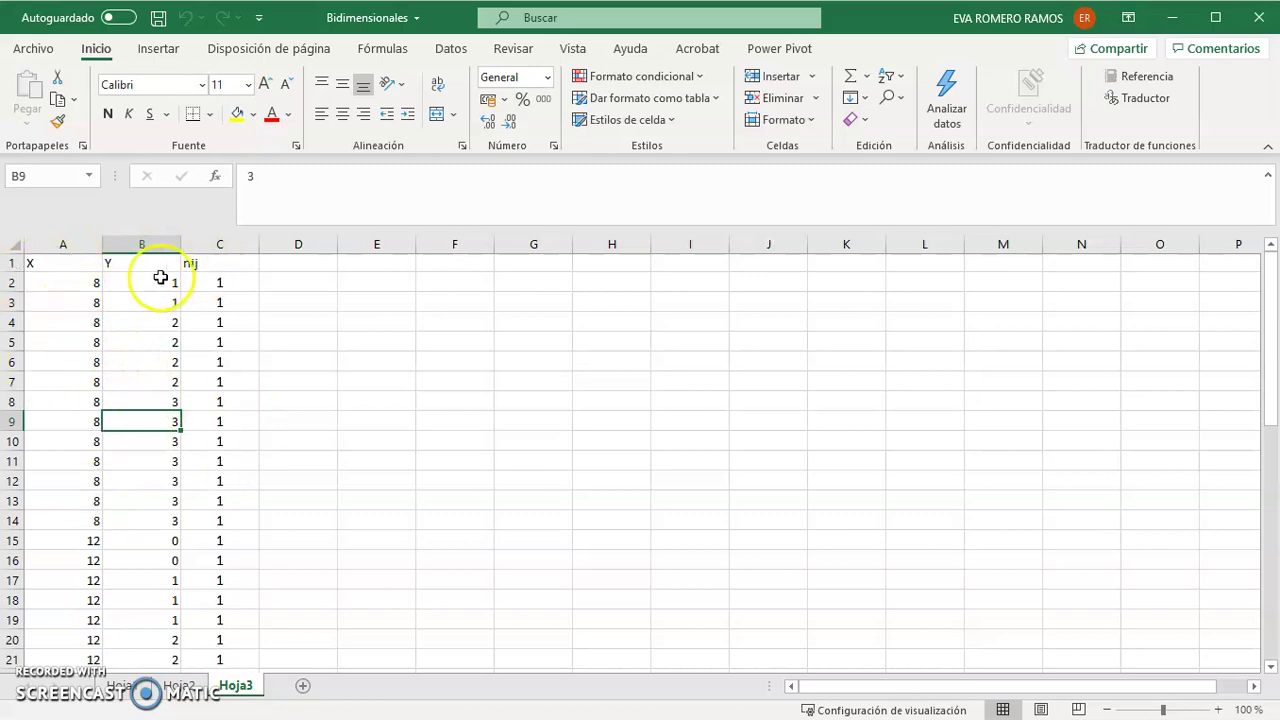
pyautogui.click(208, 281)
pyautogui.click(210, 340)
pyautogui.click(213, 380)
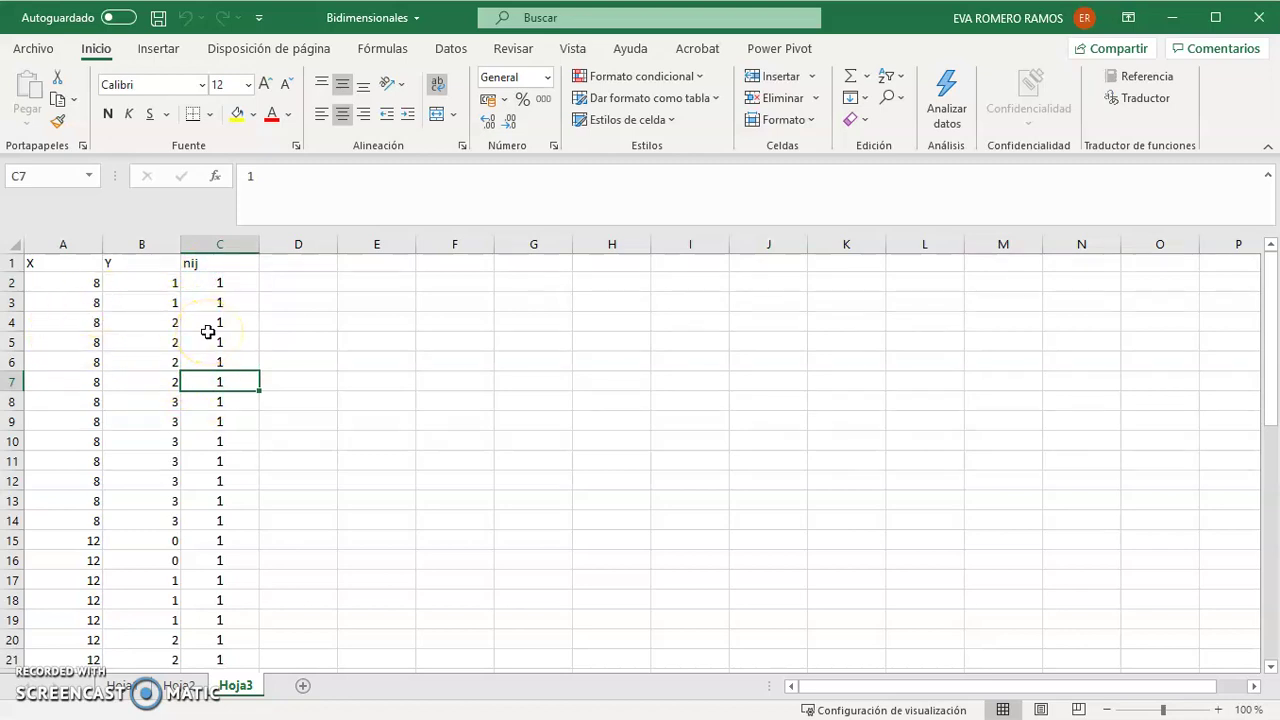
# Step: Review the grouped X, Y and nij list on Hoja2, checking the frequency of its first pair
pyautogui.click(176, 686)
pyautogui.click(188, 346)
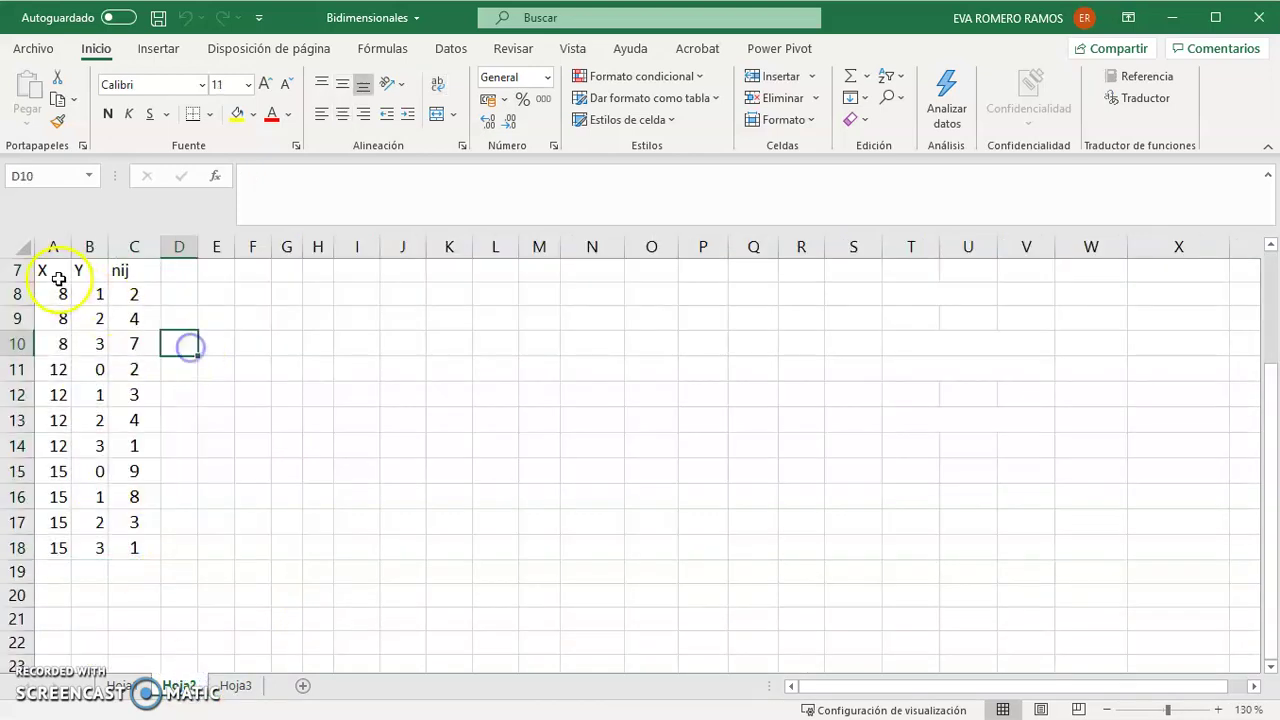
pyautogui.click(132, 294)
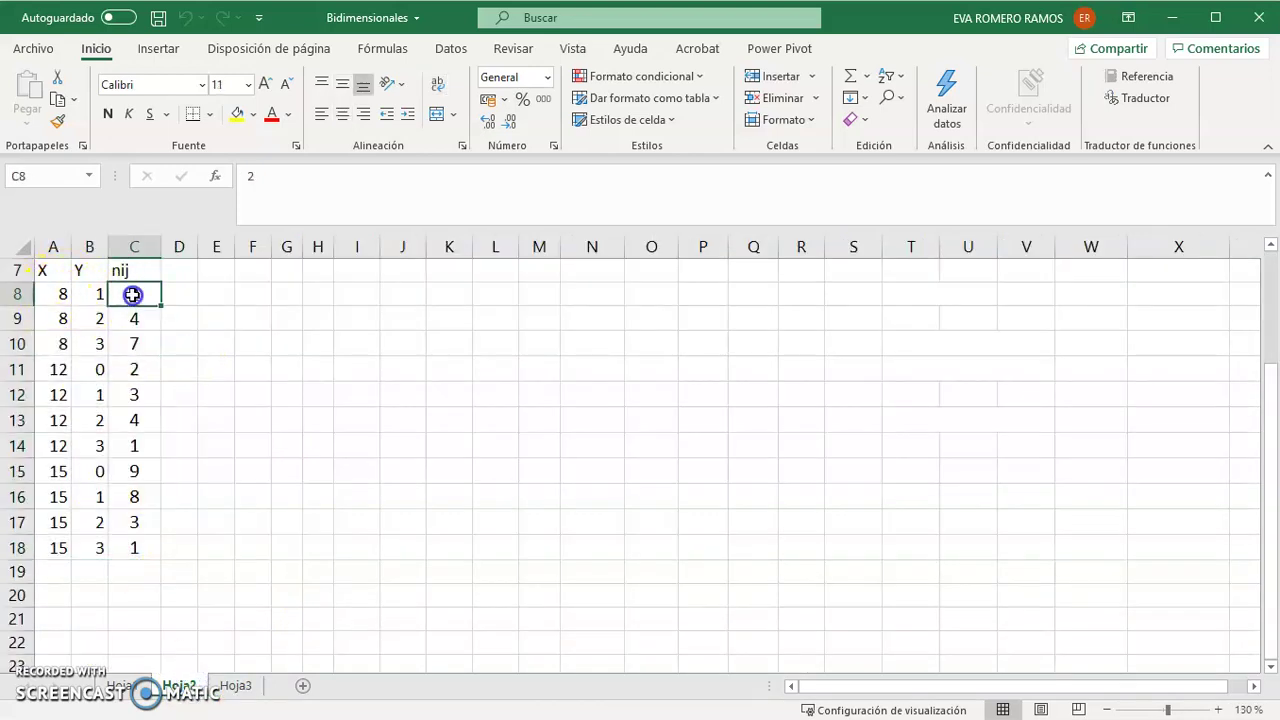
pyautogui.click(55, 298)
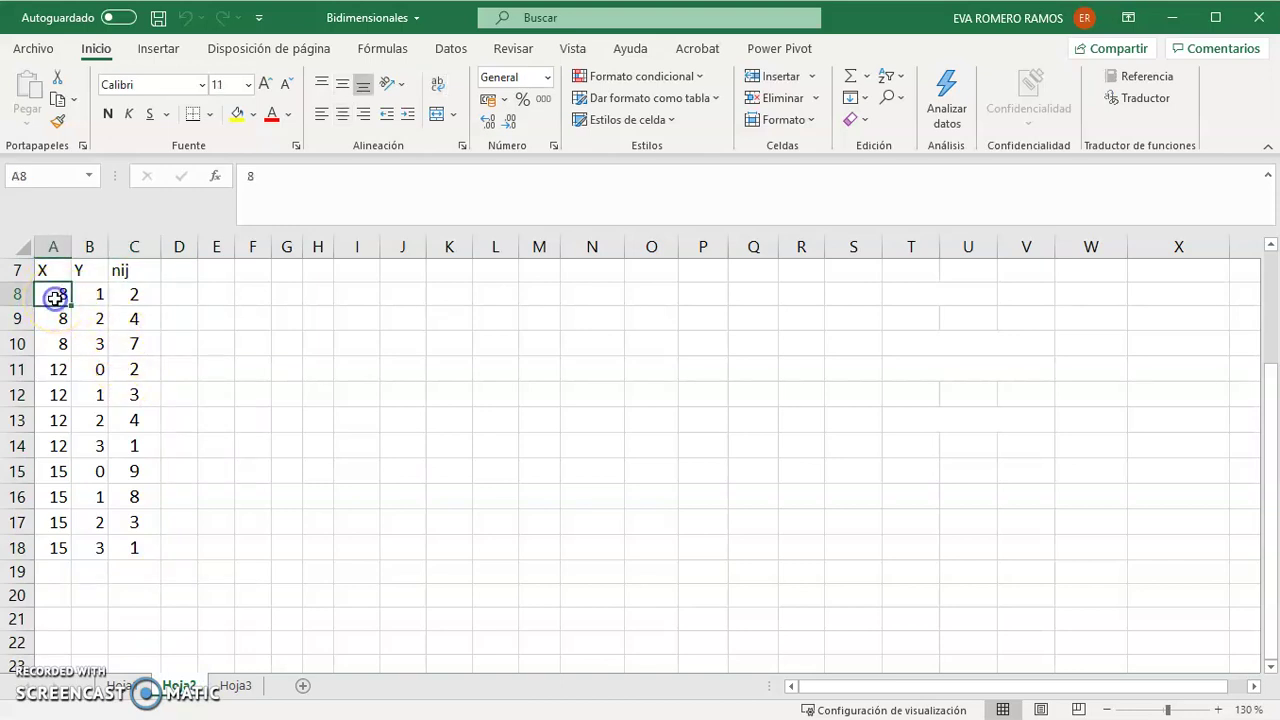
pyautogui.click(91, 294)
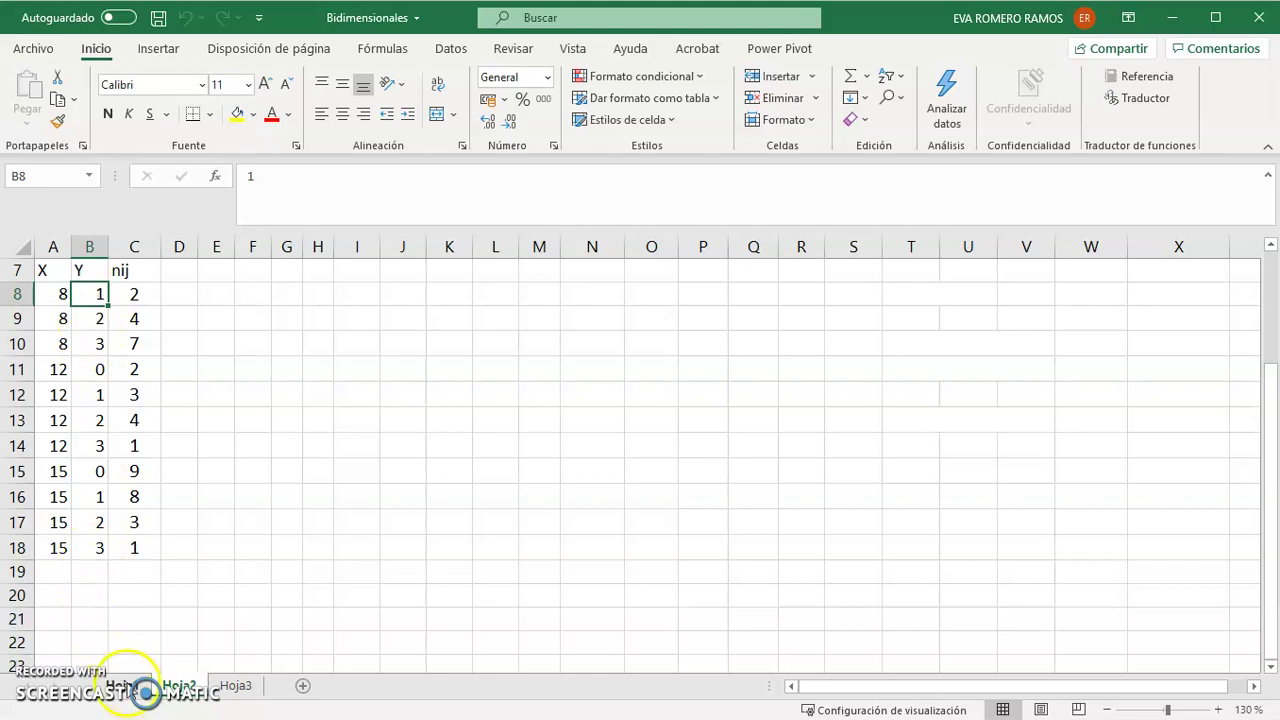
# Step: Examine the double-entry table on Hoja1: the X values, the Y values and the joint frequencies in C3:F5
pyautogui.click(122, 686)
pyautogui.moveTo(80, 270); pyautogui.dragTo(380, 417)
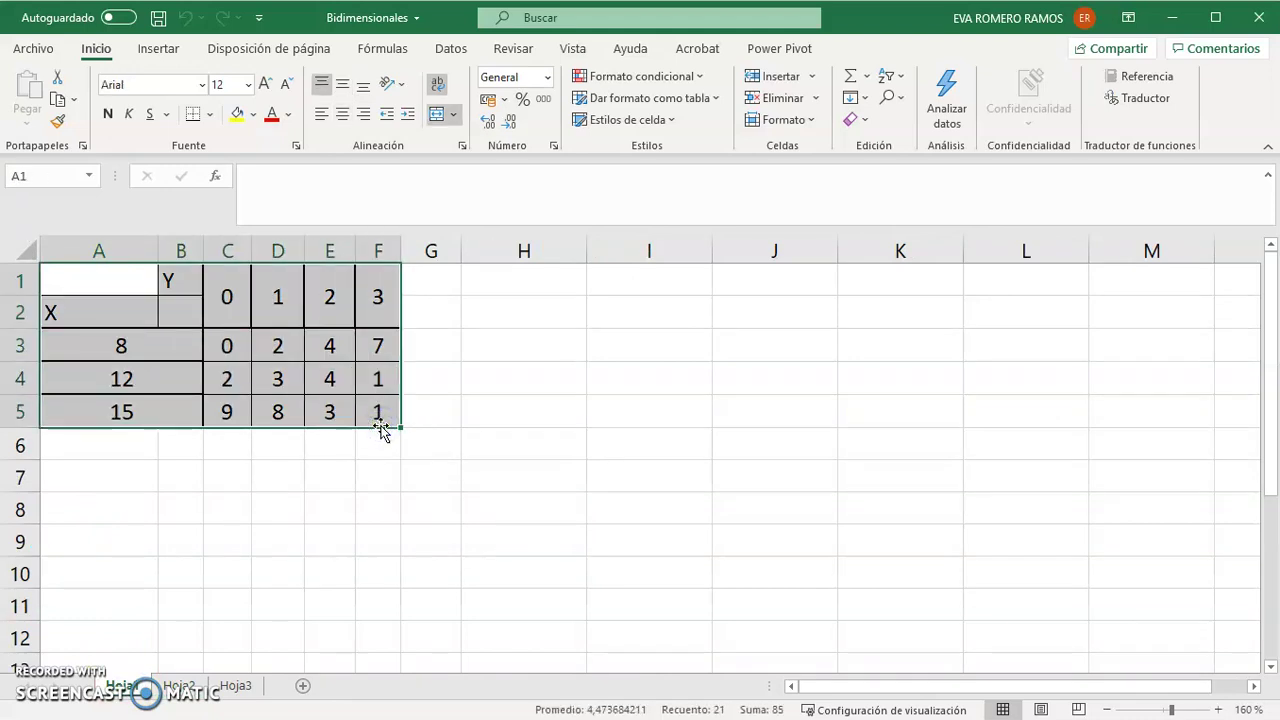
pyautogui.click(108, 315)
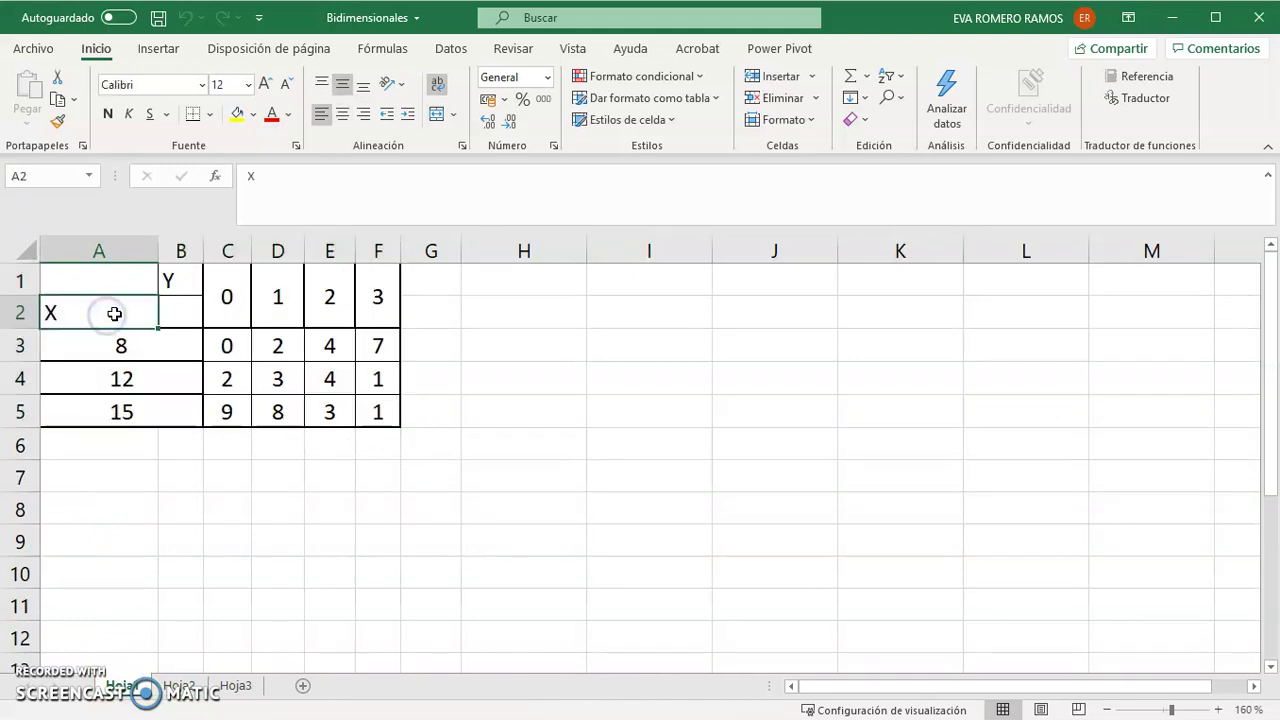
pyautogui.click(121, 345)
pyautogui.click(121, 375)
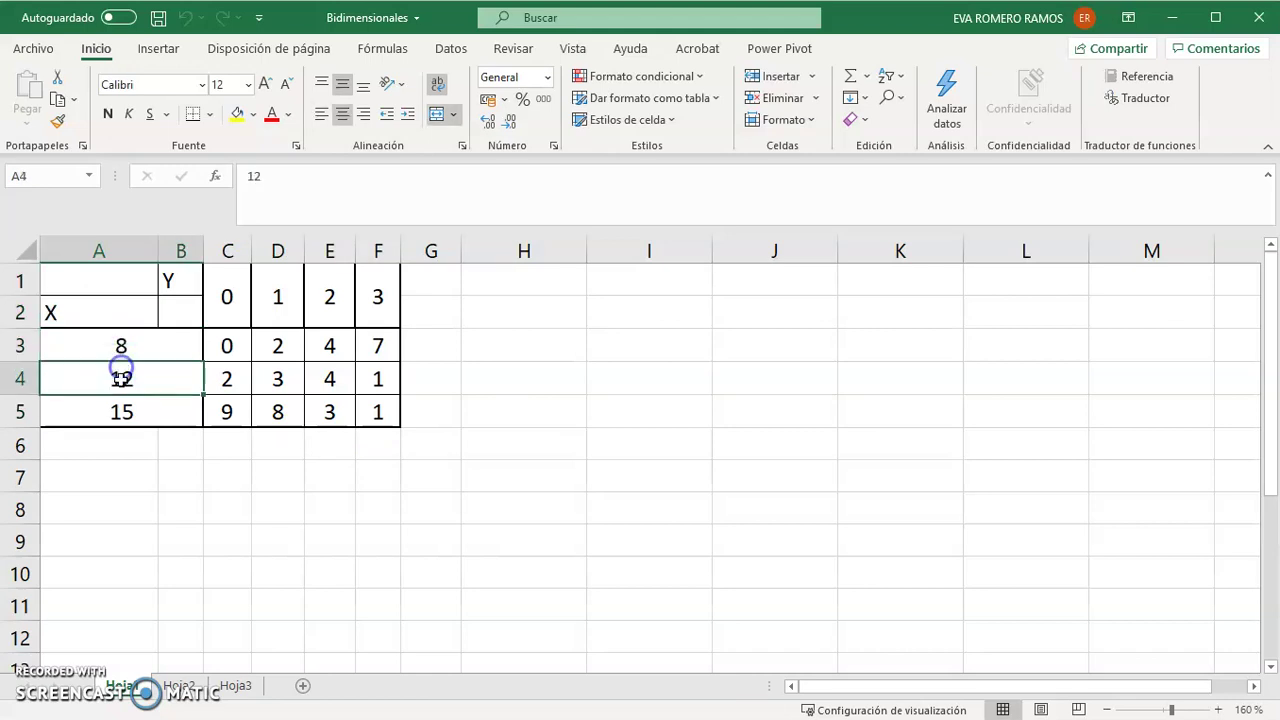
pyautogui.click(120, 403)
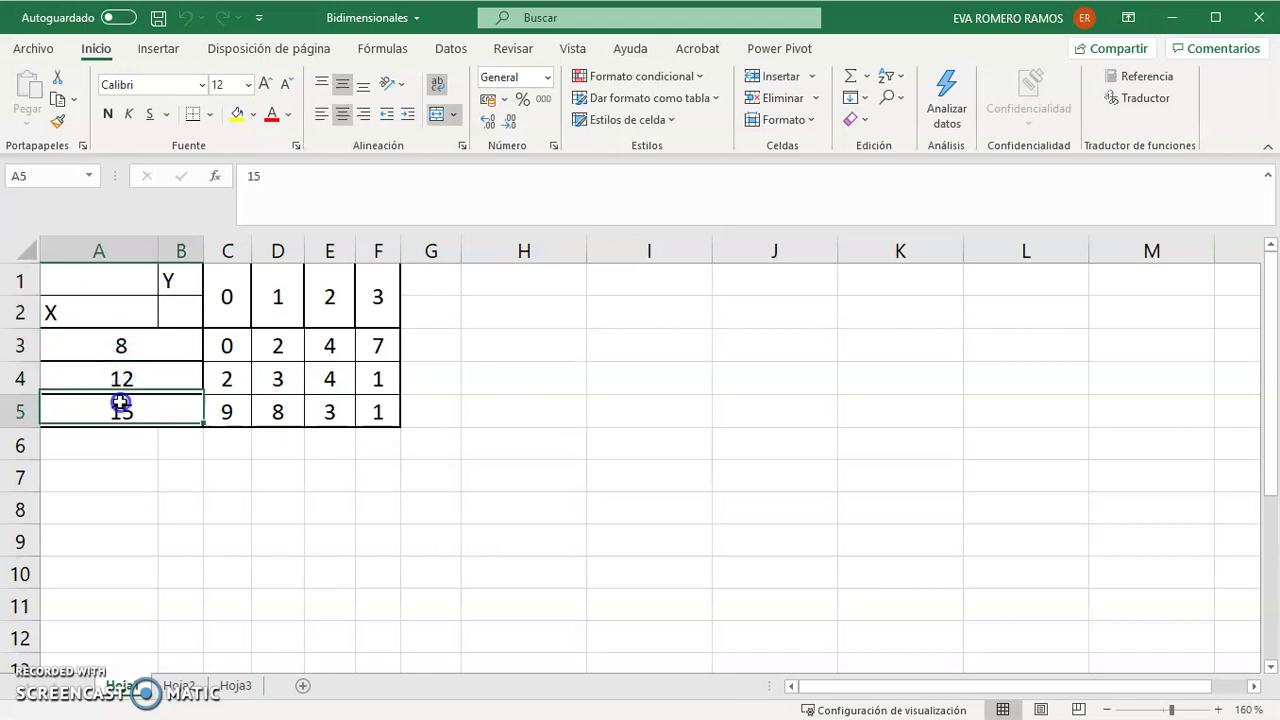
pyautogui.click(228, 295)
pyautogui.click(275, 294)
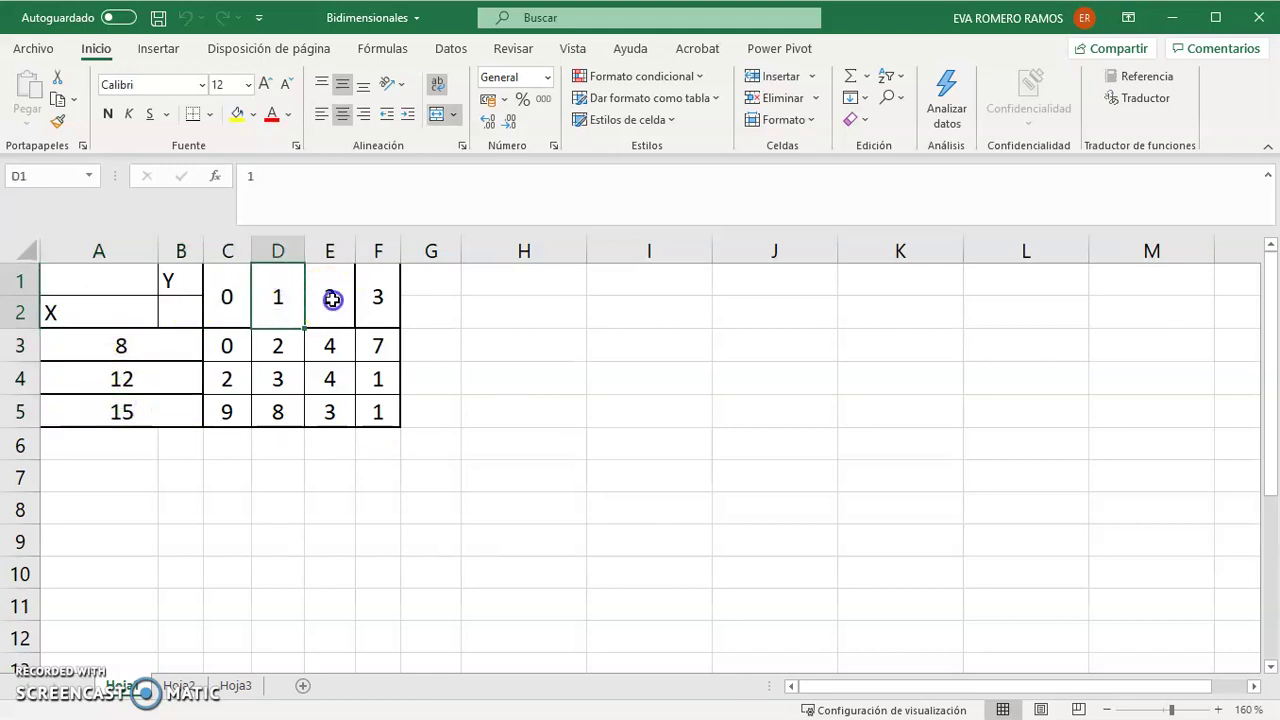
pyautogui.click(329, 294)
pyautogui.click(376, 299)
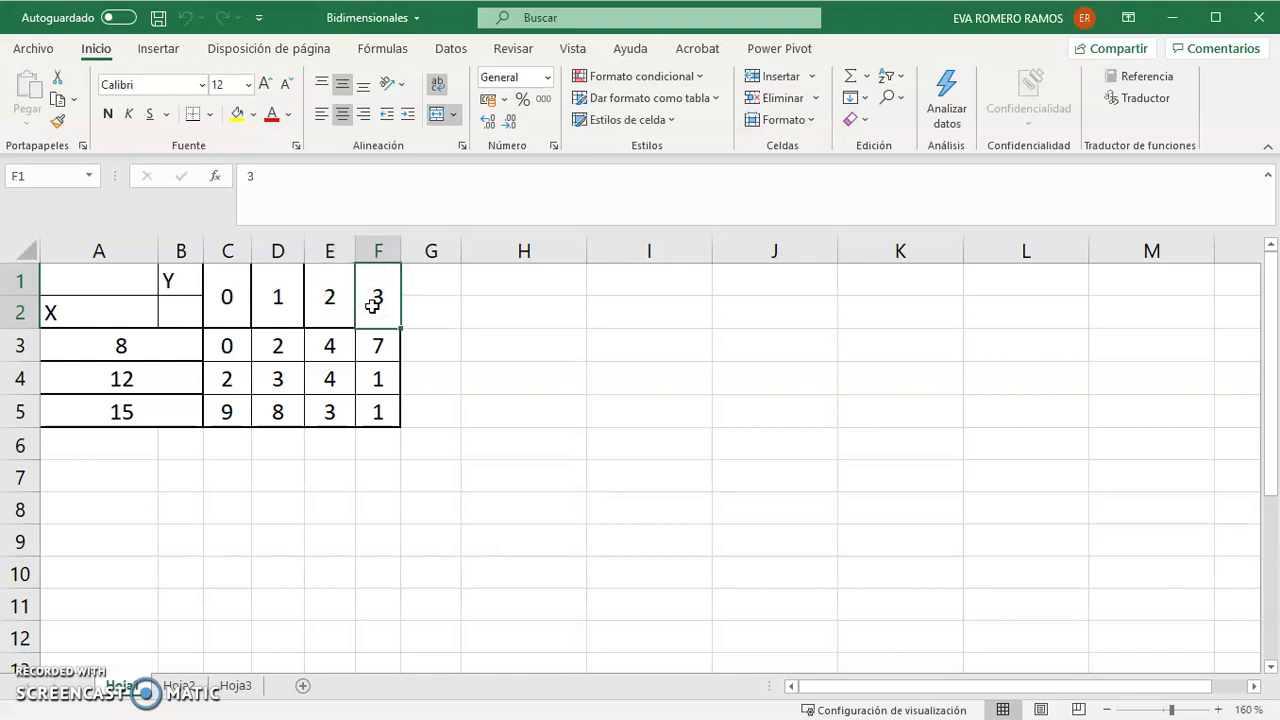
pyautogui.moveTo(231, 346); pyautogui.dragTo(380, 414)
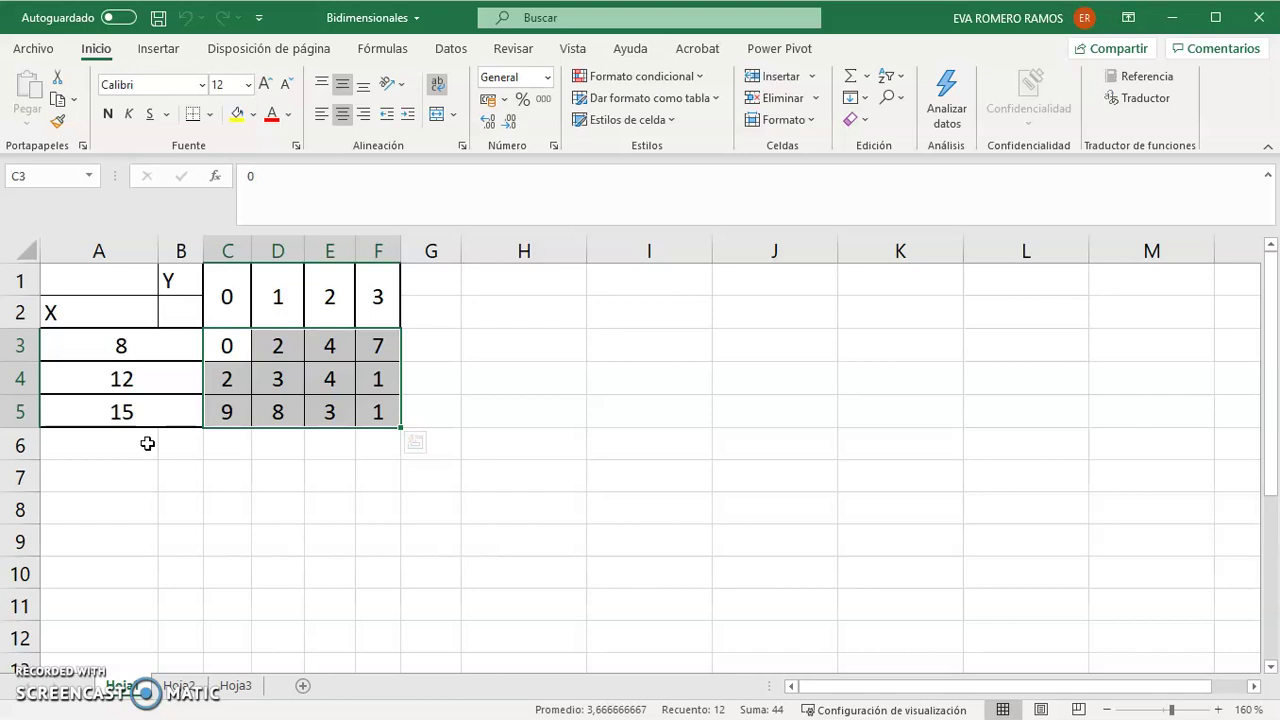
# Step: Return to Hoja3 and review the X–Y pairs in rows 2 and 4 of the ungrouped data
pyautogui.click(249, 684)
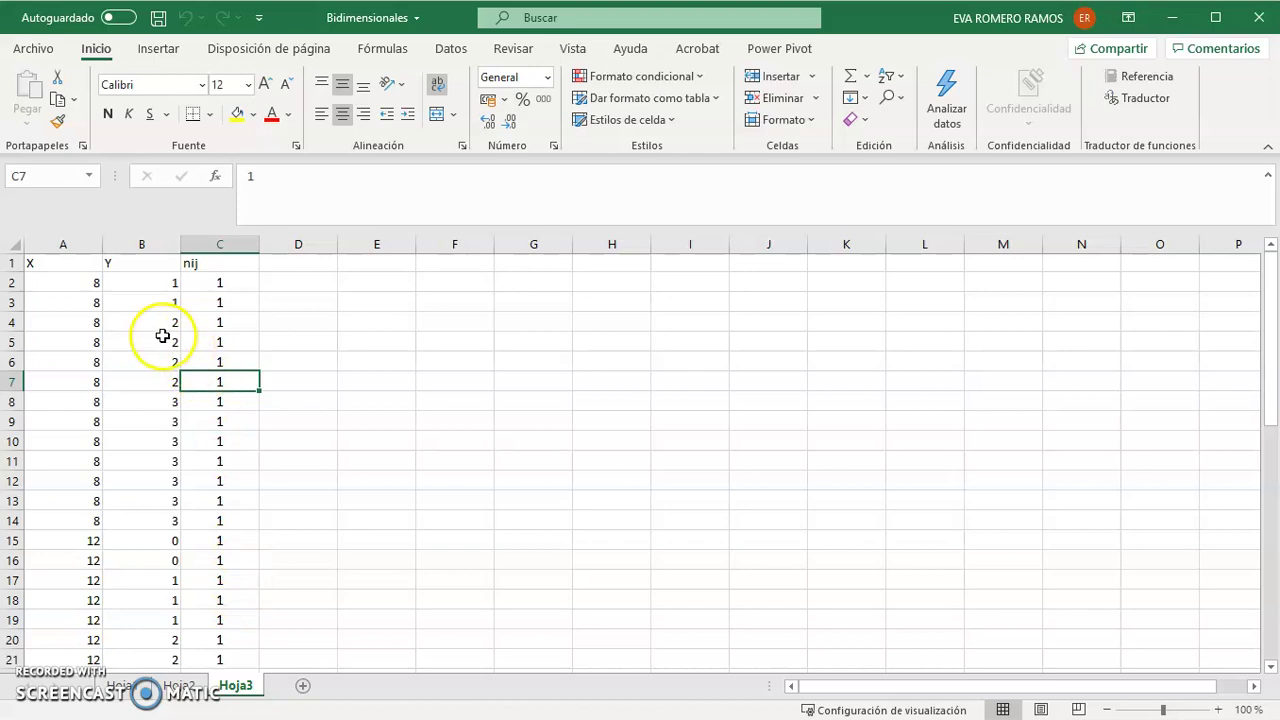
pyautogui.click(75, 327)
pyautogui.click(163, 323)
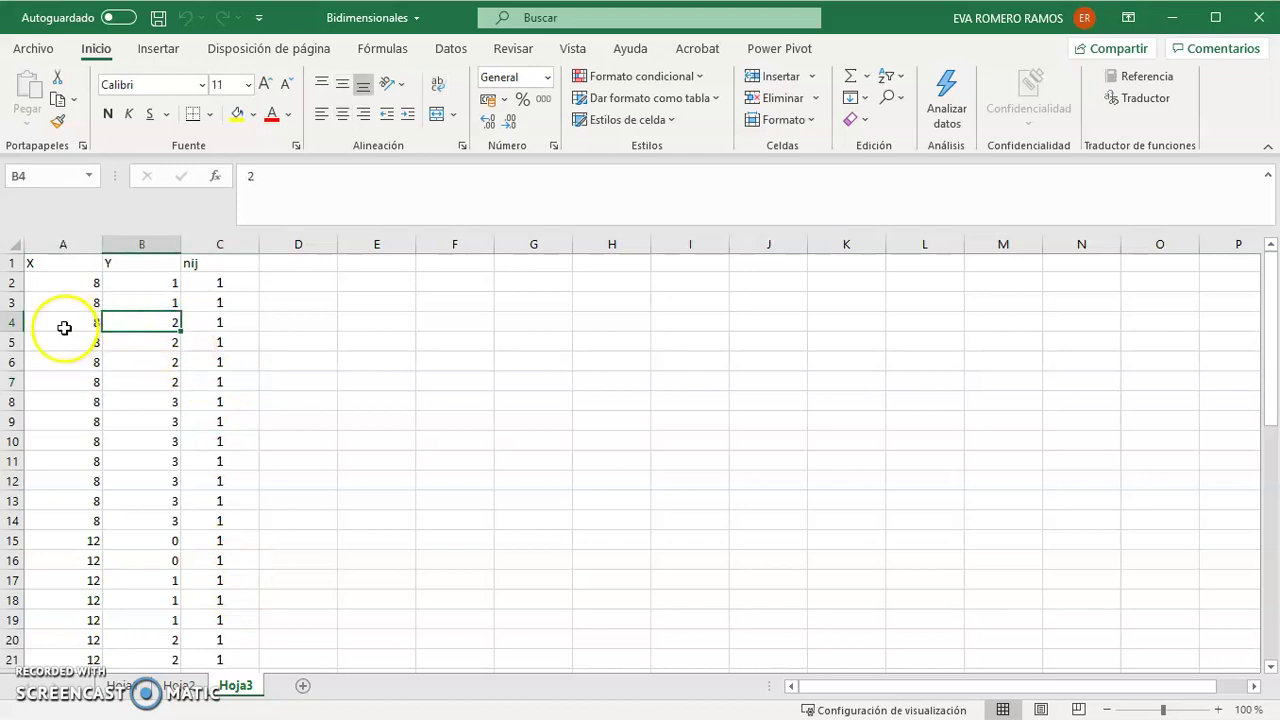
pyautogui.click(64, 328)
pyautogui.moveTo(64, 328); pyautogui.dragTo(131, 331)
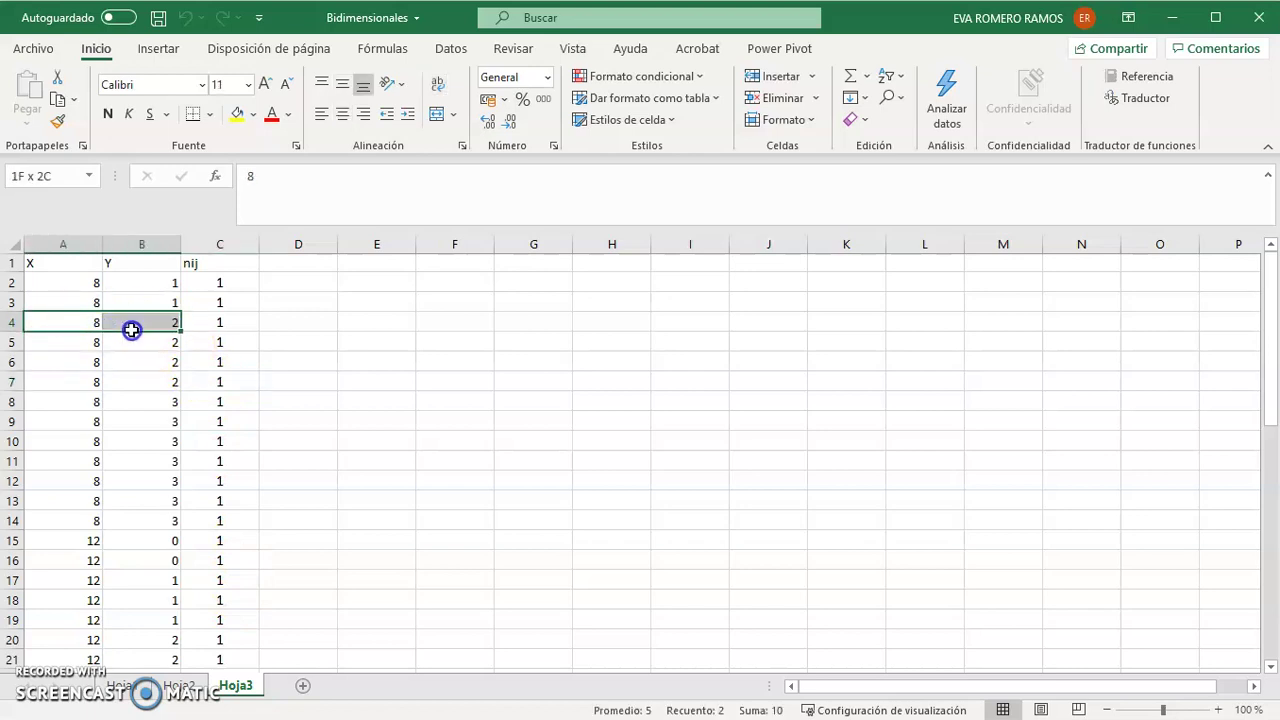
pyautogui.click(65, 284)
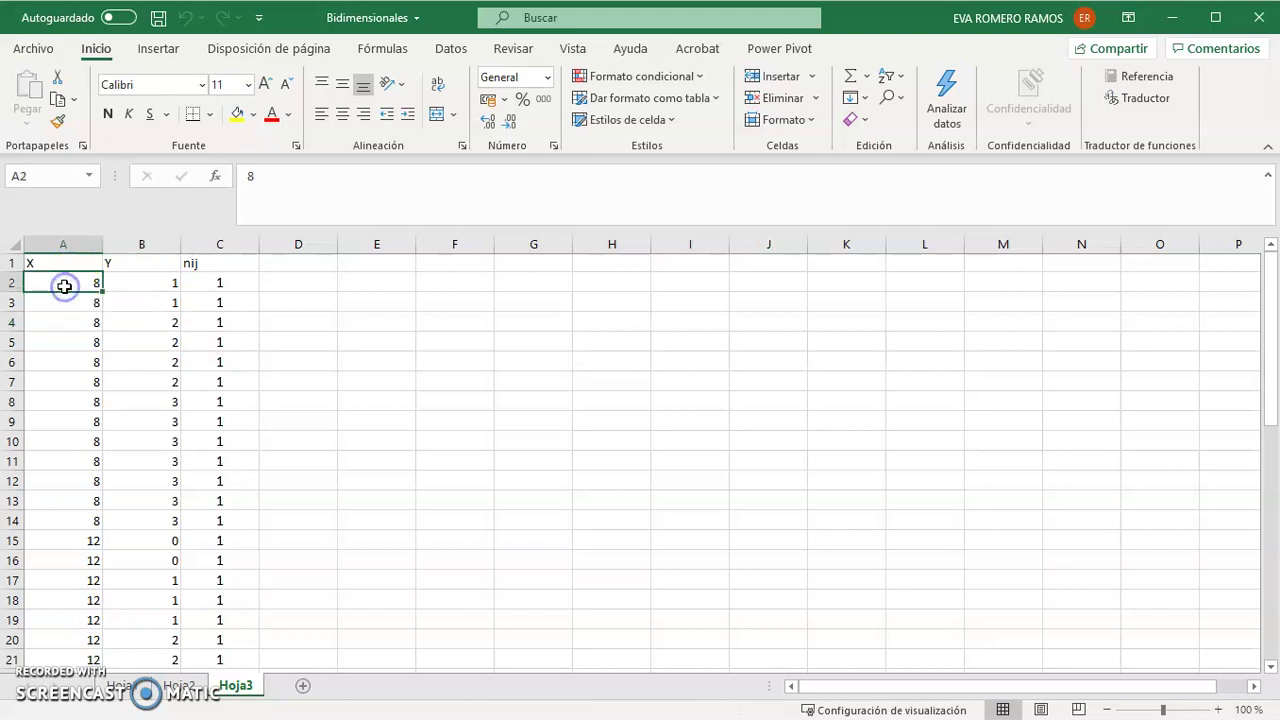
pyautogui.click(166, 287)
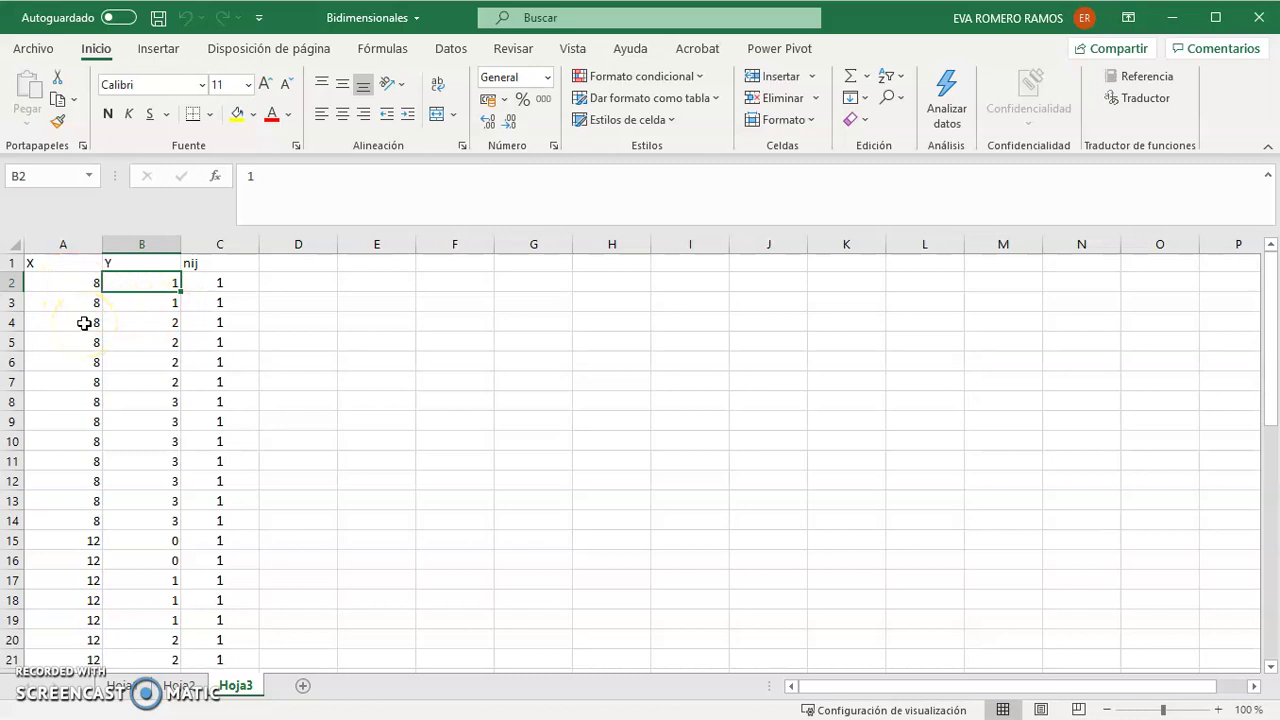
# Step: Label cell E3 on Hoja3 as cov_(x,y)
pyautogui.click(361, 298)
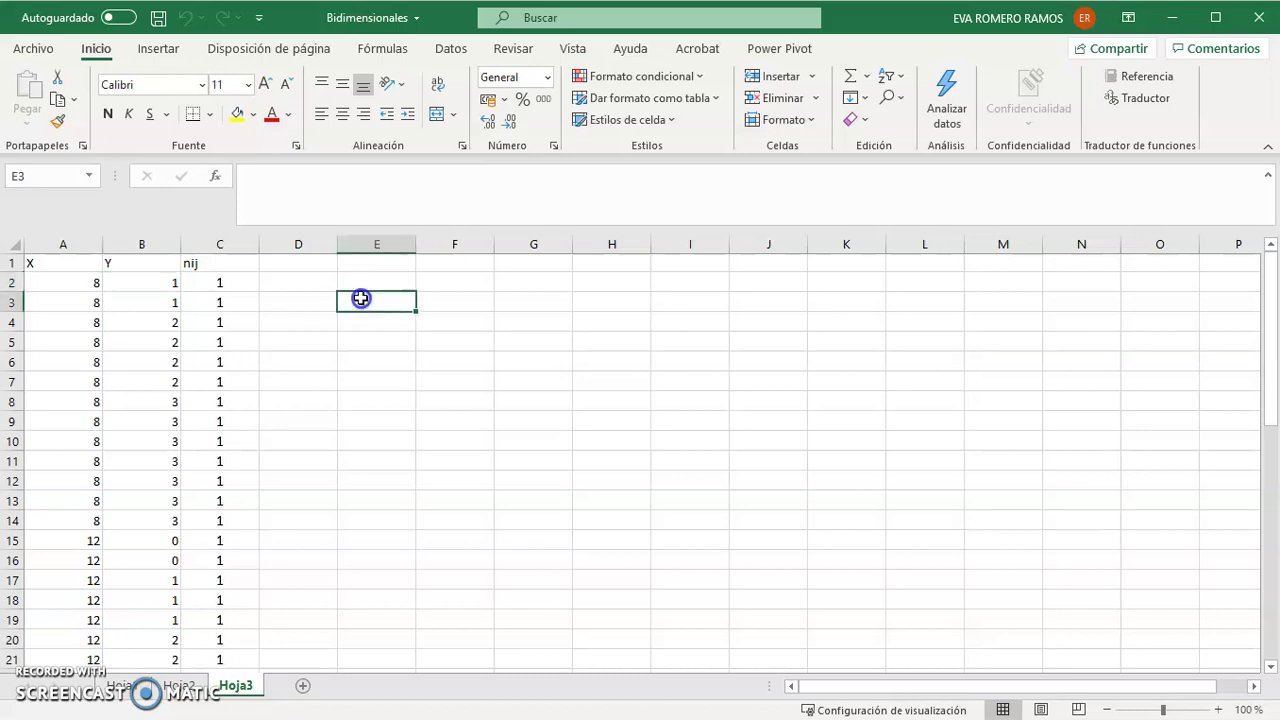
pyautogui.write('co')
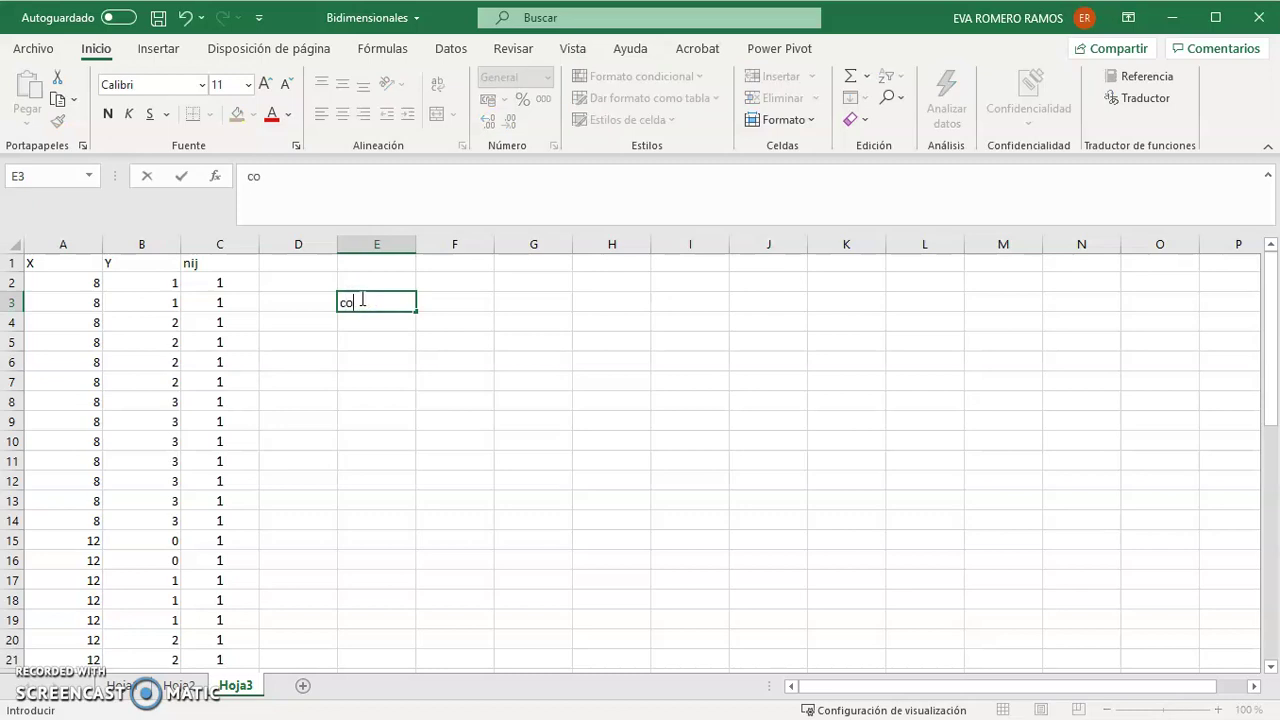
pyautogui.write('v_(x,y)')
pyautogui.press('Tab')
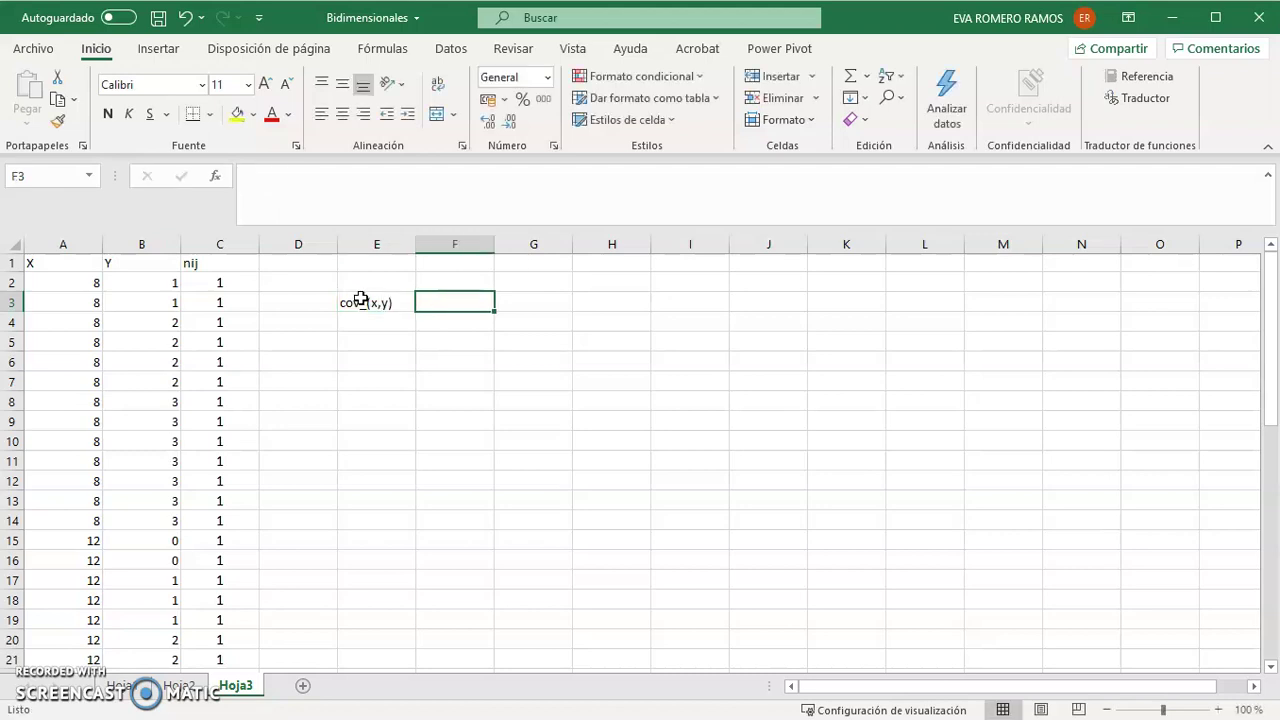
pyautogui.write('=c')
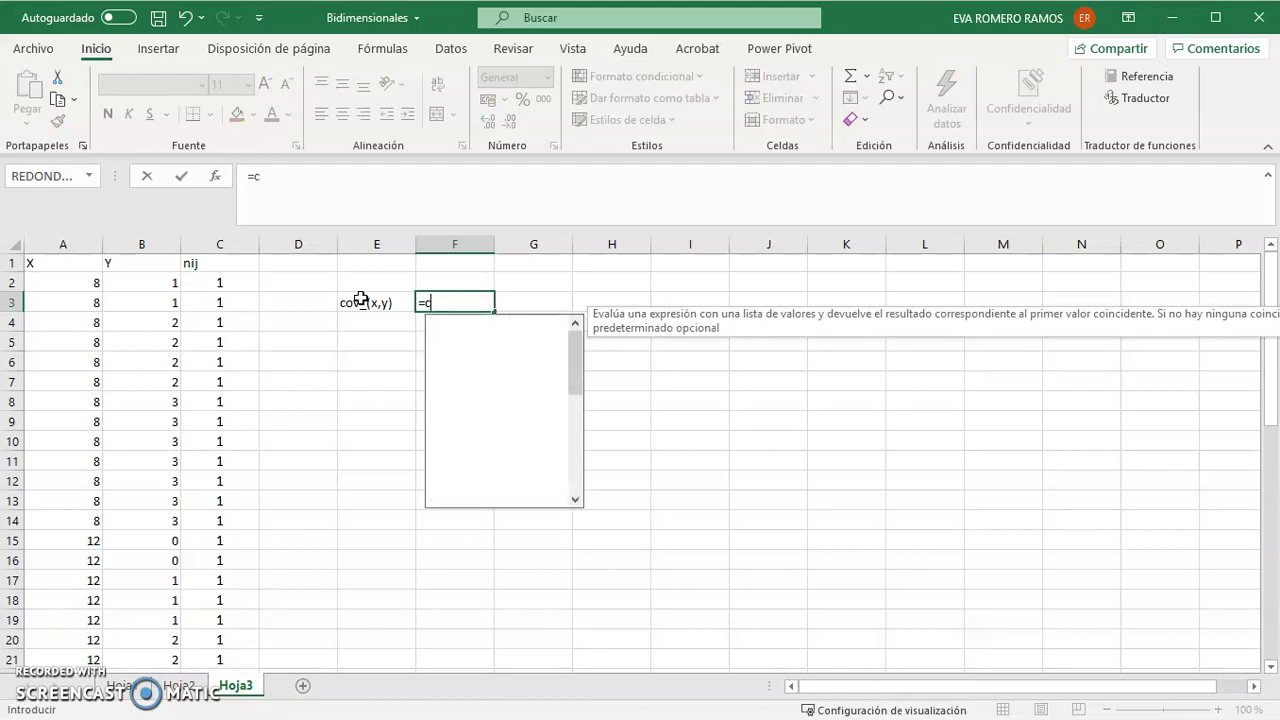
pyautogui.write('ova')
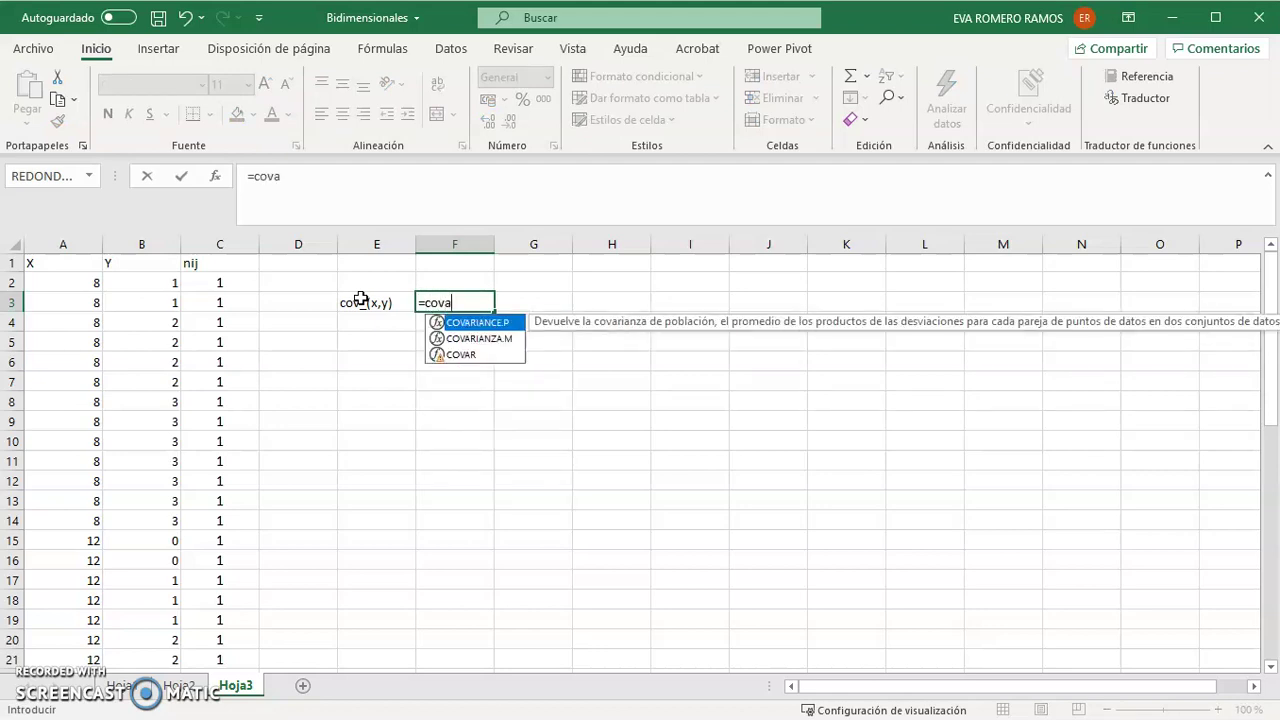
pyautogui.doubleClick(466, 323)
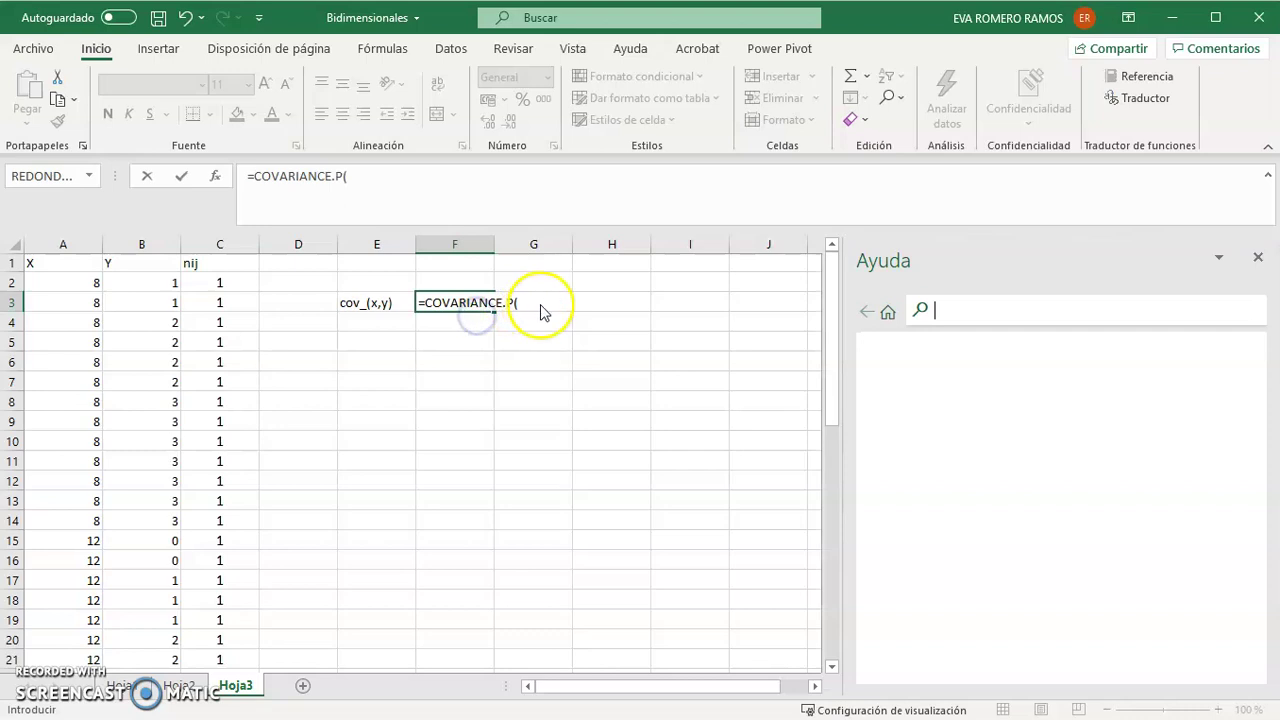
pyautogui.click(1258, 257)
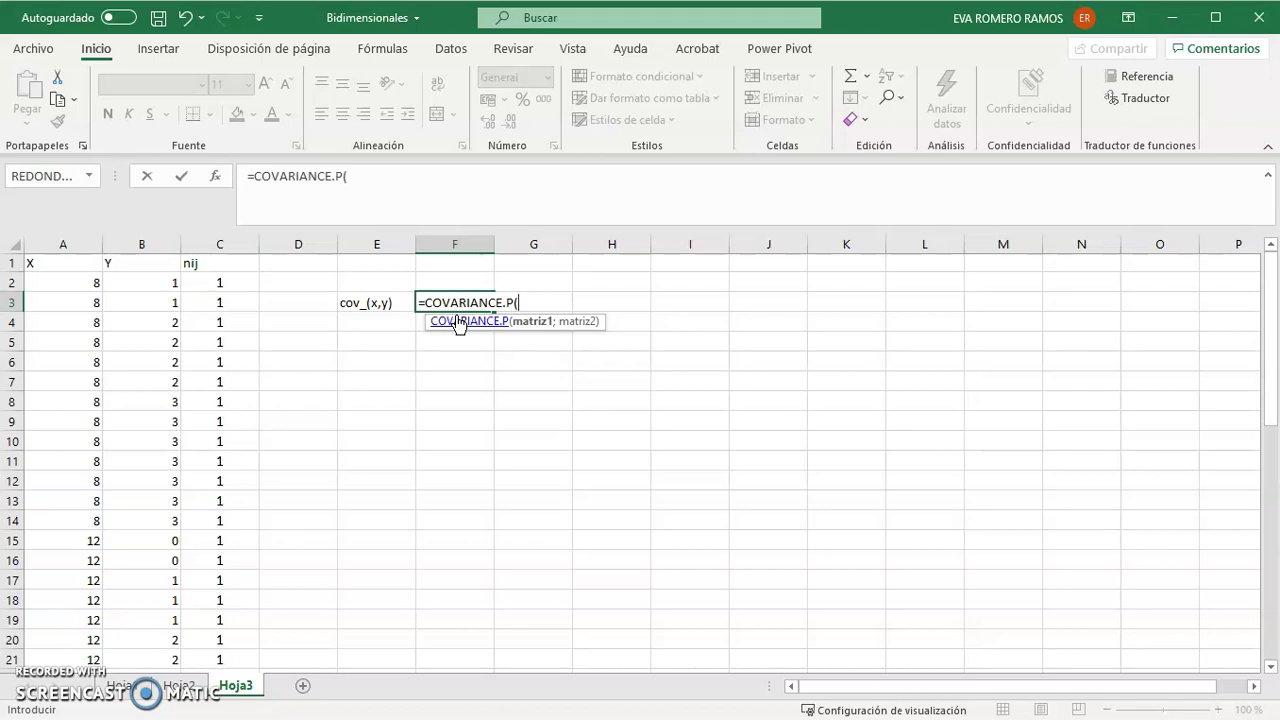
pyautogui.press('BackSpace')
pyautogui.press('BackSpace')
pyautogui.press('BackSpace')
pyautogui.press('BackSpace')
pyautogui.press('BackSpace')
pyautogui.press('BackSpace')
pyautogui.press('BackSpace')
pyautogui.press('BackSpace')
pyautogui.press('BackSpace')
pyautogui.press('BackSpace')
pyautogui.press('BackSpace')
pyautogui.press('BackSpace')
pyautogui.press('BackSpace')
pyautogui.press('BackSpace')
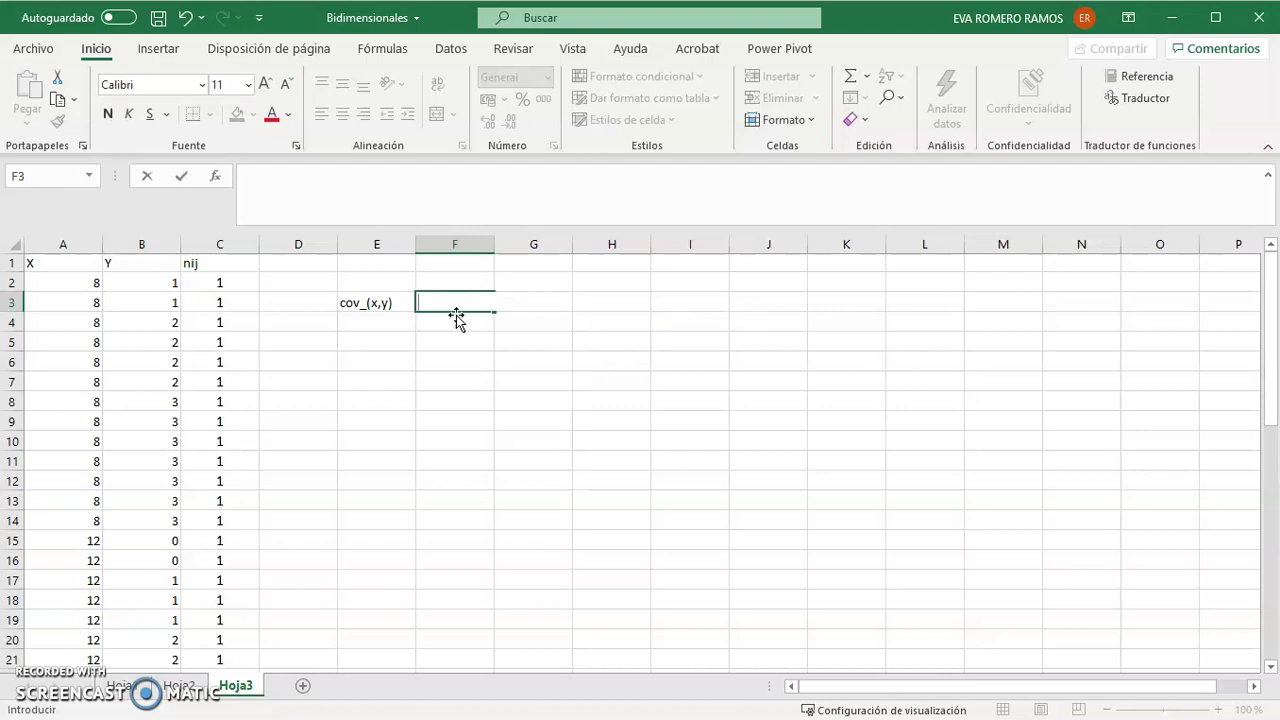
# Step: Paste the copied COV(X,Y) formula image, place it over columns H to M near the cov_(x,y) label, and select cell F3
pyautogui.click(458, 329)
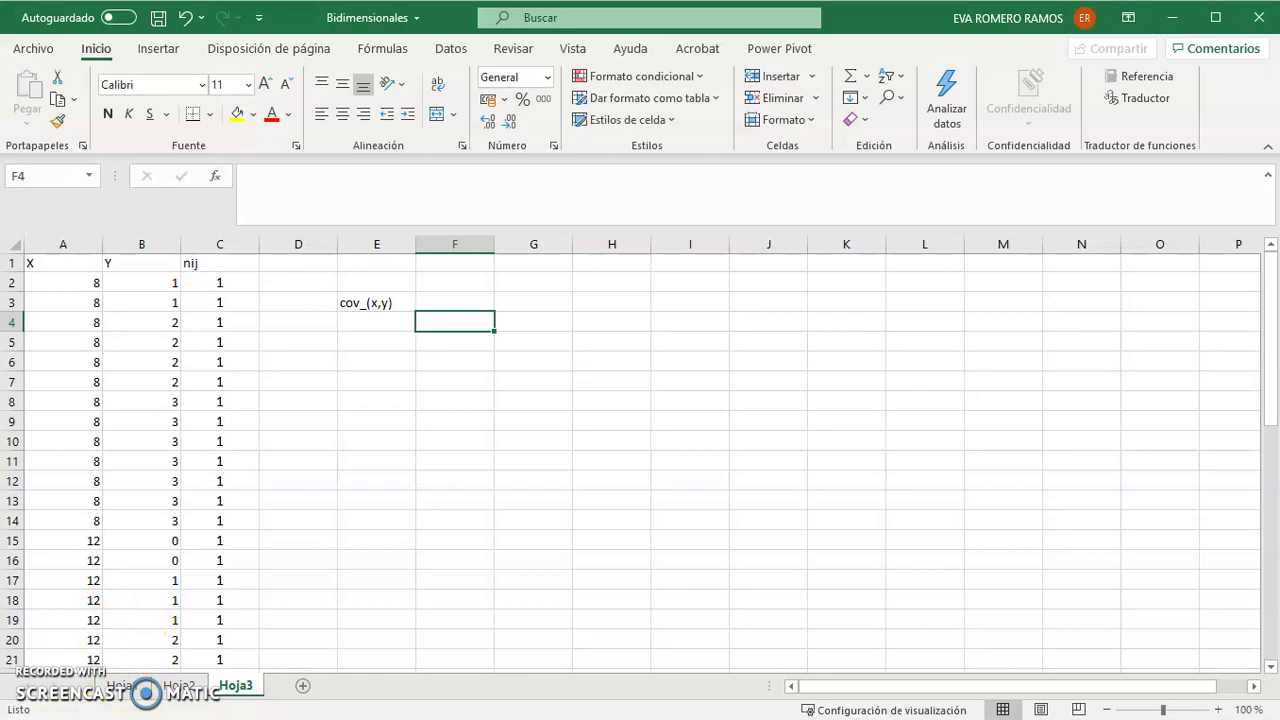
pyautogui.hotkey('ctrl', 'v')
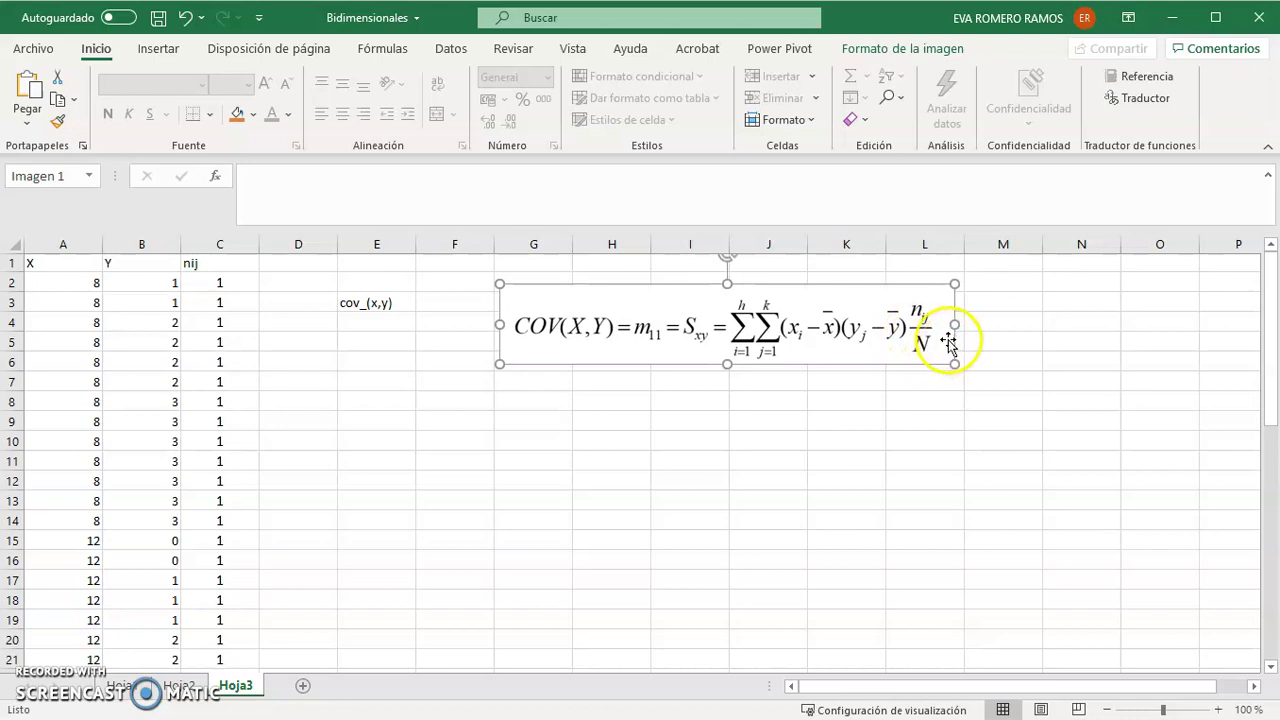
pyautogui.moveTo(861, 290); pyautogui.dragTo(945, 282)
pyautogui.click(474, 301)
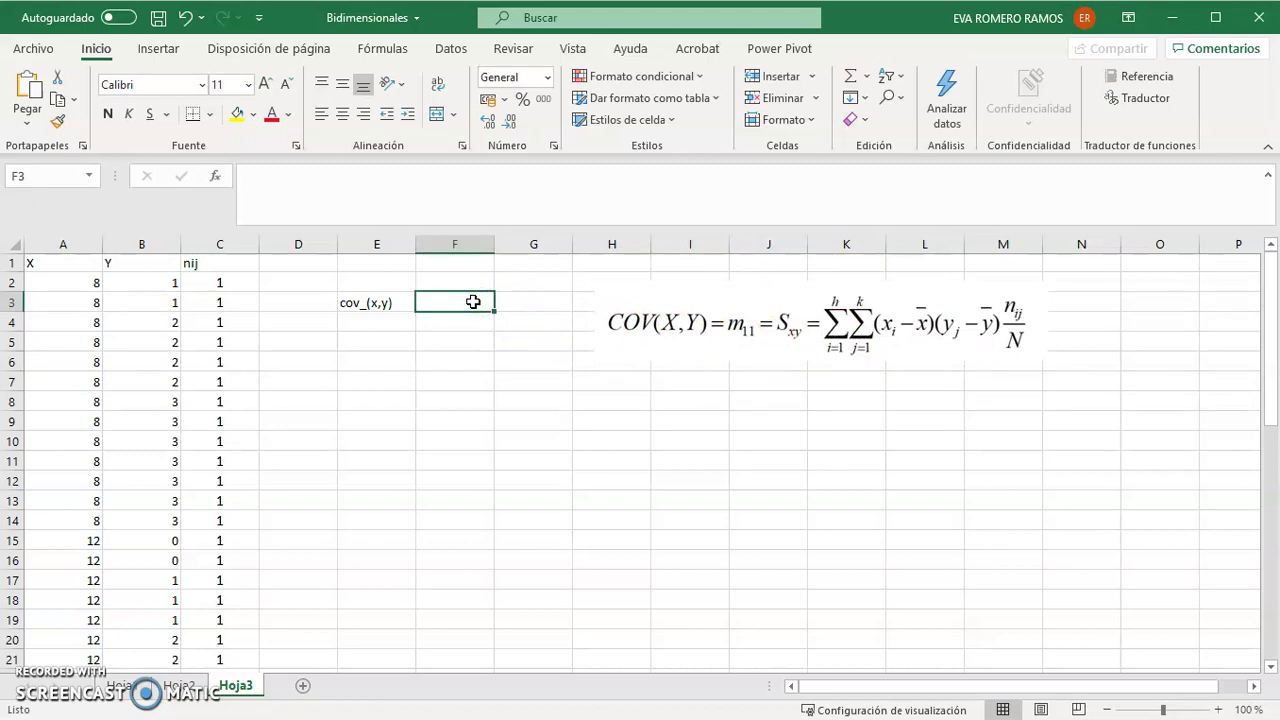
# Step: Calculate the covariance in cell F3 with =COVARIANCE.P(A:A;B:B), using the whole X and Y columns
pyautogui.write('=')
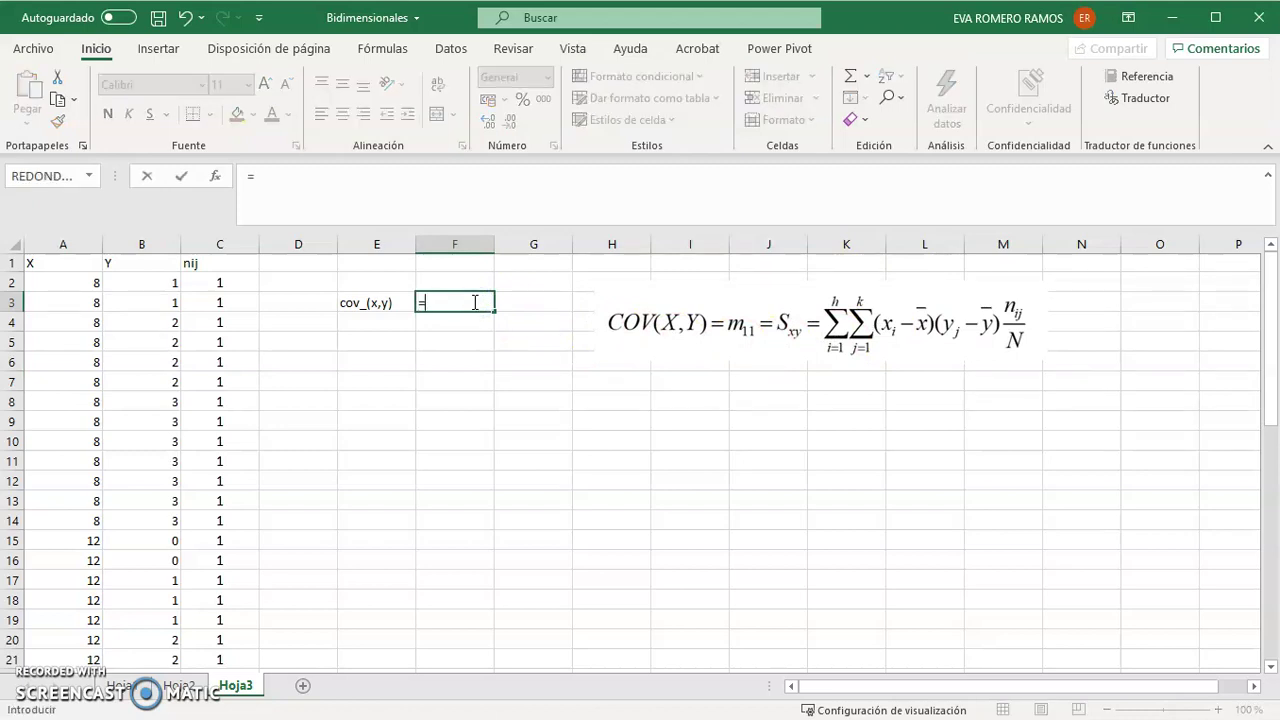
pyautogui.write('co')
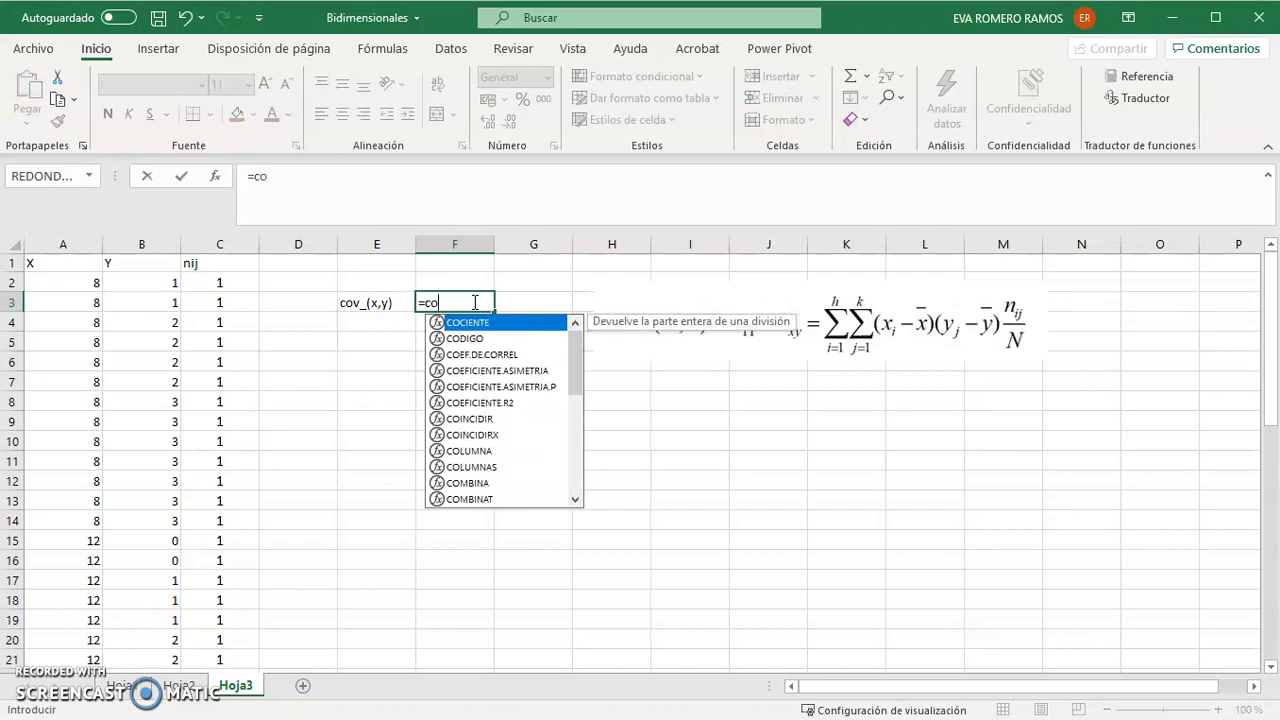
pyautogui.write('vare')
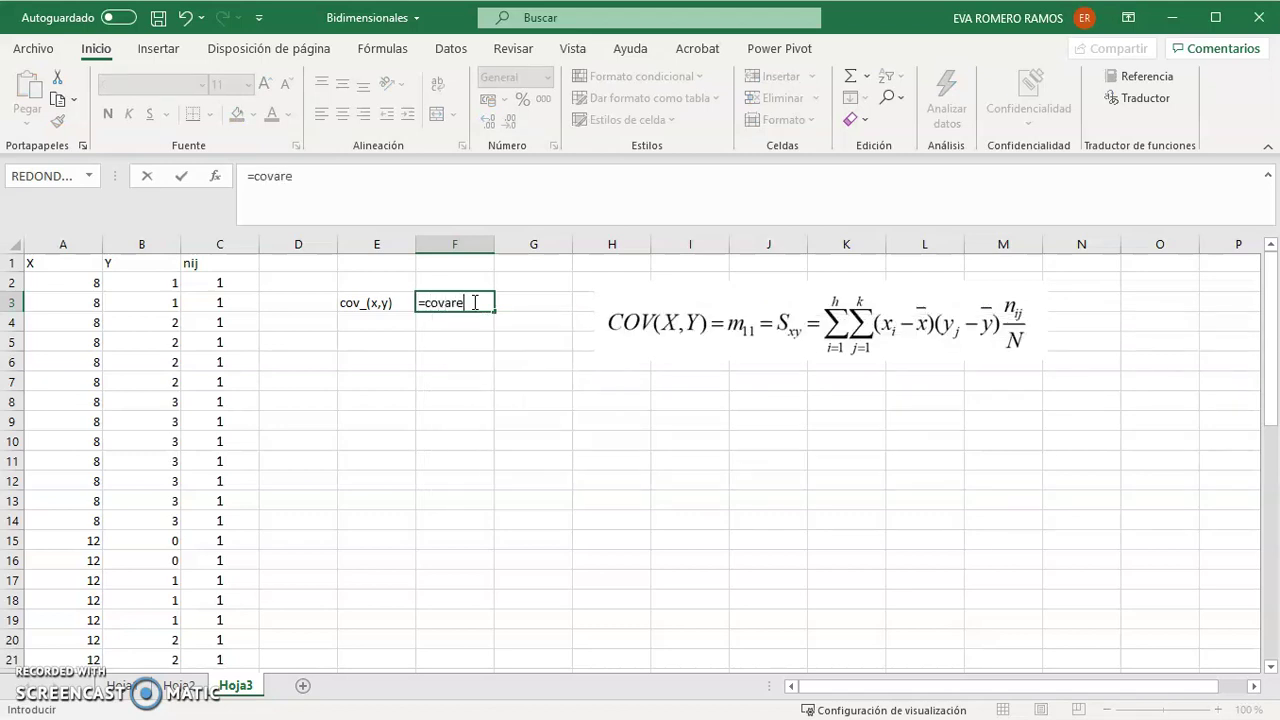
pyautogui.press('BackSpace')
pyautogui.write('i')
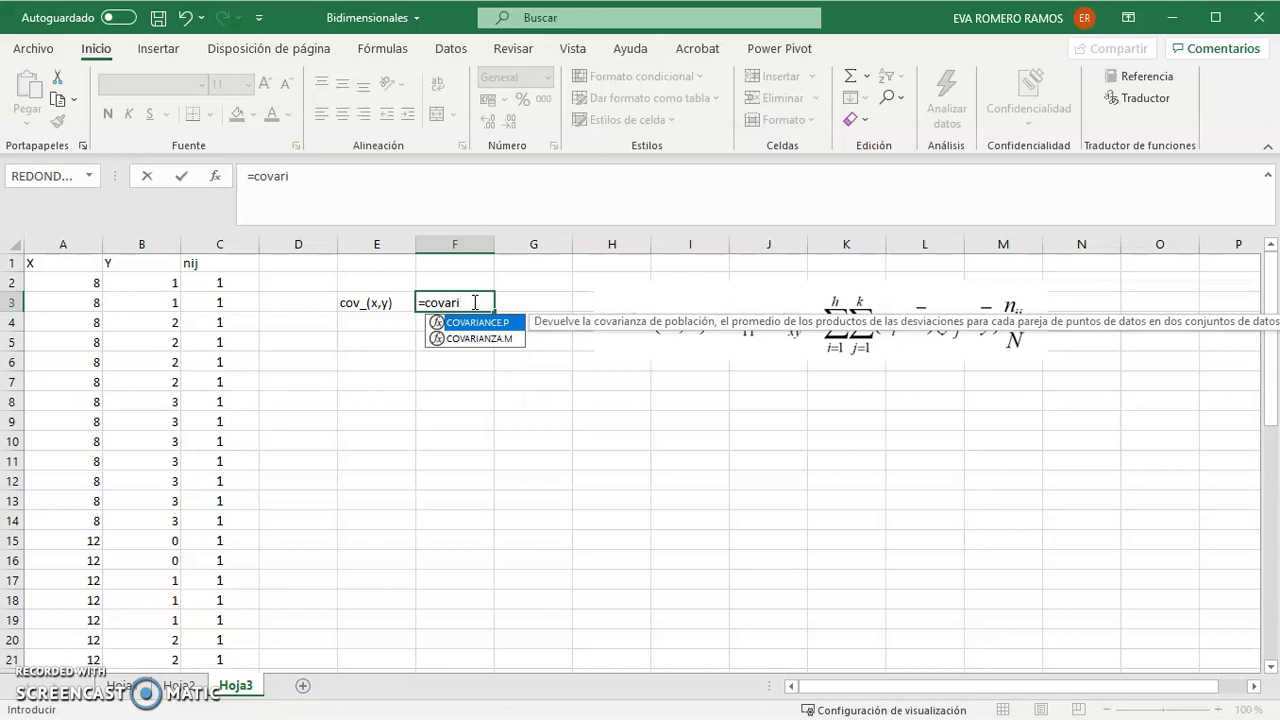
pyautogui.doubleClick(487, 323)
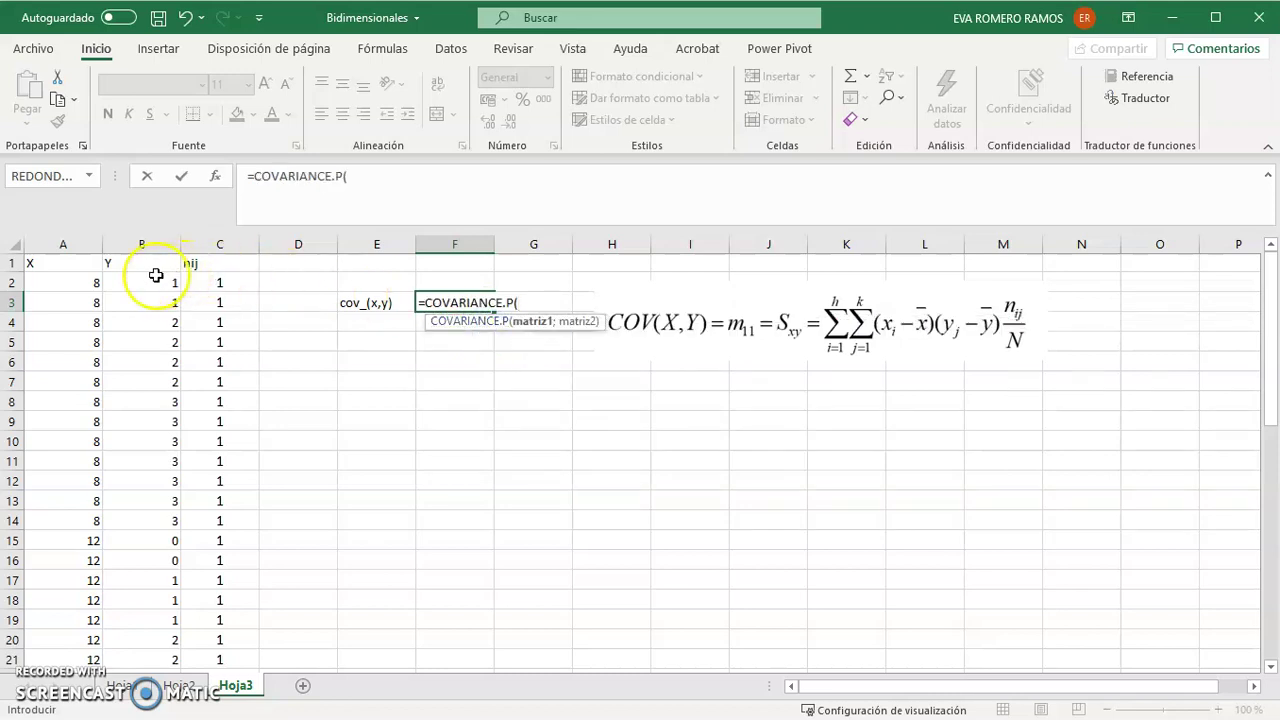
pyautogui.click(64, 247)
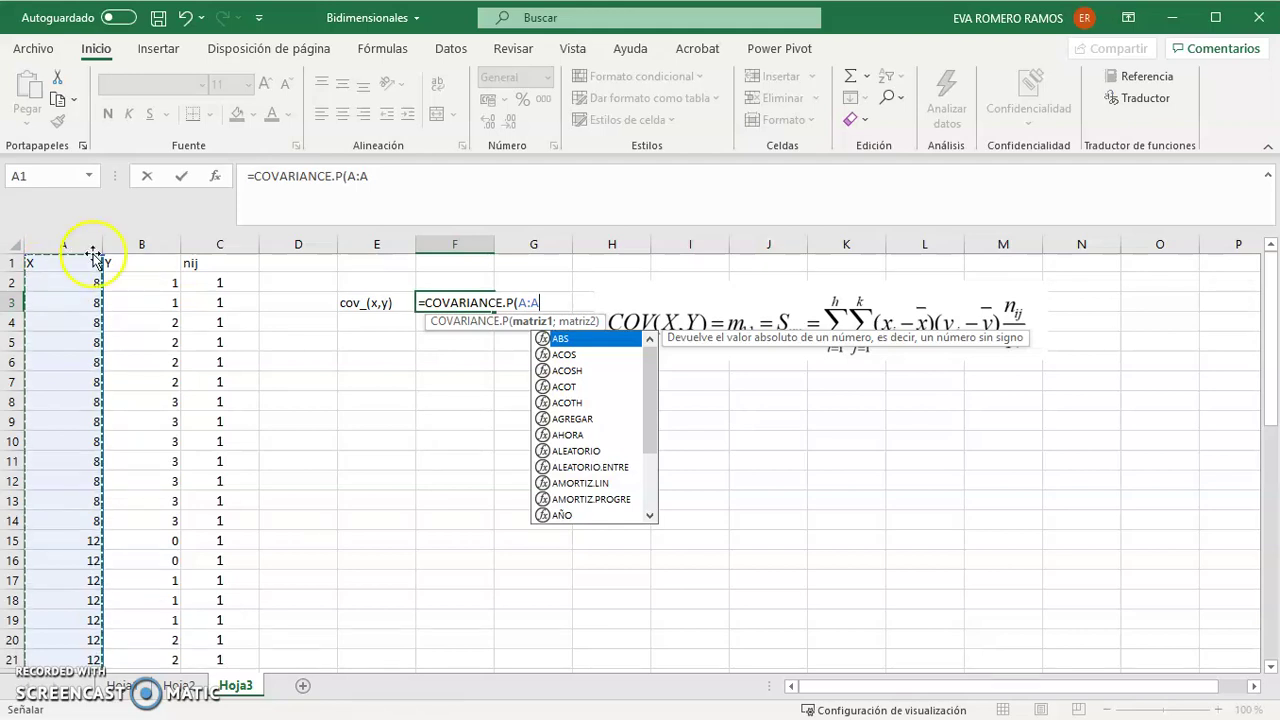
pyautogui.click(378, 186)
pyautogui.write(';')
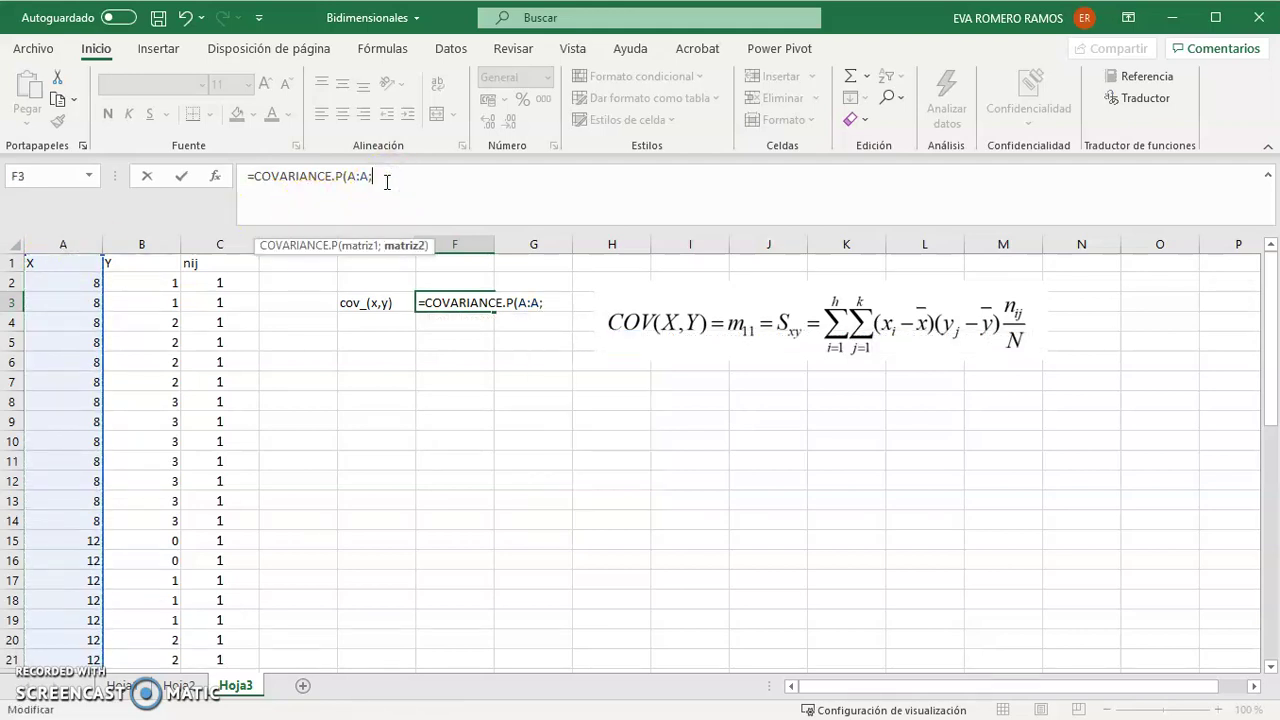
pyautogui.click(133, 242)
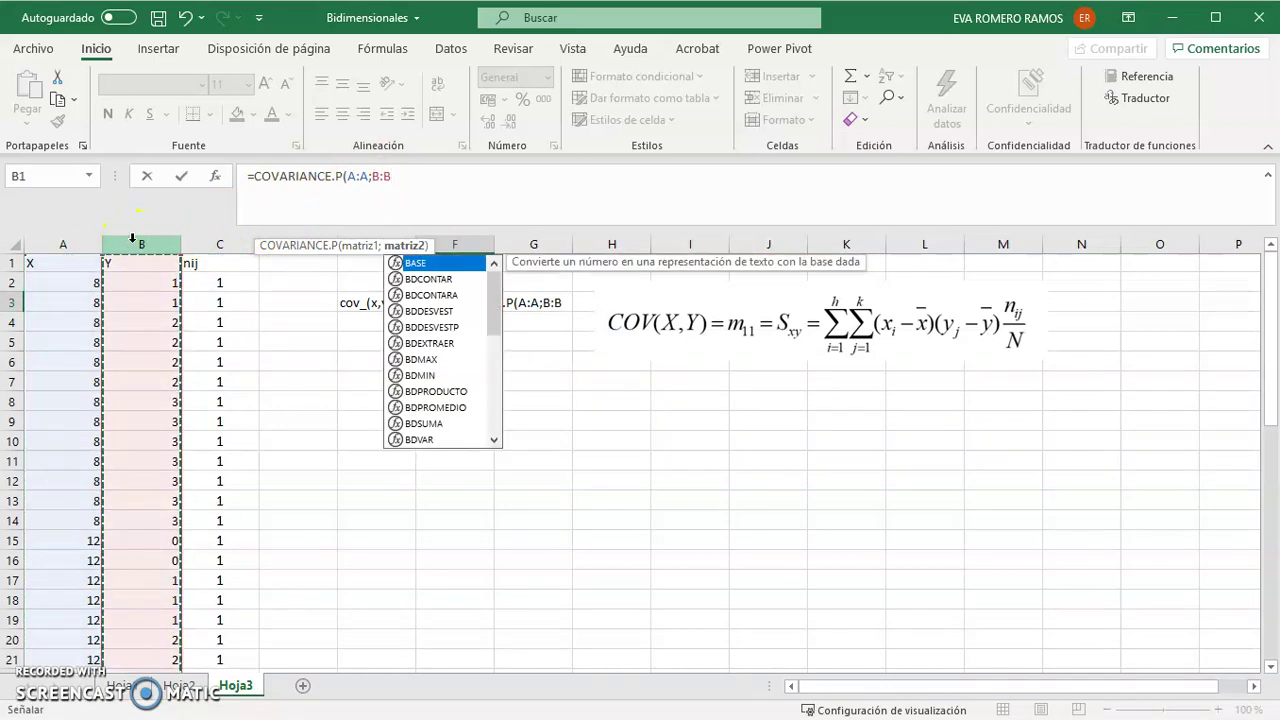
pyautogui.write(')')
pyautogui.press('Return')
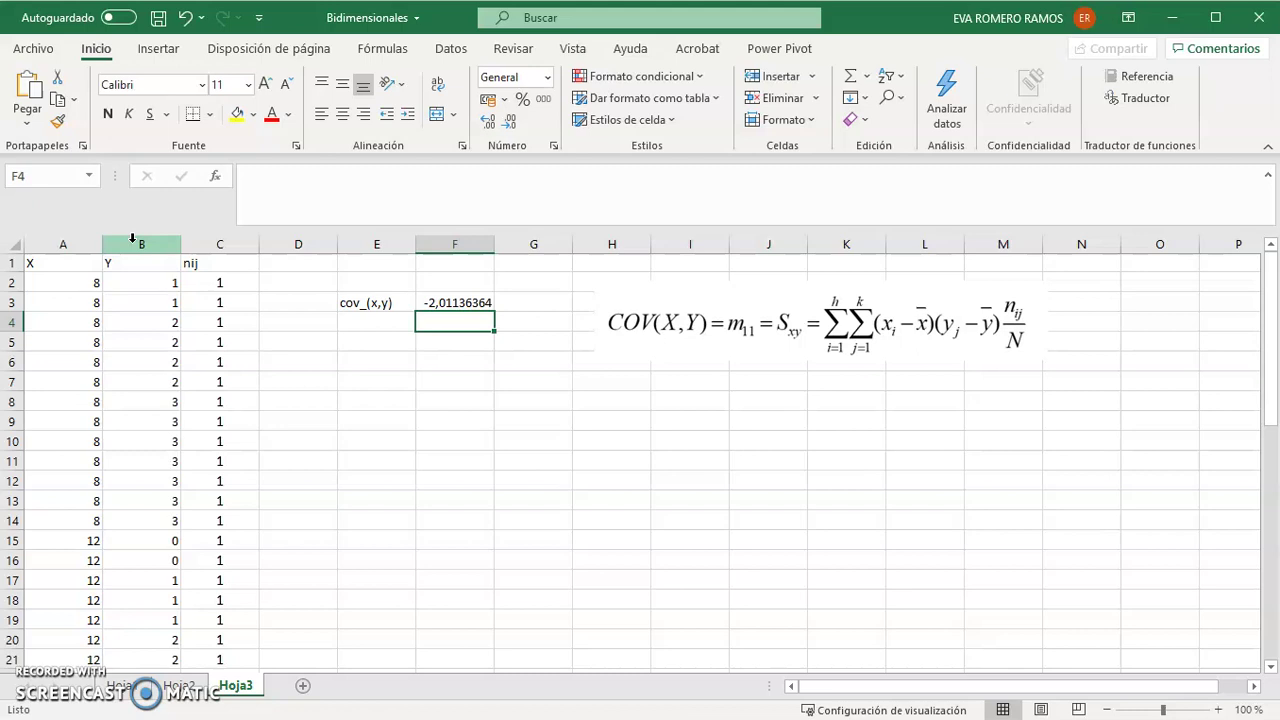
# Step: Open Hoja2 and review its X, Y and nij columns of grouped data
pyautogui.click(182, 687)
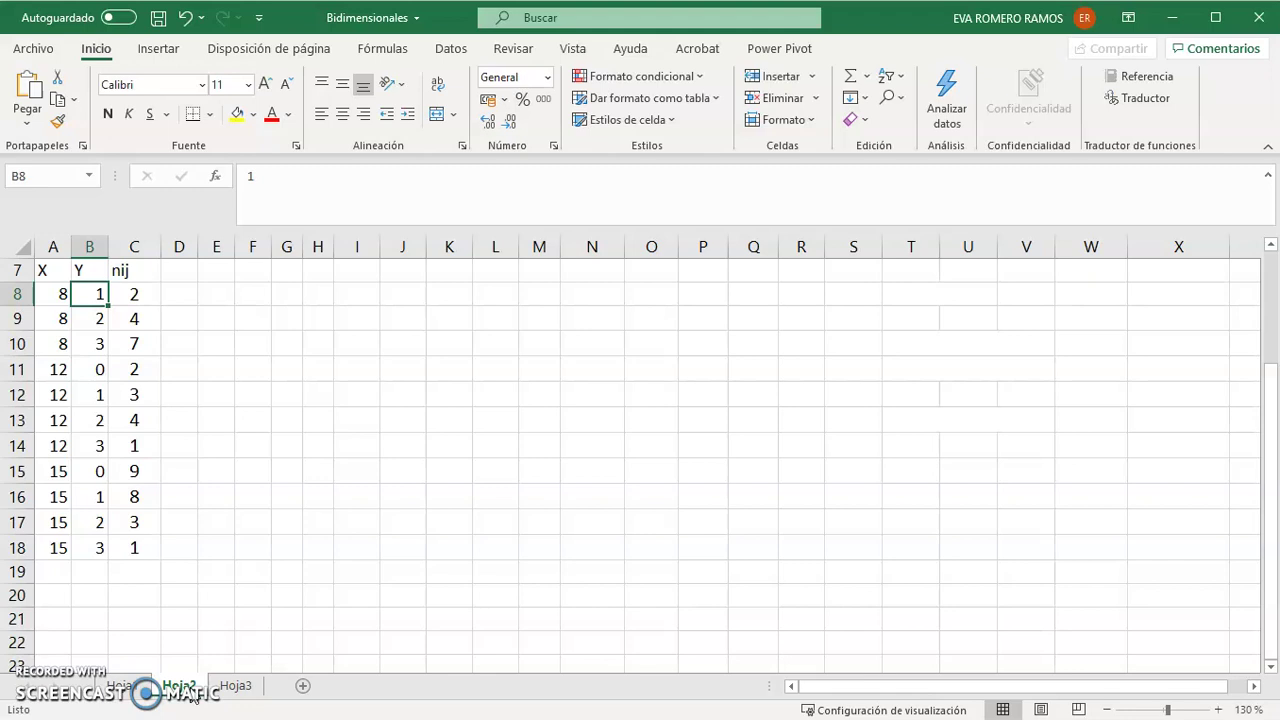
pyautogui.click(136, 296)
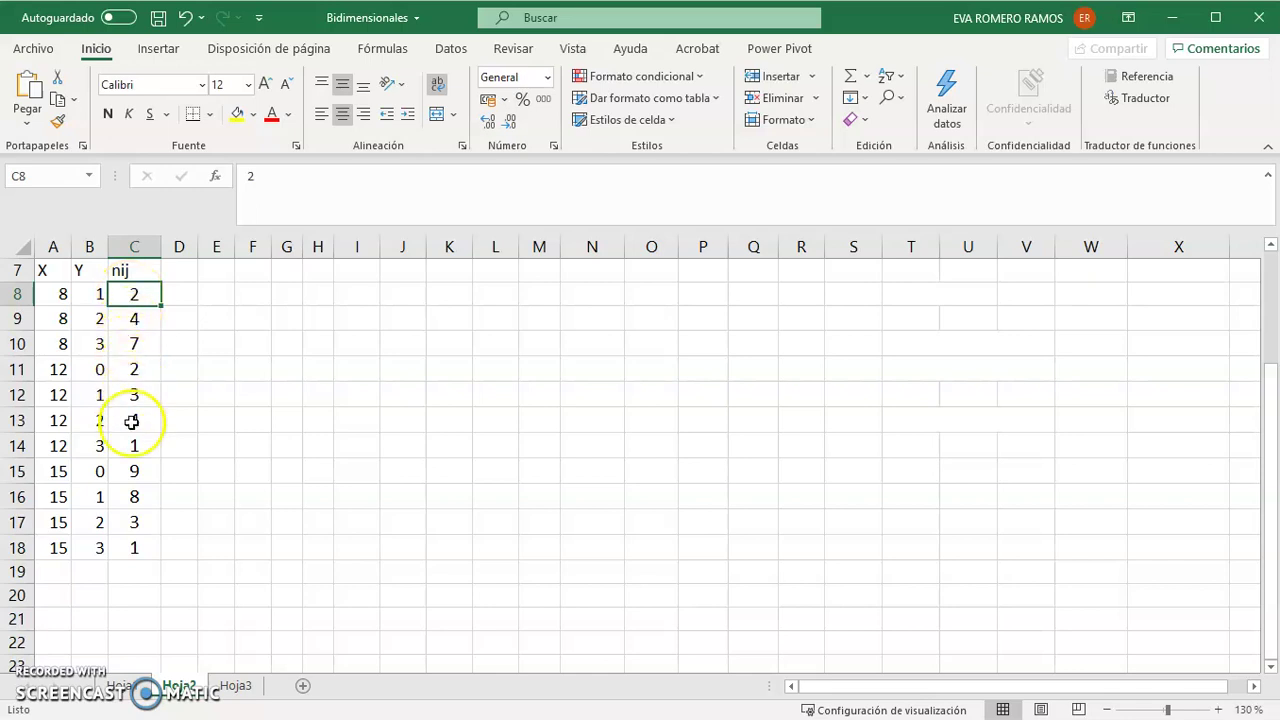
pyautogui.click(46, 246)
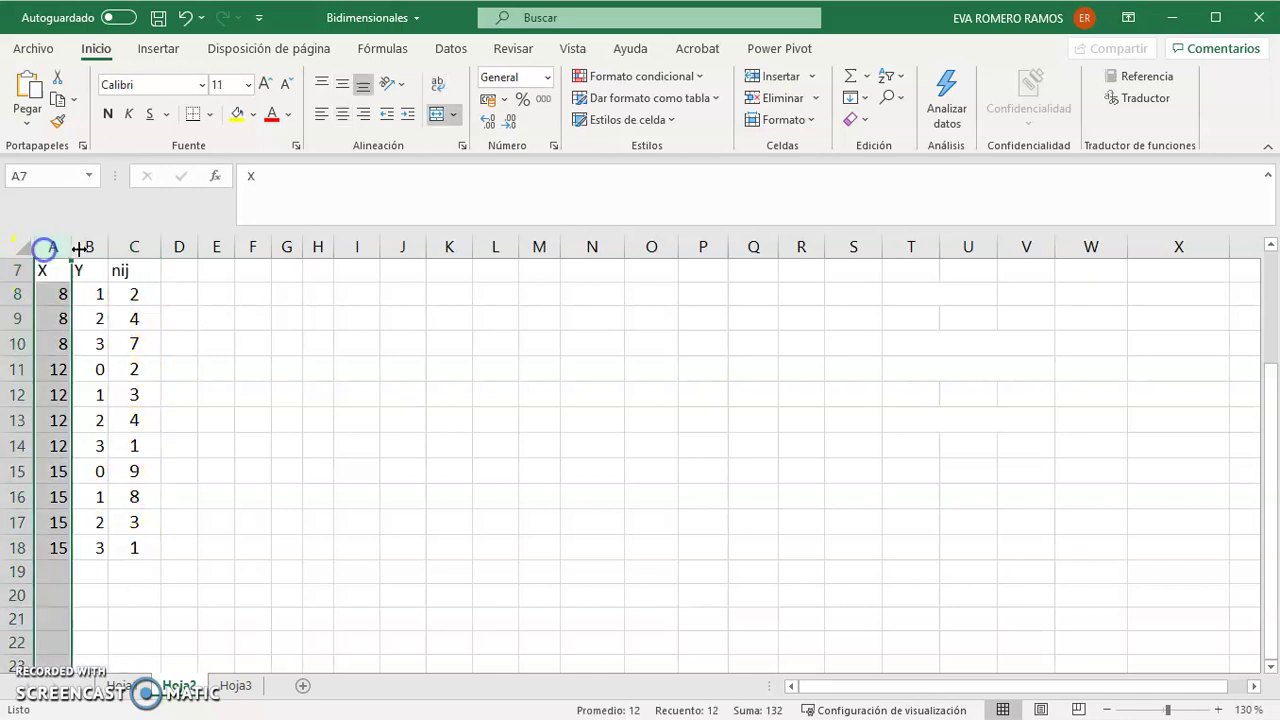
pyautogui.click(89, 246)
pyautogui.click(137, 247)
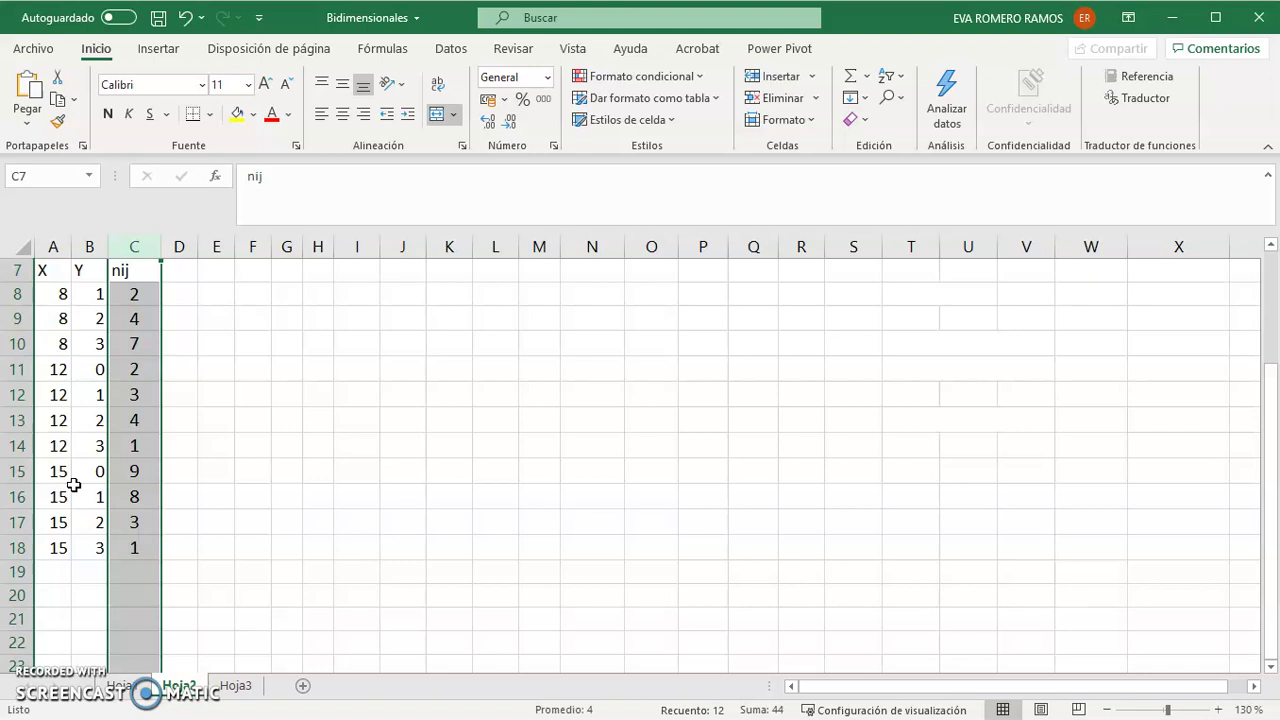
pyautogui.click(180, 420)
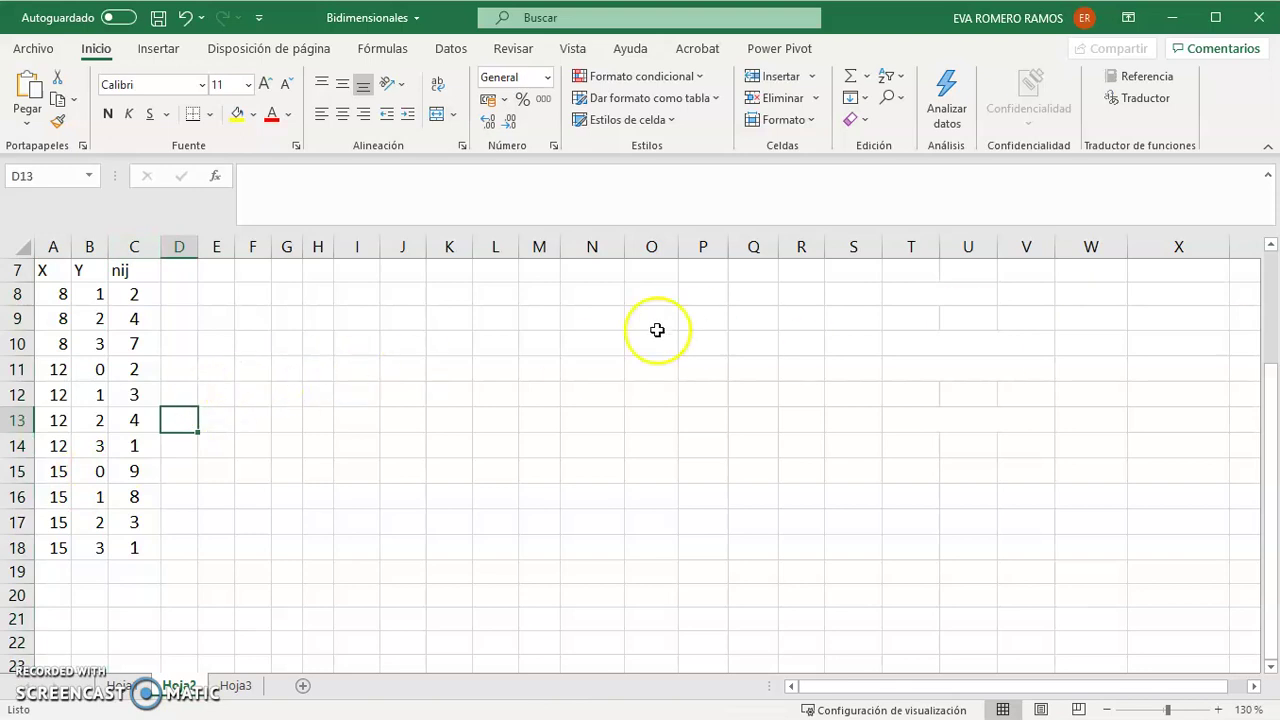
# Step: Paste the COV(X,Y) formula image into Hoja2, shrink it and place it over columns N to W around rows 8 to 11
pyautogui.click(582, 351)
pyautogui.hotkey('ctrl', 'v')
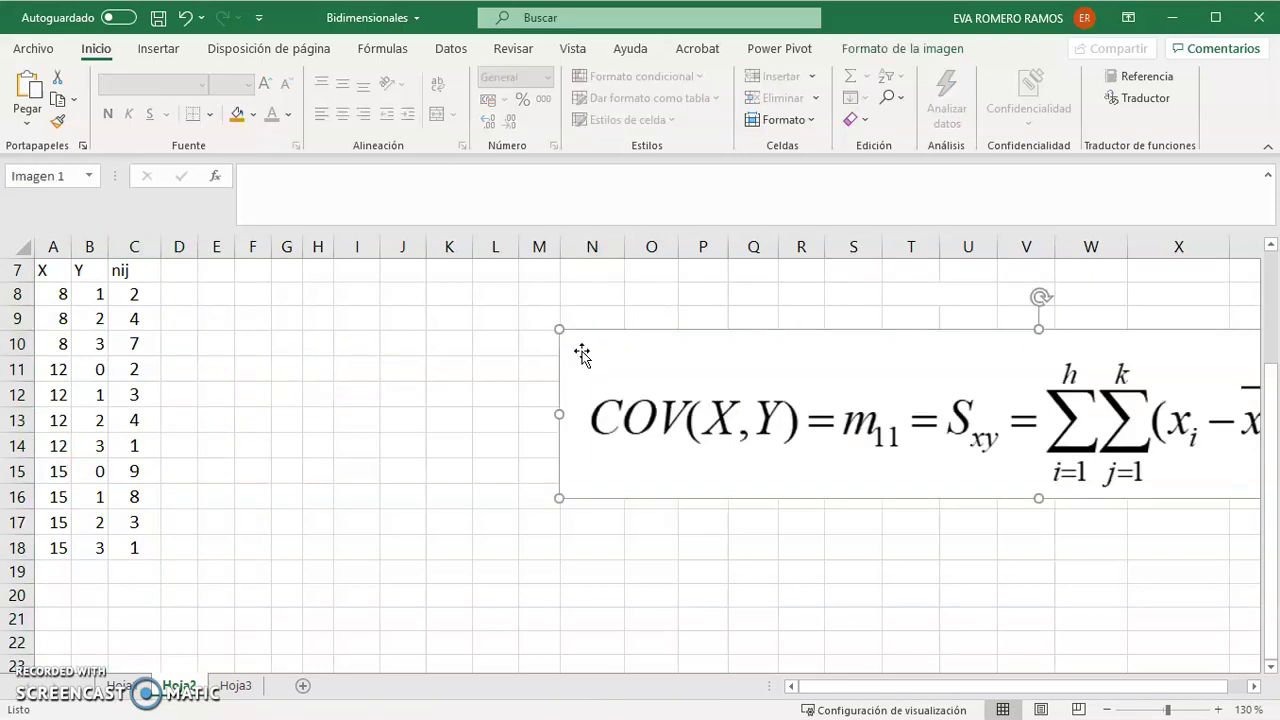
pyautogui.moveTo(560, 330); pyautogui.dragTo(879, 386)
pyautogui.moveTo(968, 447); pyautogui.dragTo(630, 332)
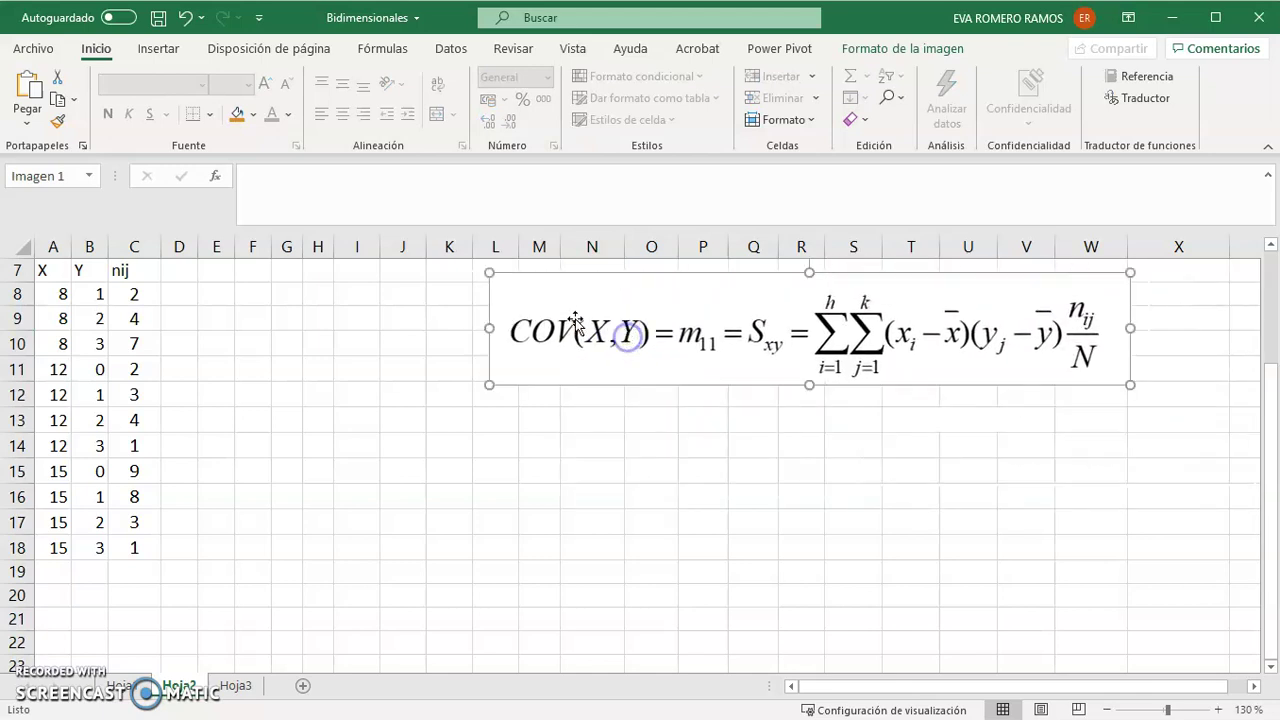
pyautogui.moveTo(489, 270); pyautogui.dragTo(563, 309)
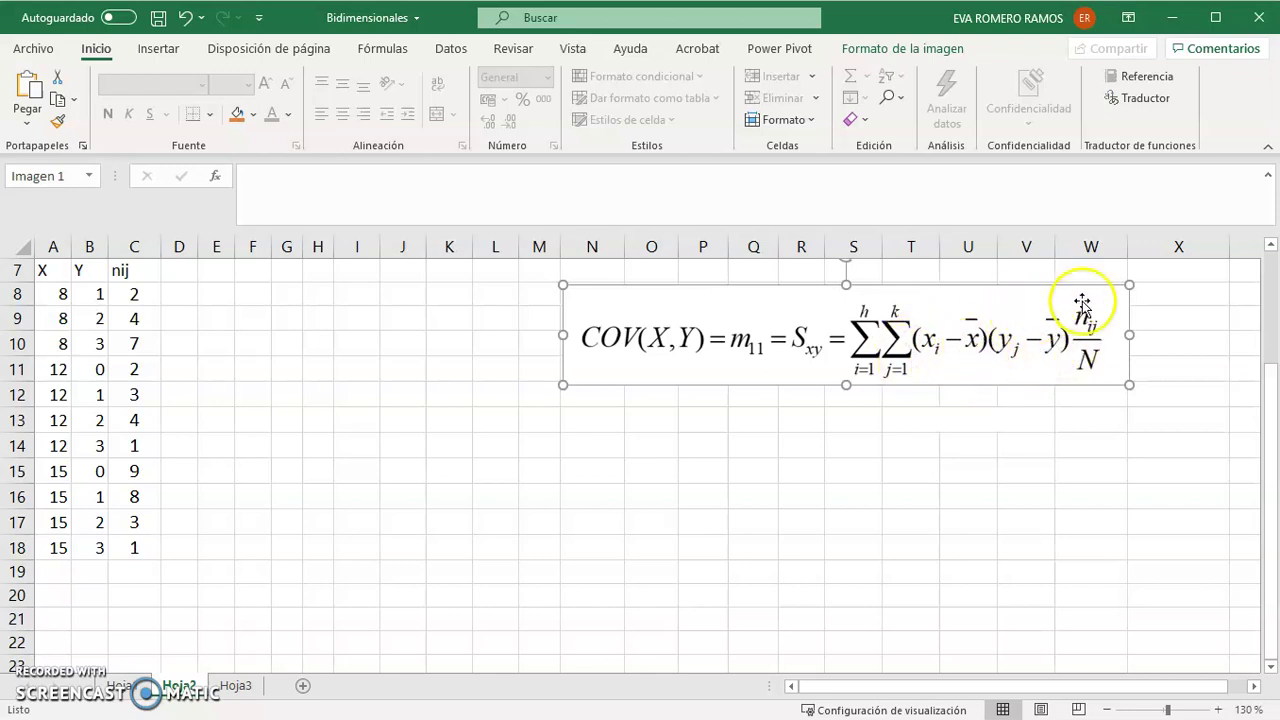
pyautogui.moveTo(1129, 285); pyautogui.dragTo(1046, 298)
pyautogui.moveTo(952, 325); pyautogui.dragTo(971, 312)
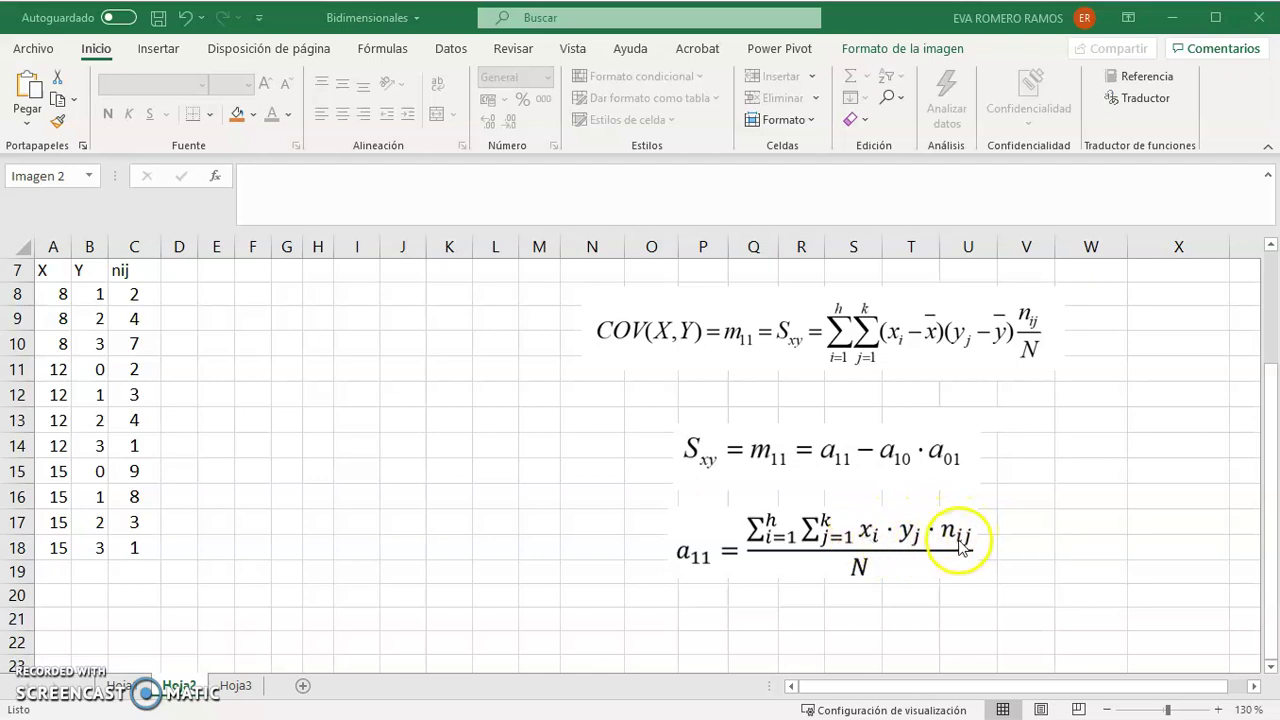
# Step: Add the heading xi*yj*nij in cell D7 and widen column D to fit it
pyautogui.click(179, 270)
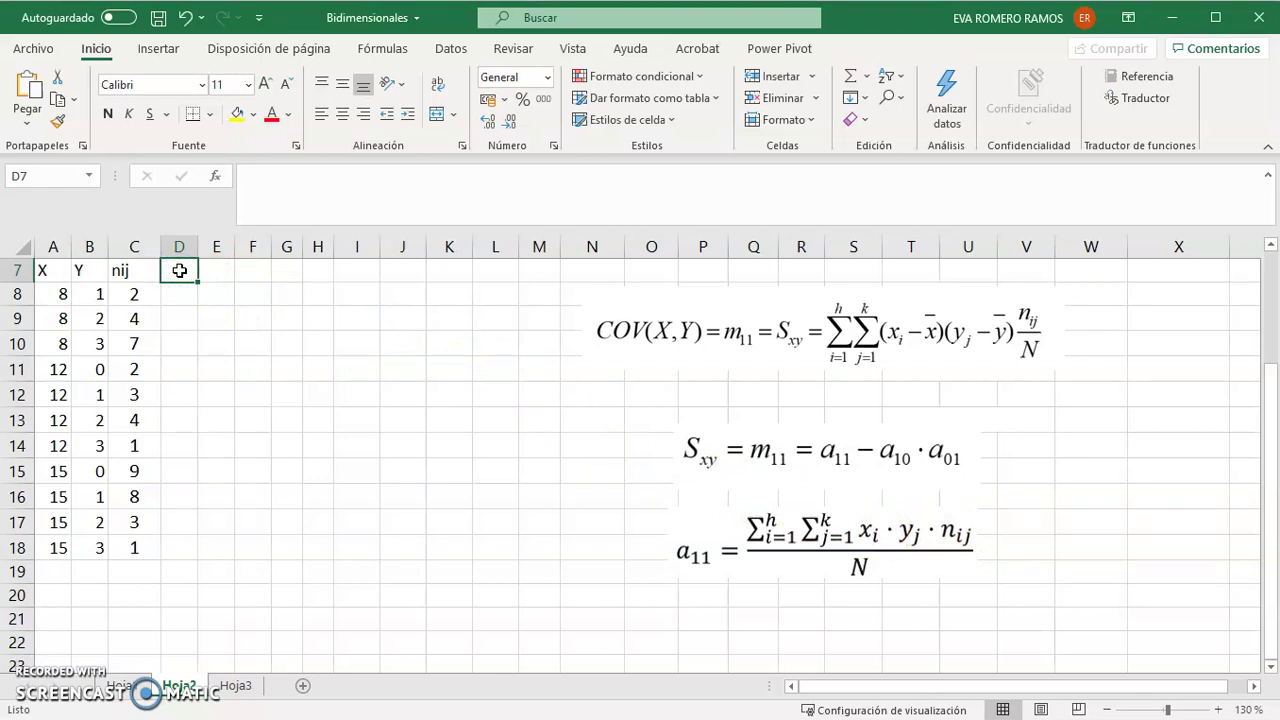
pyautogui.write('xi')
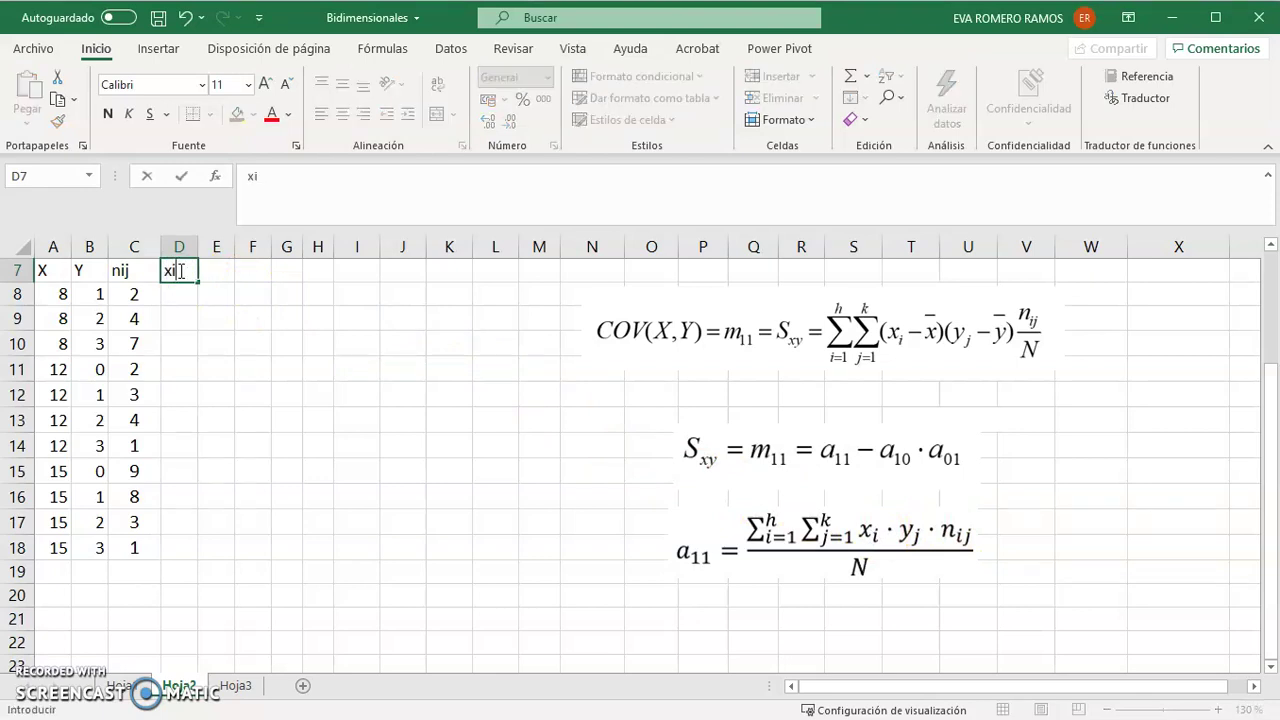
pyautogui.write('*yj*nij')
pyautogui.press('Return')
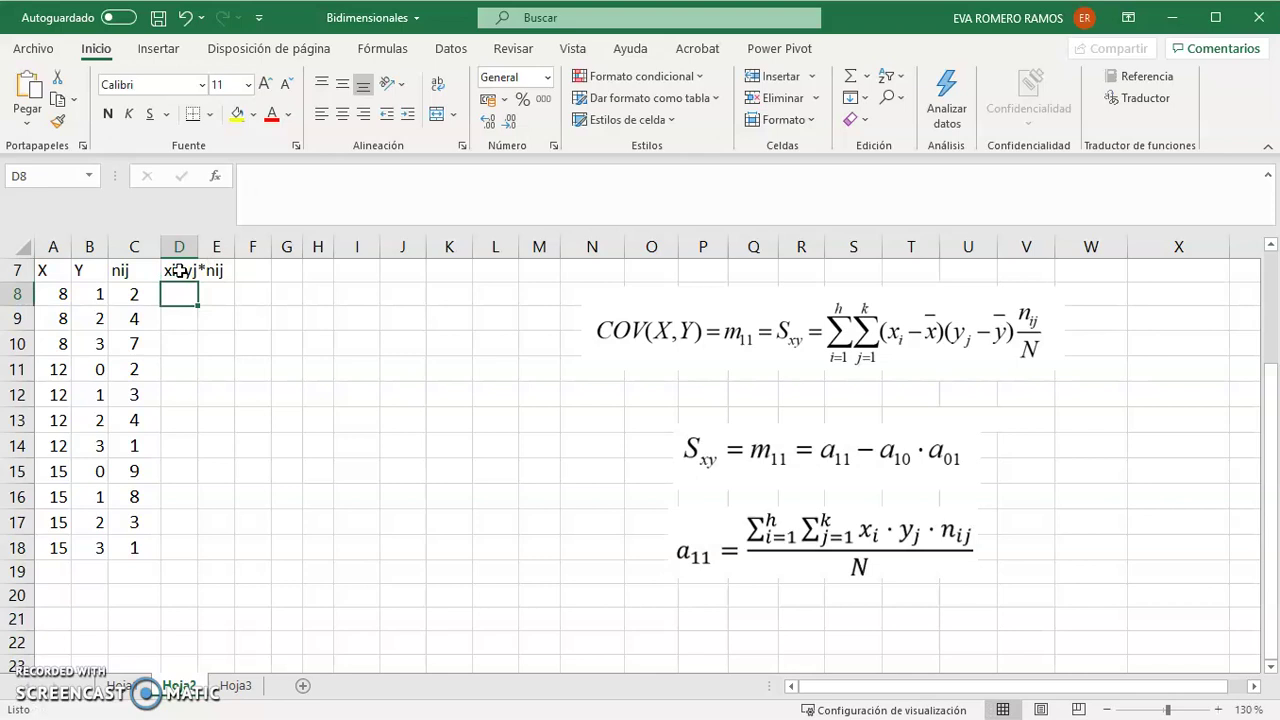
pyautogui.click(178, 270)
pyautogui.doubleClick(198, 247)
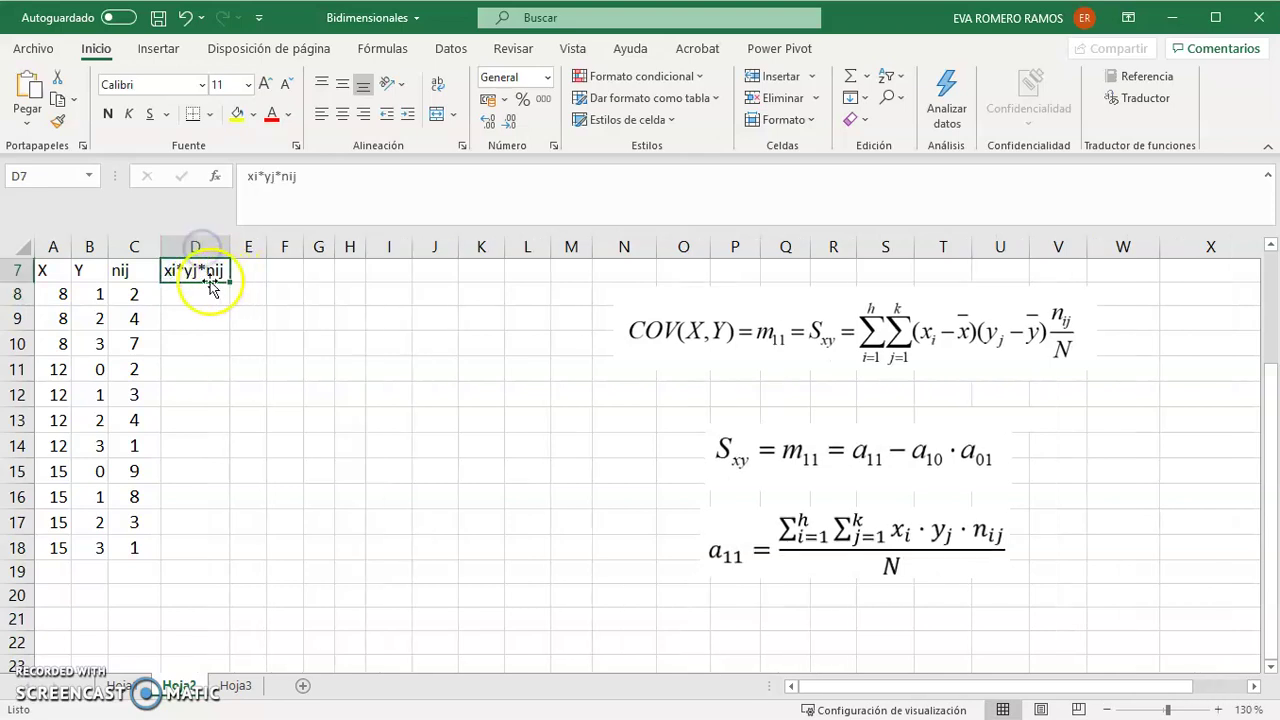
# Step: Enter =A8*B8*C8 in cell D8 and fill the formula down through D18
pyautogui.click(203, 292)
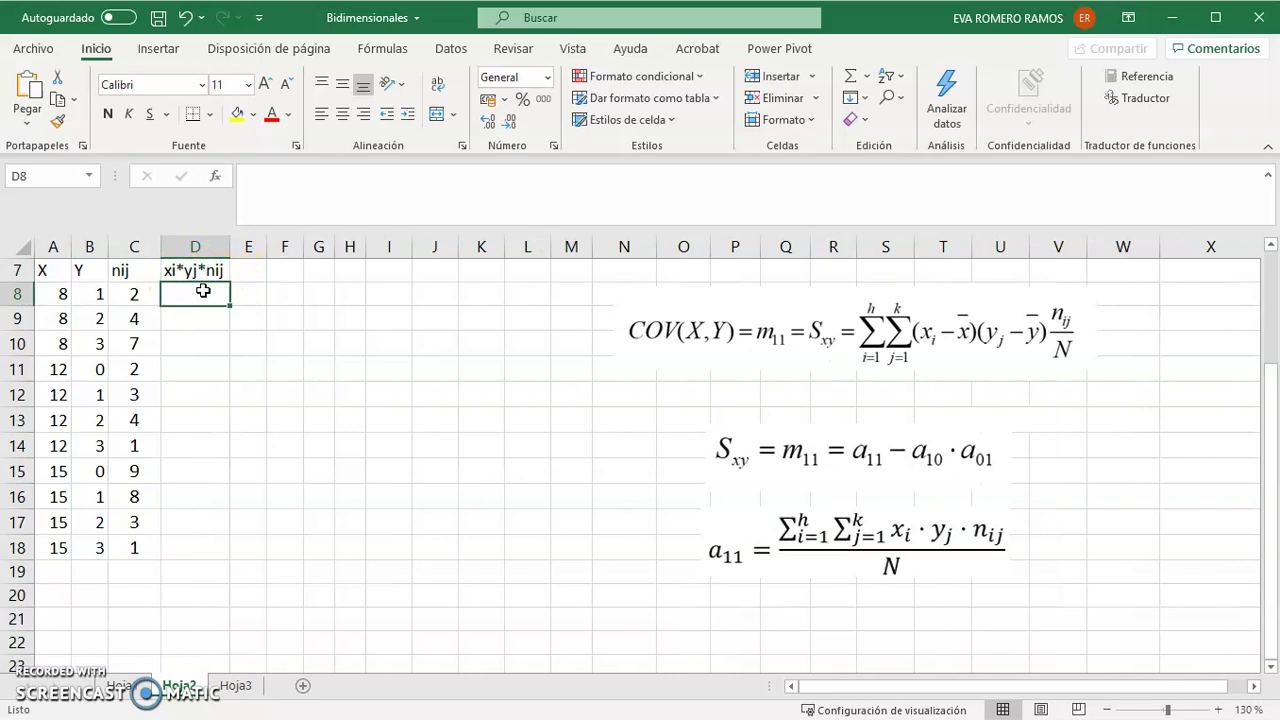
pyautogui.write('=')
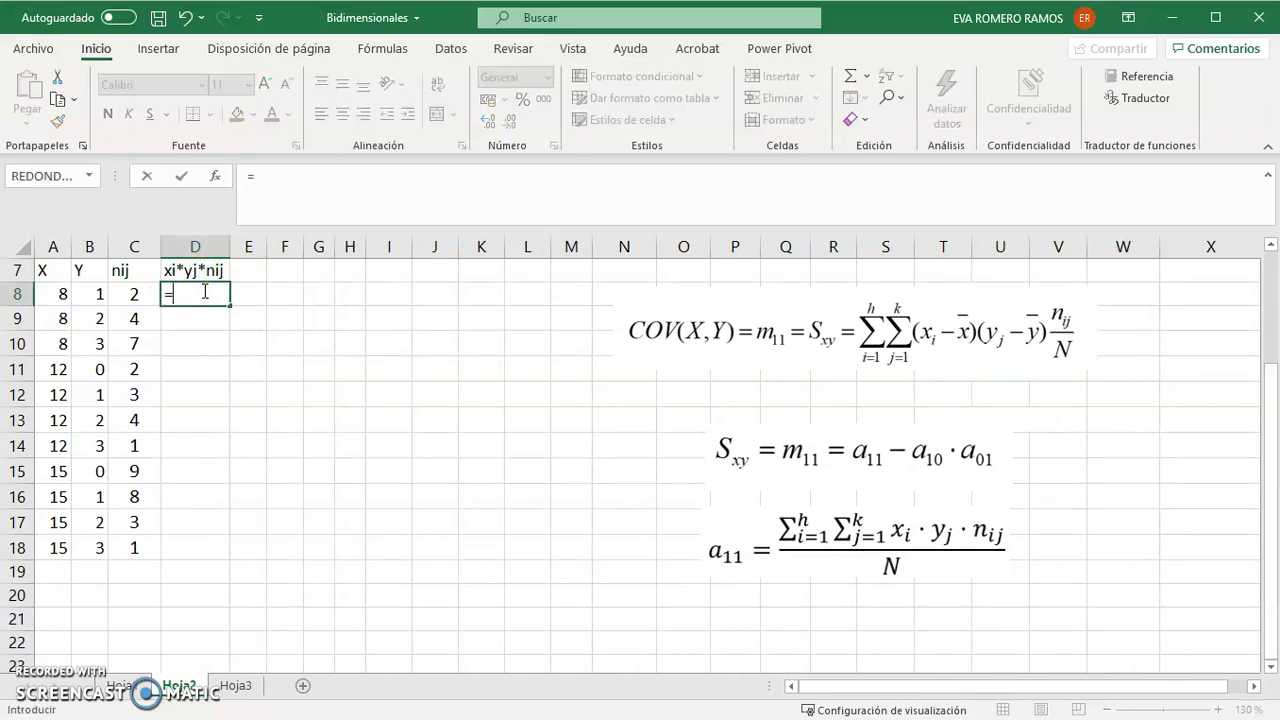
pyautogui.press('Left')
pyautogui.press('Left')
pyautogui.press('Left')
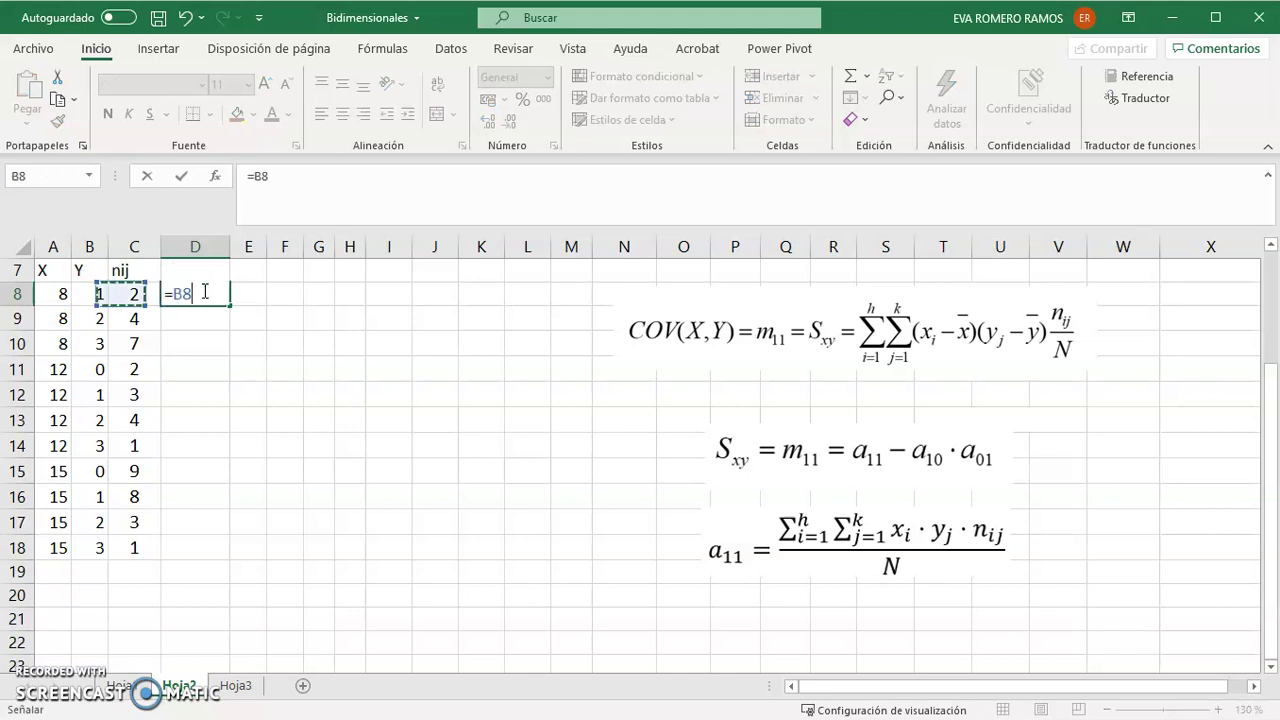
pyautogui.write('*')
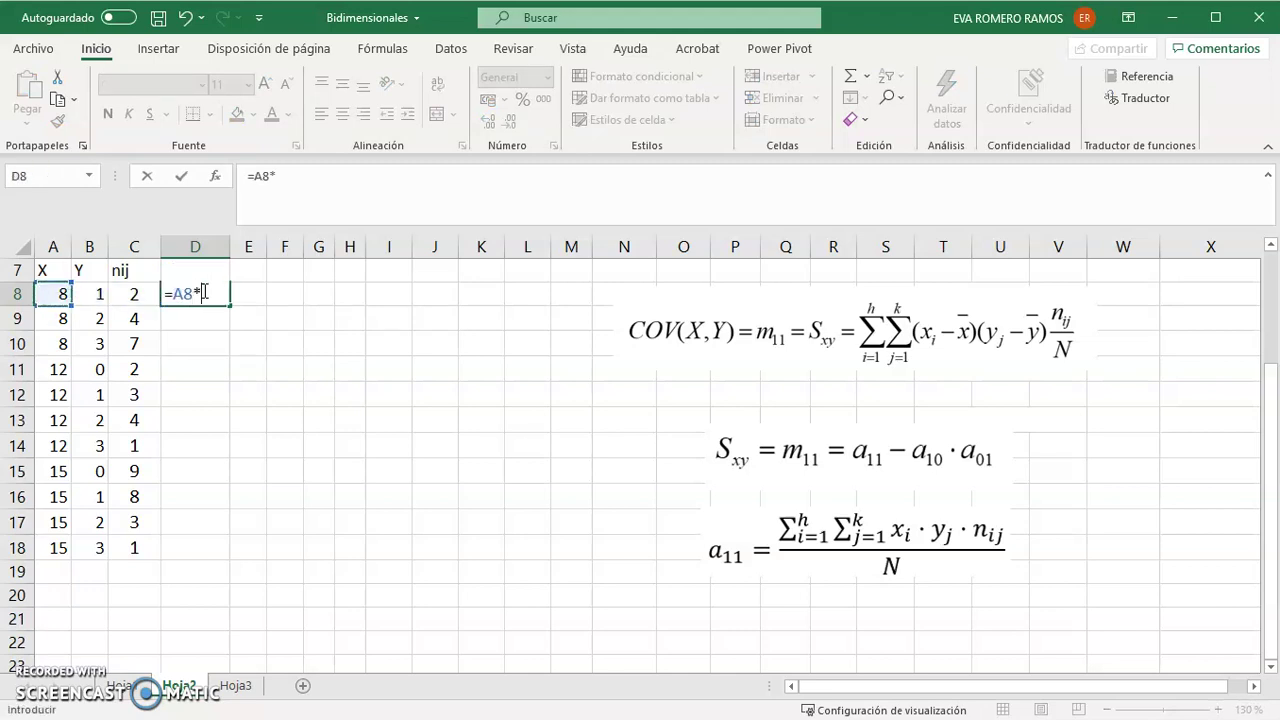
pyautogui.press('Left')
pyautogui.press('Left')
pyautogui.write('*')
pyautogui.press('Left')
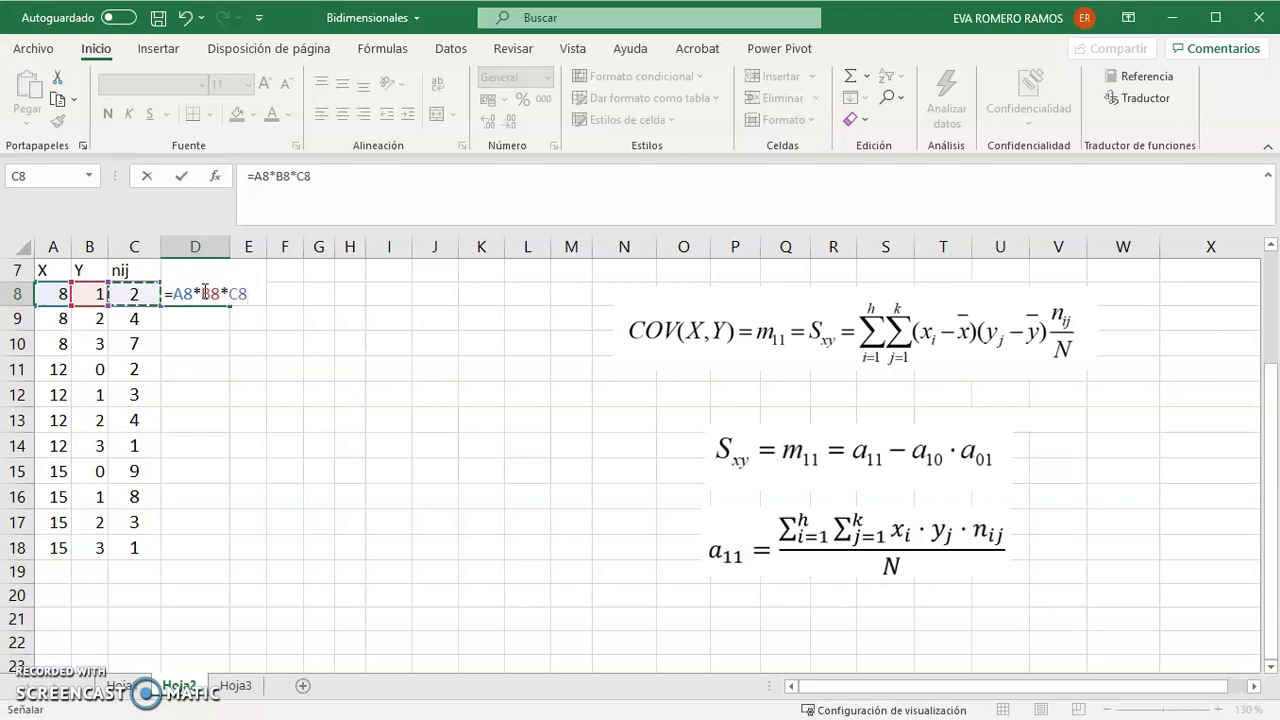
pyautogui.press('Return')
pyautogui.click(203, 291)
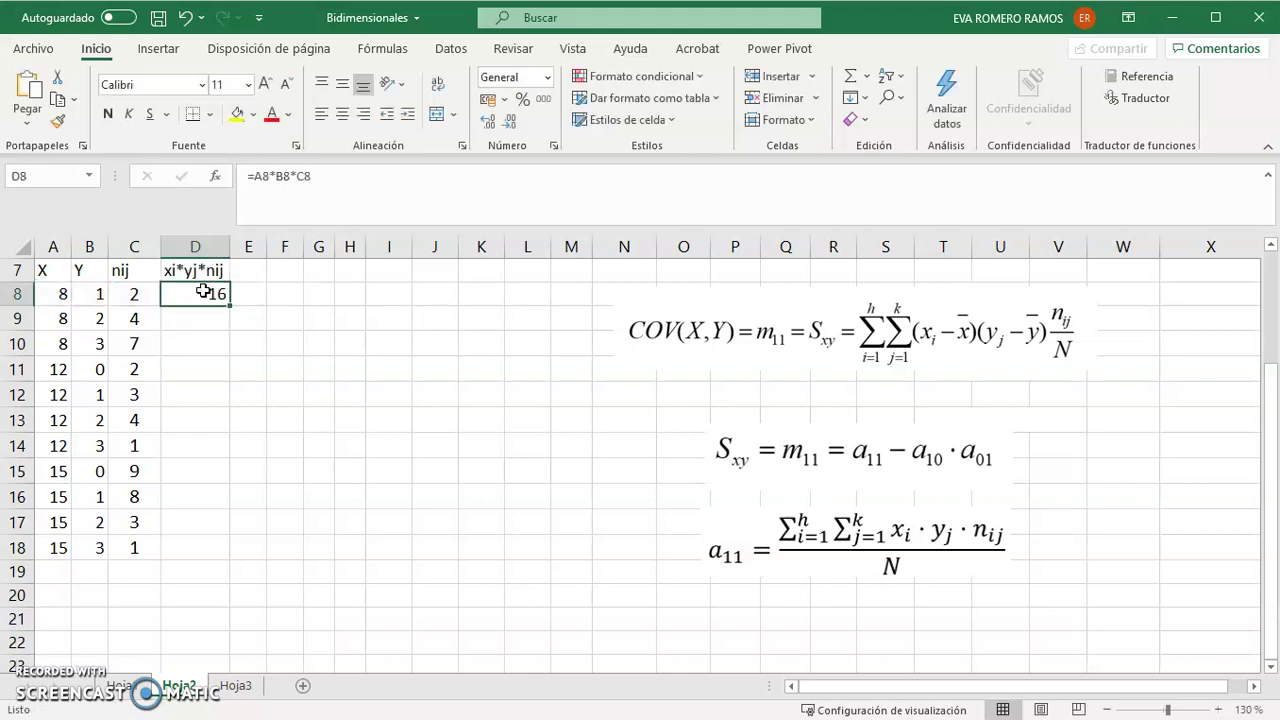
pyautogui.doubleClick(227, 304)
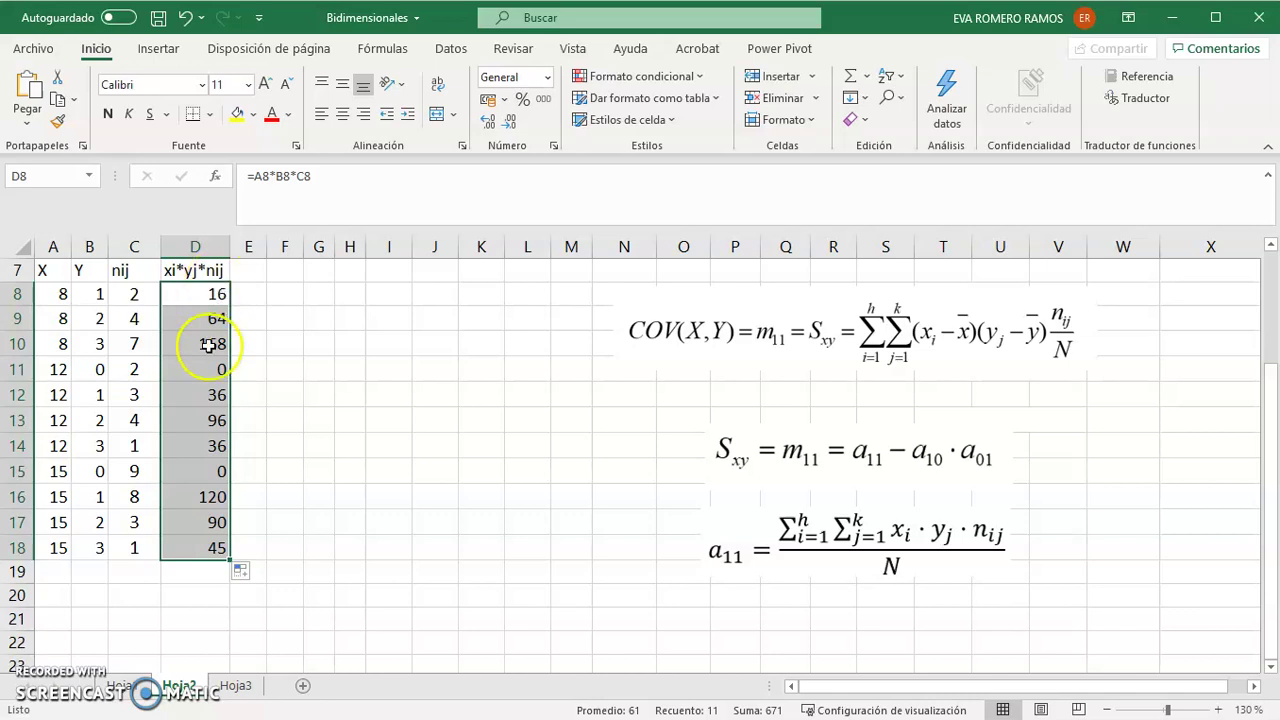
# Step: Total the products in cell D20 with =SUMA(D8:D18), and select cell C20
pyautogui.click(192, 594)
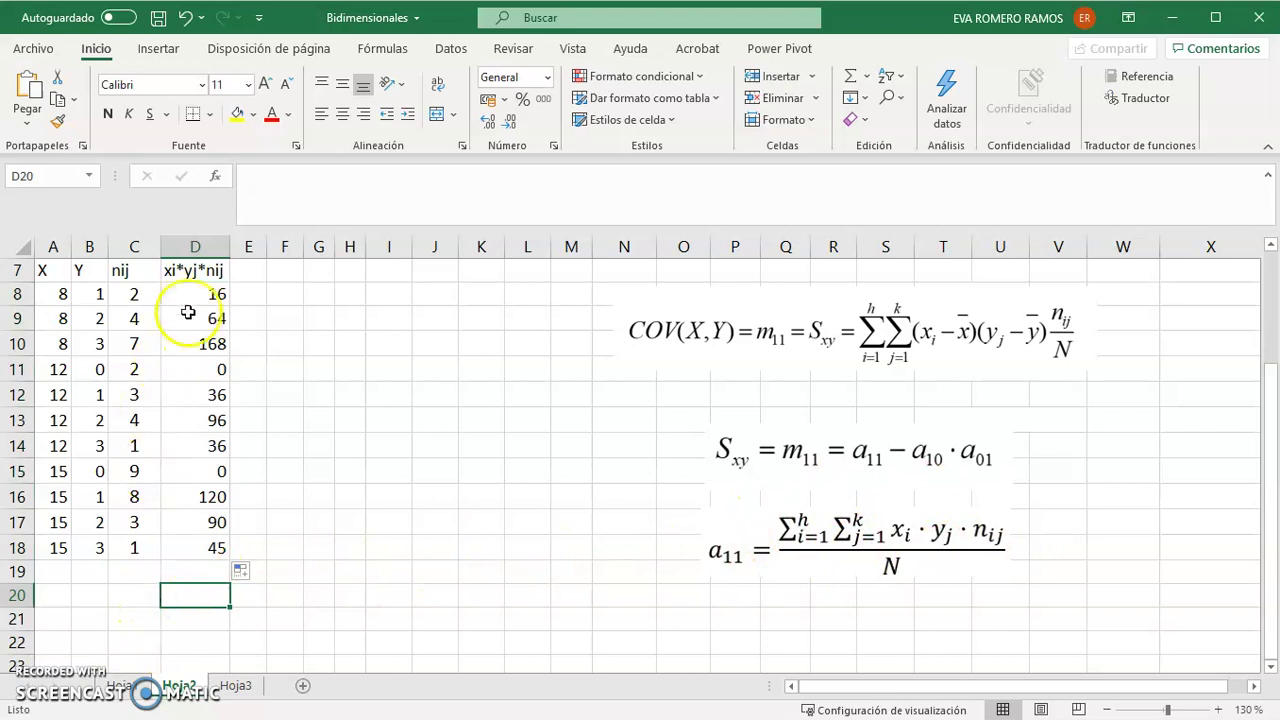
pyautogui.write('=')
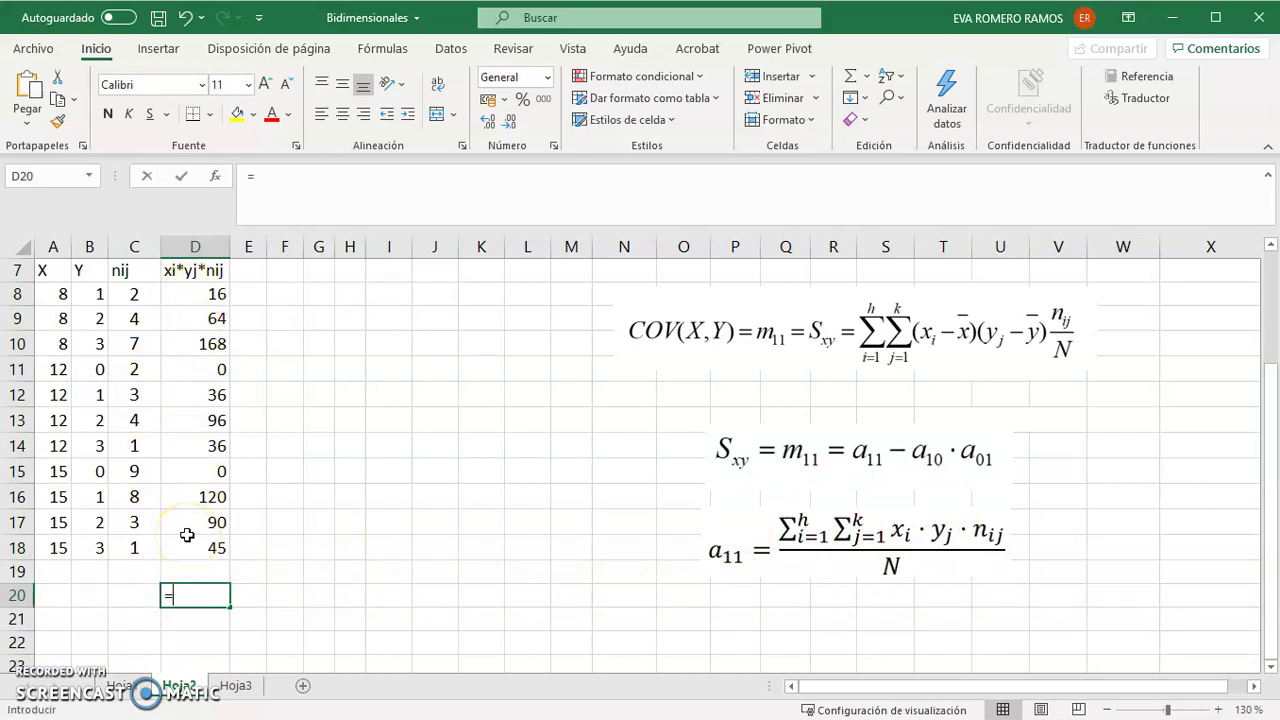
pyautogui.write('suma(')
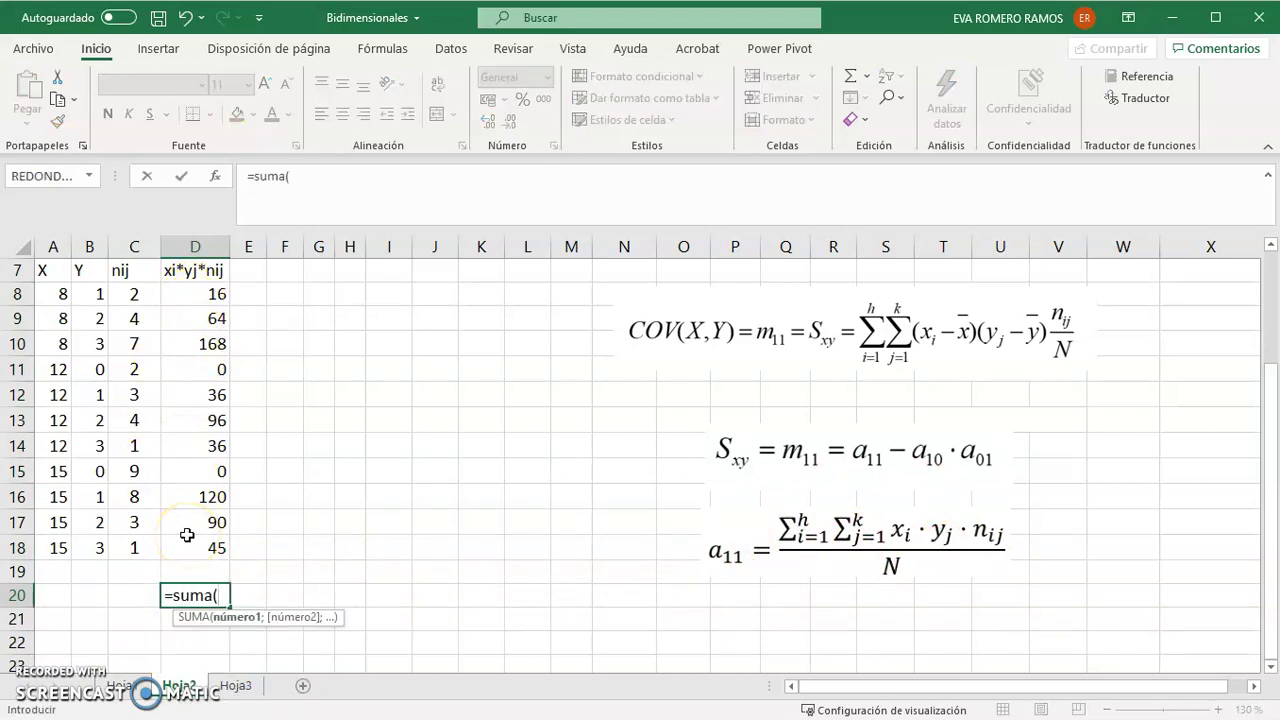
pyautogui.moveTo(212, 296); pyautogui.dragTo(203, 544)
pyautogui.write(')')
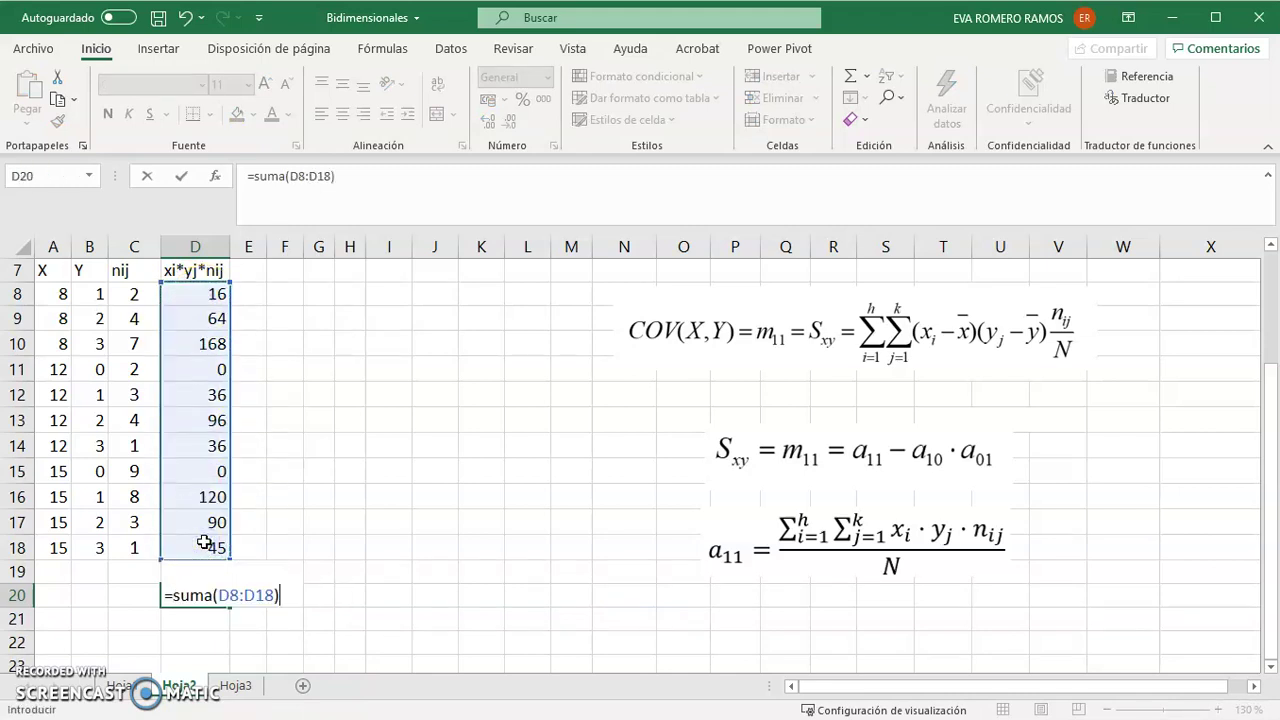
pyautogui.press('Return')
pyautogui.press('Up')
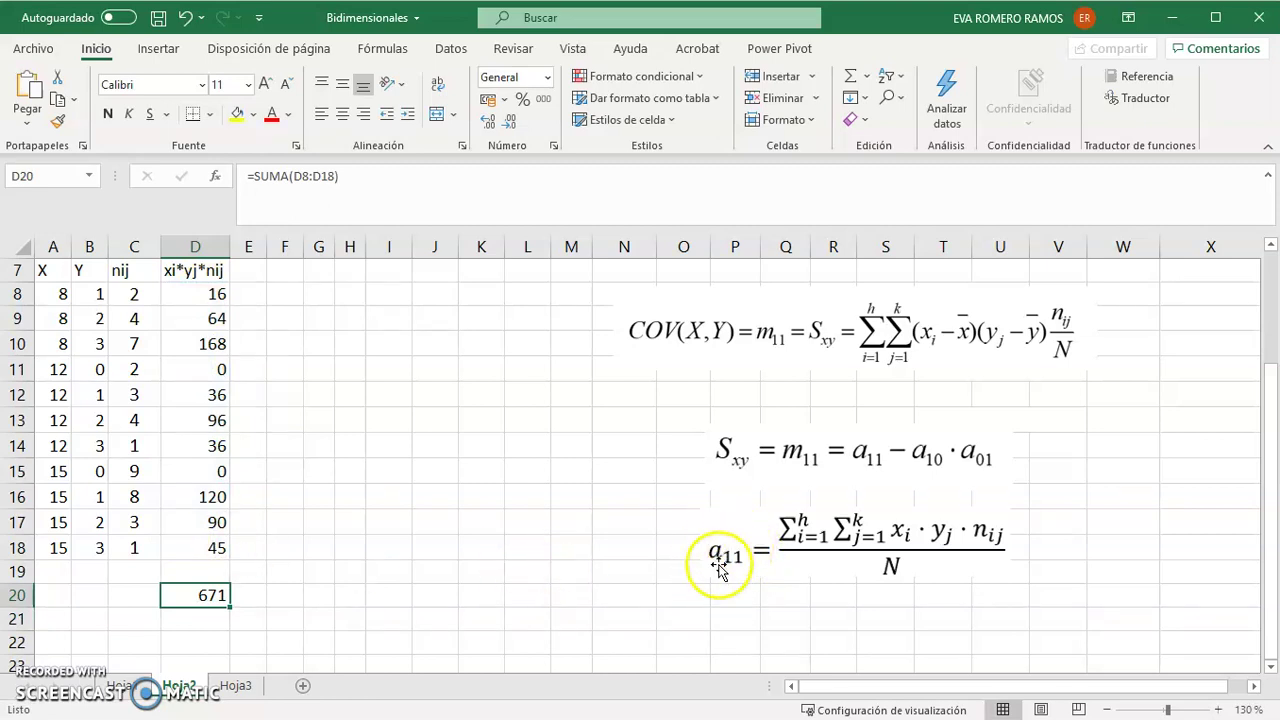
pyautogui.click(144, 592)
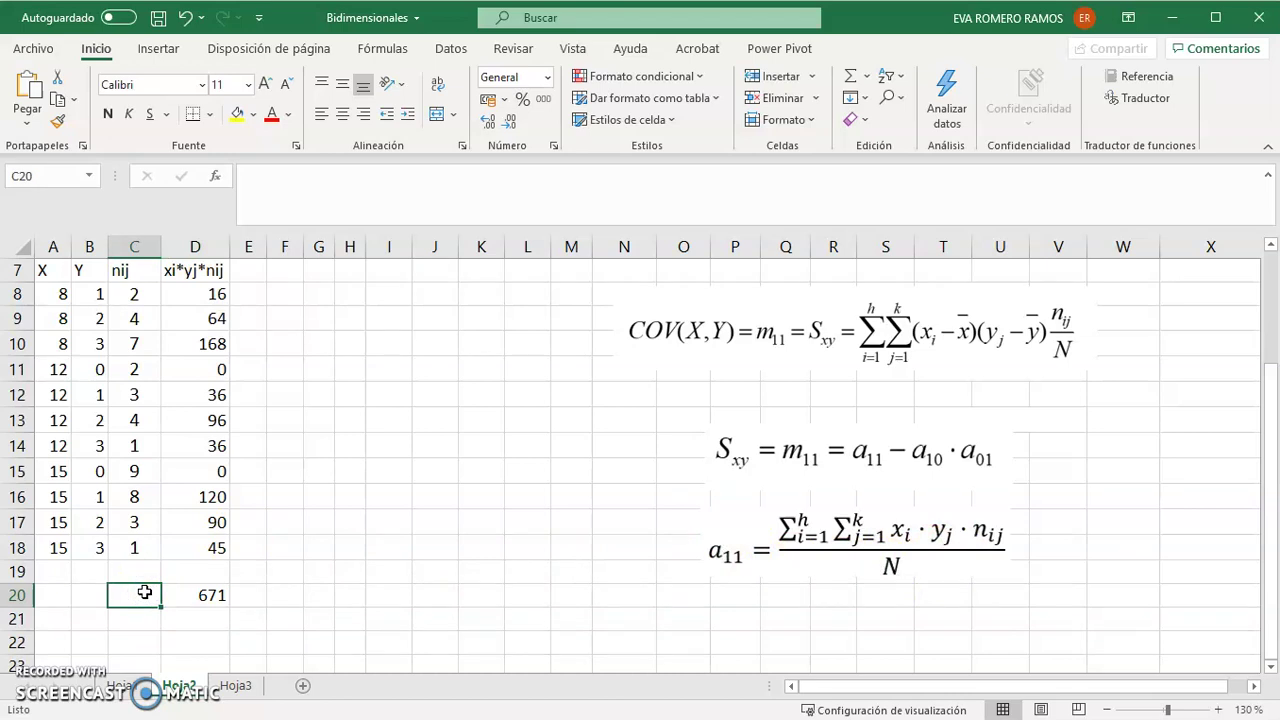
# Step: Total the nij frequencies in cell C20 with =SUMA(C8:C18)
pyautogui.write('=sum')
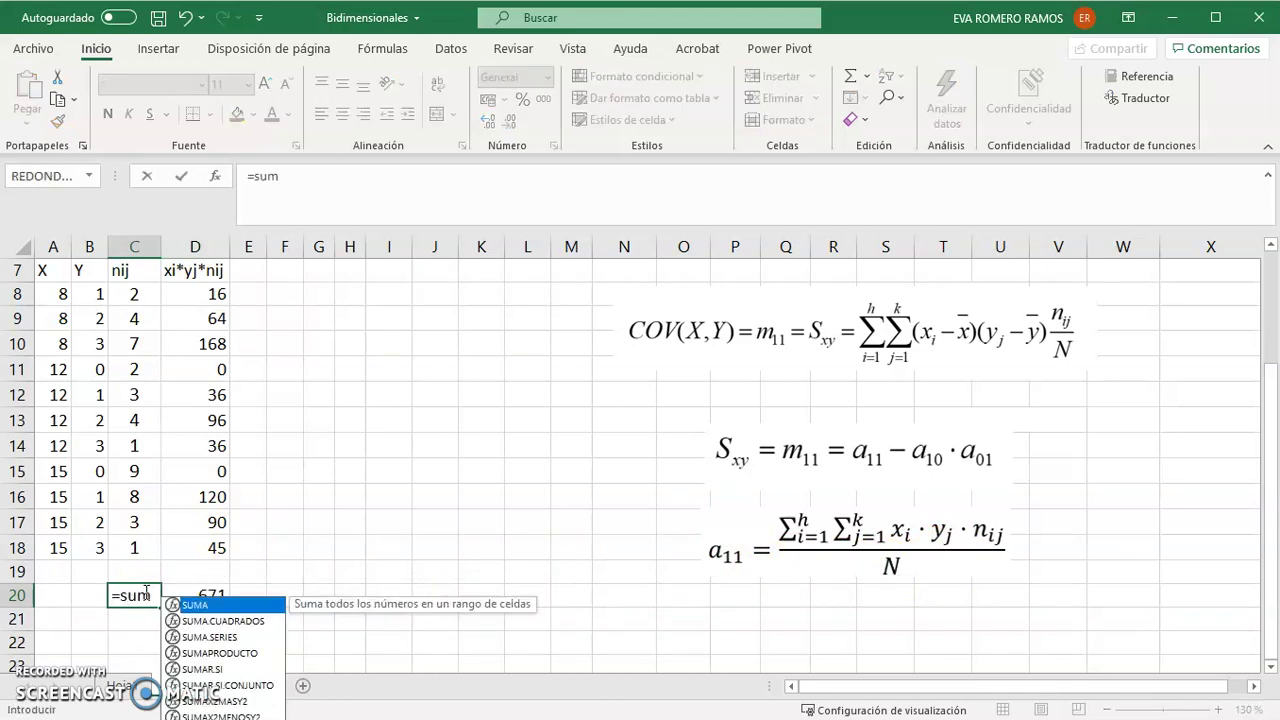
pyautogui.write('a(')
pyautogui.press('Up')
pyautogui.press('Up')
pyautogui.hotkey('shift', 'Up')
pyautogui.hotkey('shift', 'Up')
pyautogui.hotkey('shift', 'Up')
pyautogui.hotkey('shift', 'Up')
pyautogui.hotkey('shift', 'Up')
pyautogui.hotkey('shift', 'Up')
pyautogui.hotkey('shift', 'Up')
pyautogui.hotkey('shift', 'Up')
pyautogui.hotkey('shift', 'Up')
pyautogui.hotkey('shift', 'Up')
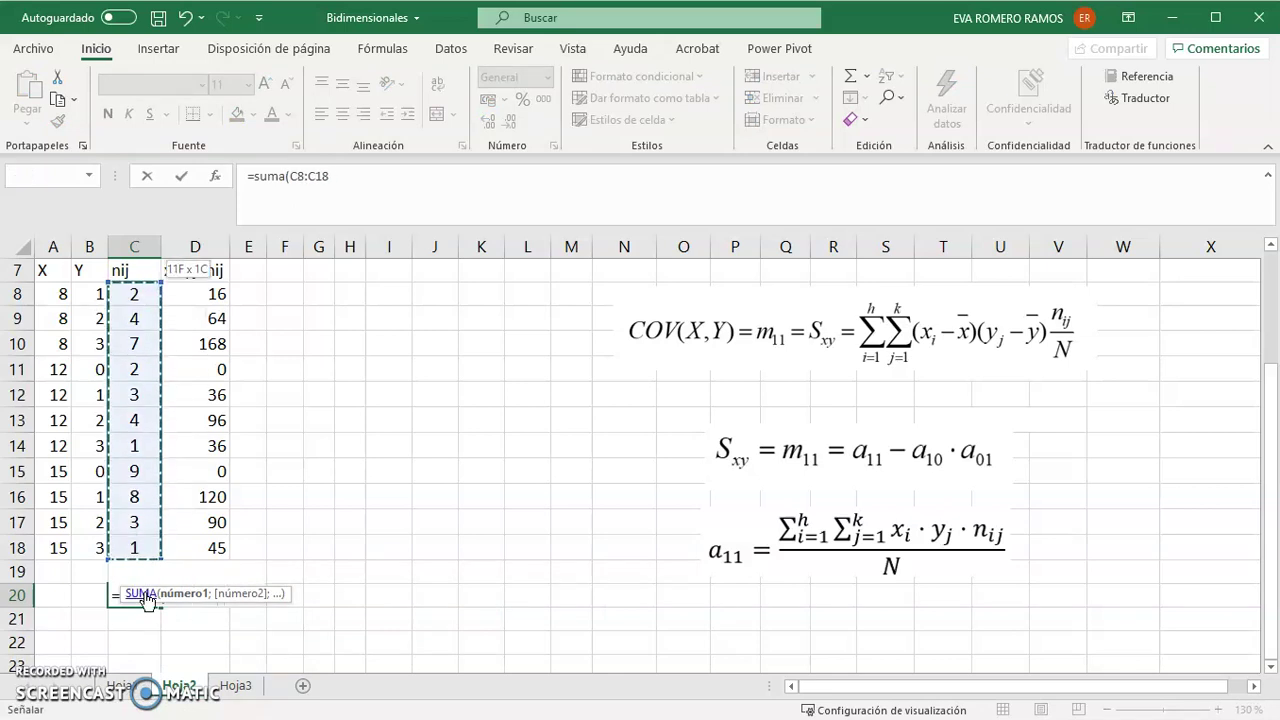
pyautogui.write(')')
pyautogui.press('Return')
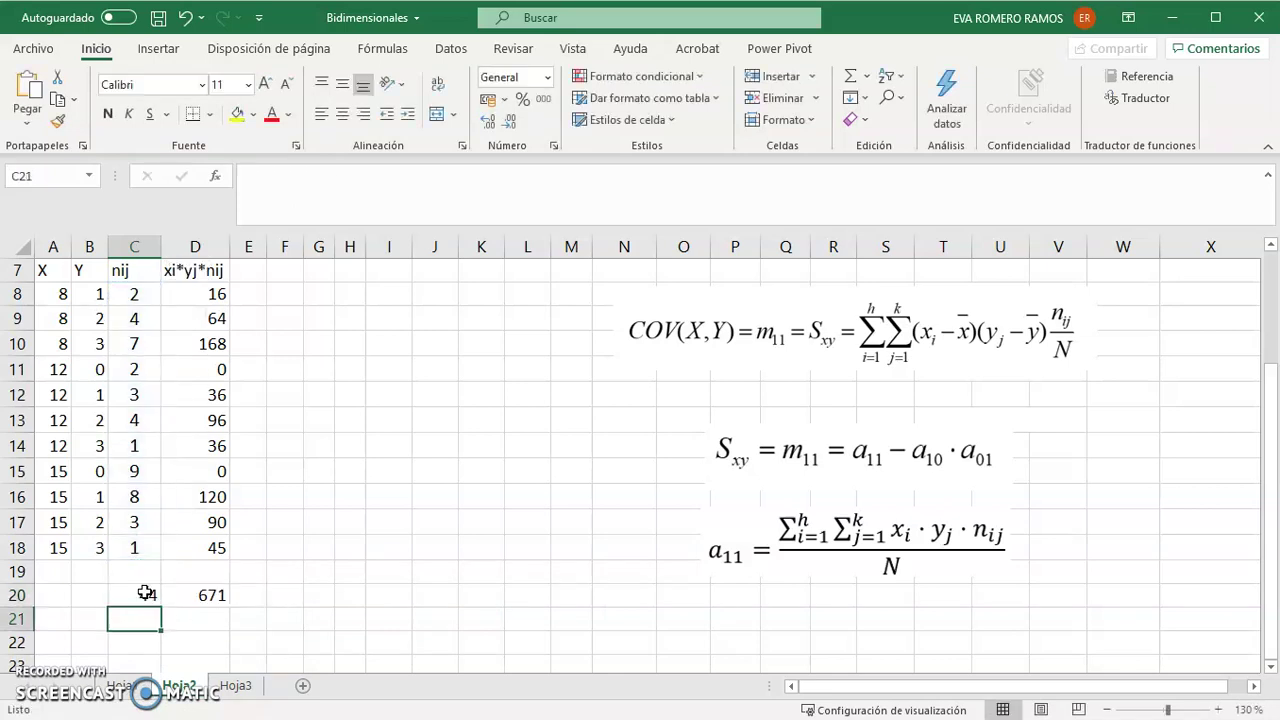
# Step: Copy the sum formula from D20 across to C20 and check the summed range in both cells
pyautogui.click(200, 595)
pyautogui.moveTo(224, 598); pyautogui.dragTo(119, 607)
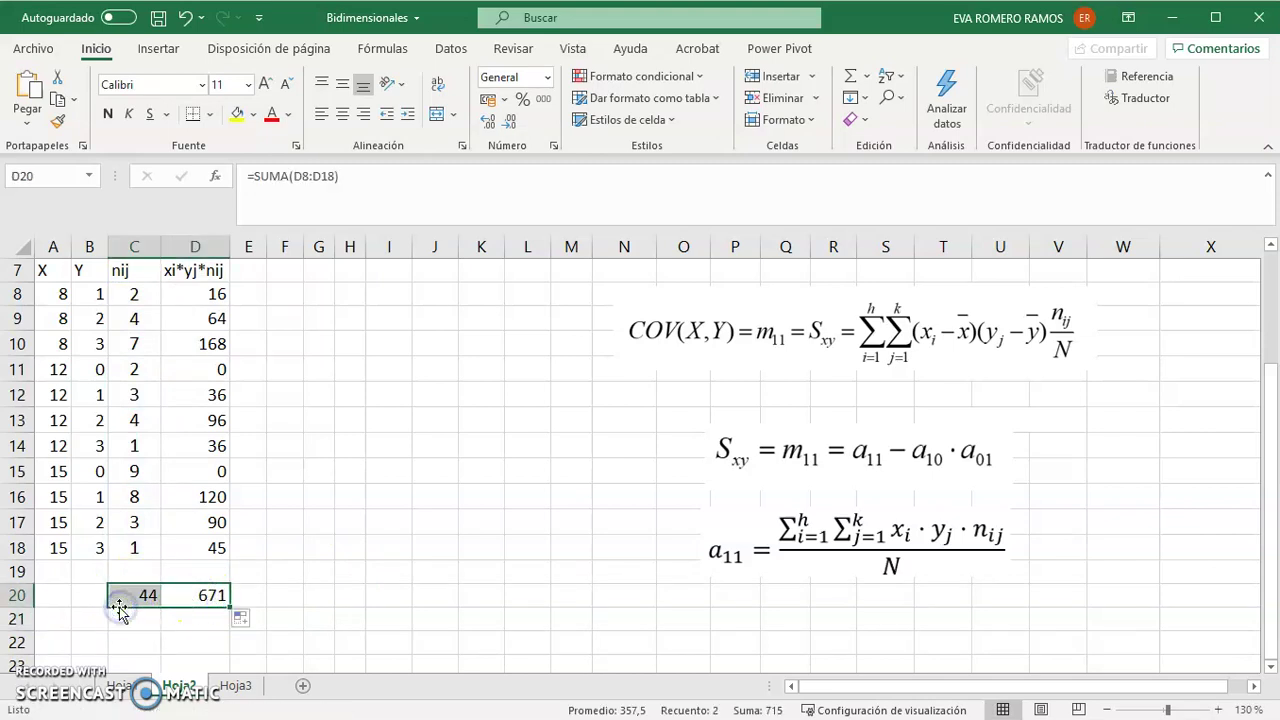
pyautogui.click(183, 595)
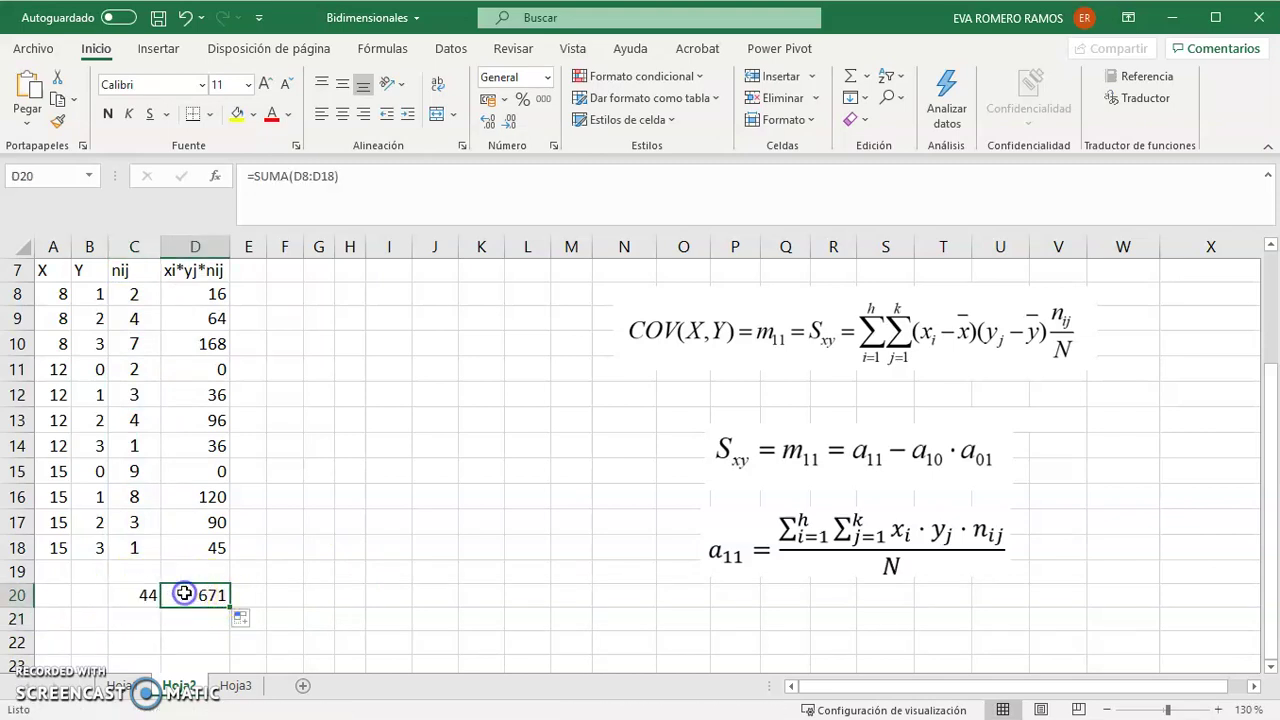
pyautogui.click(296, 182)
pyautogui.click(138, 596)
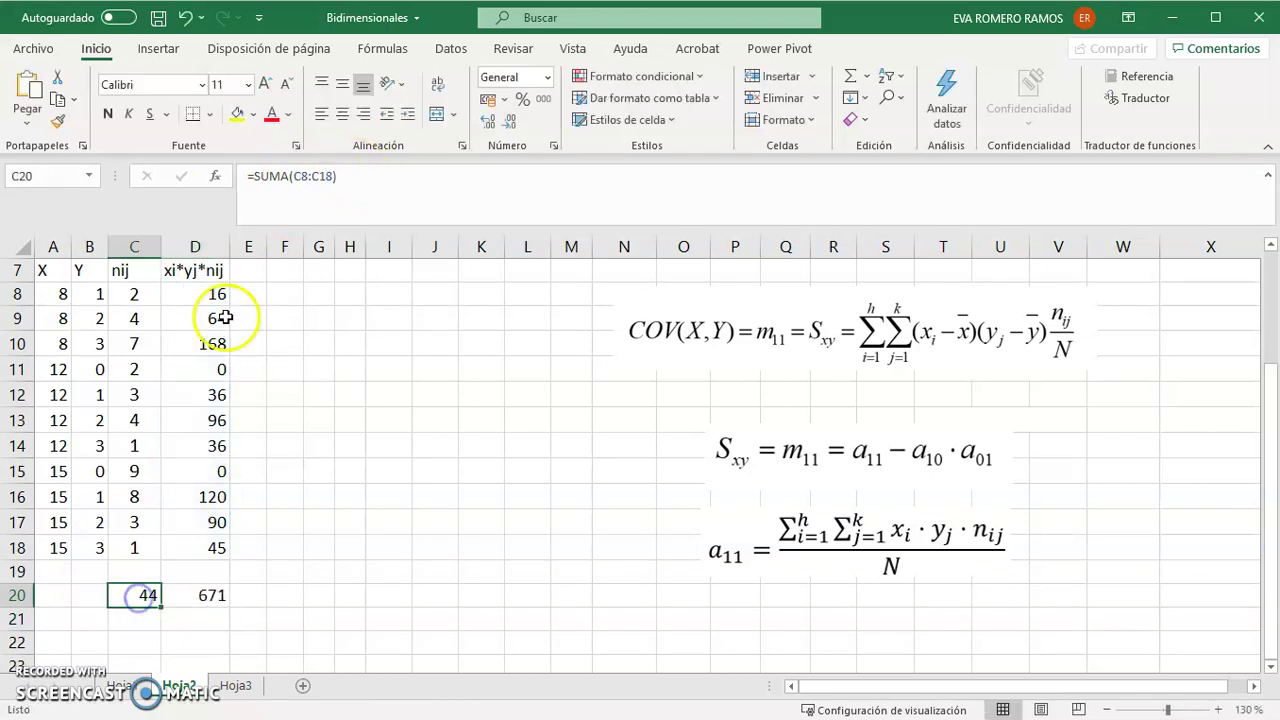
pyautogui.click(370, 165)
pyautogui.click(373, 497)
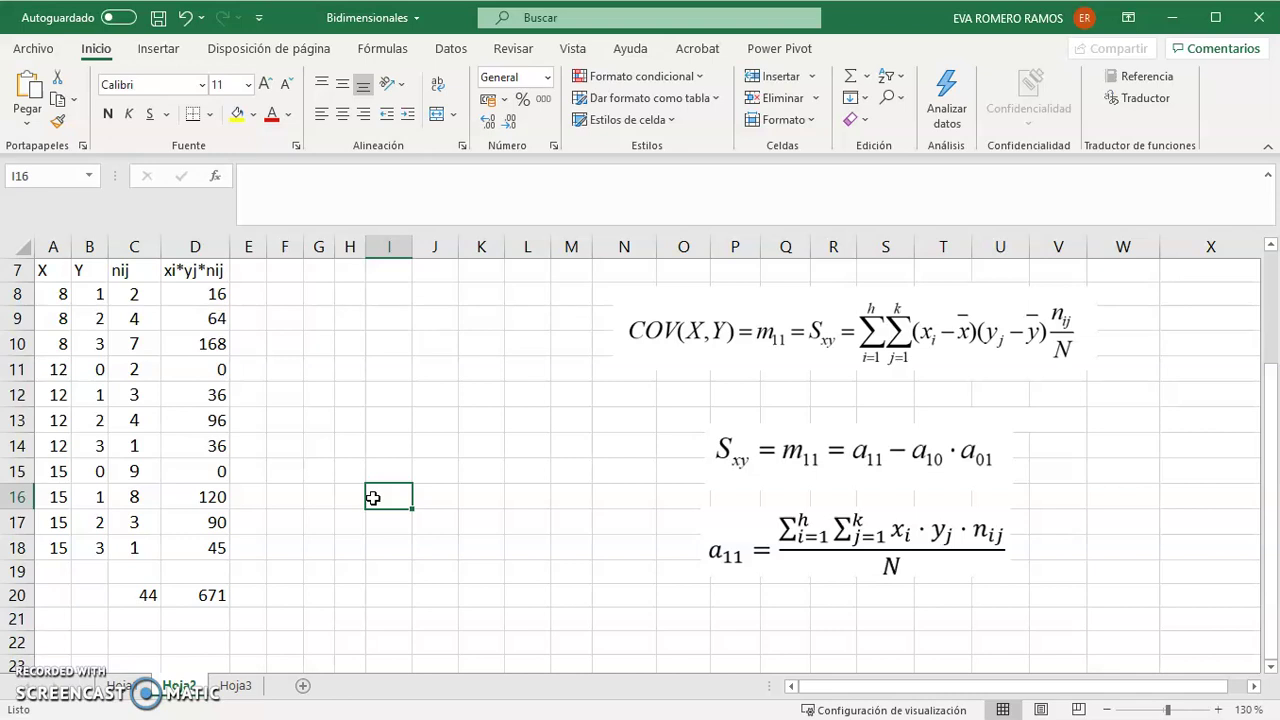
# Step: Label cell J12 as a11 and calculate it in K12 with =D20/C20
pyautogui.click(423, 396)
pyautogui.write('a')
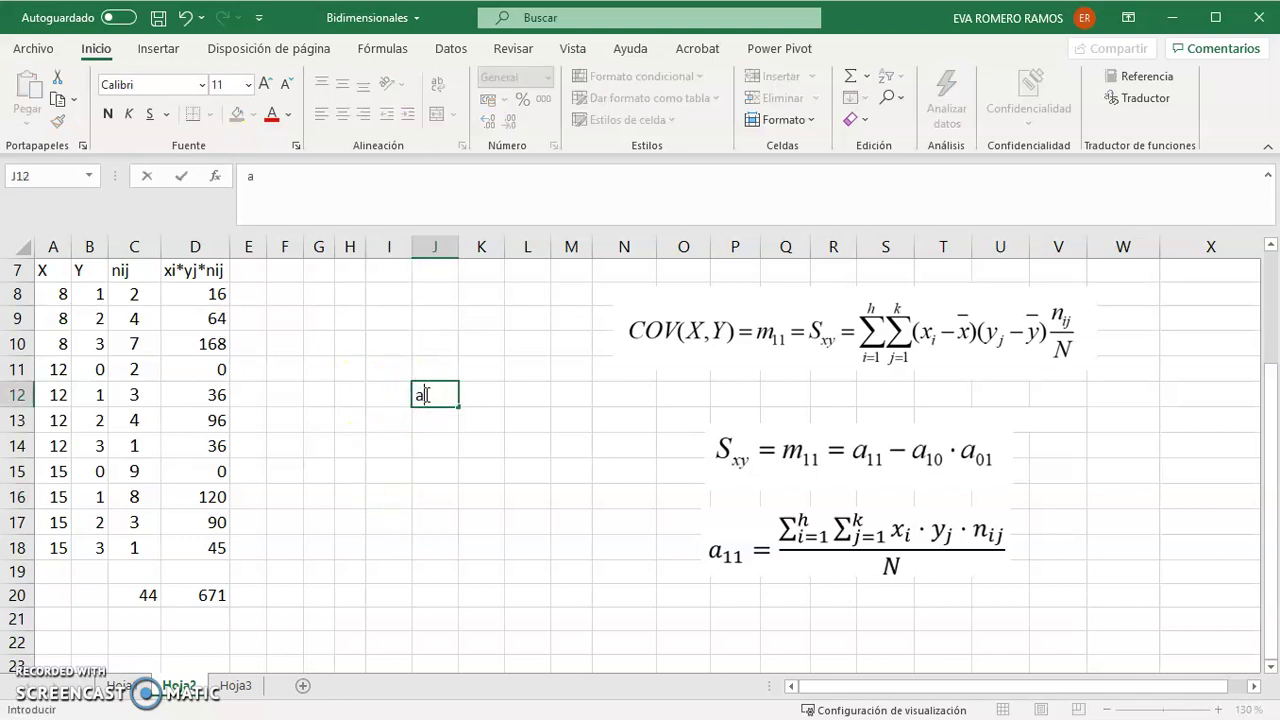
pyautogui.write('11')
pyautogui.press('Tab')
pyautogui.write('=')
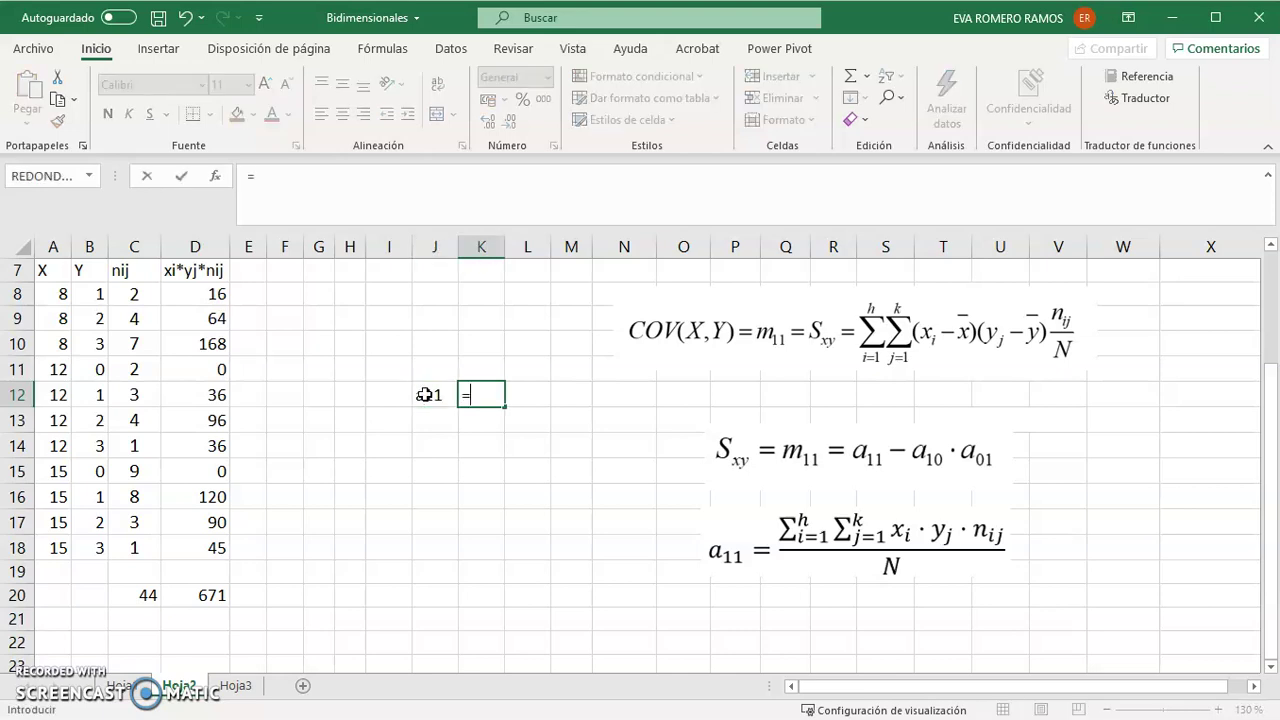
pyautogui.click(209, 595)
pyautogui.write('/')
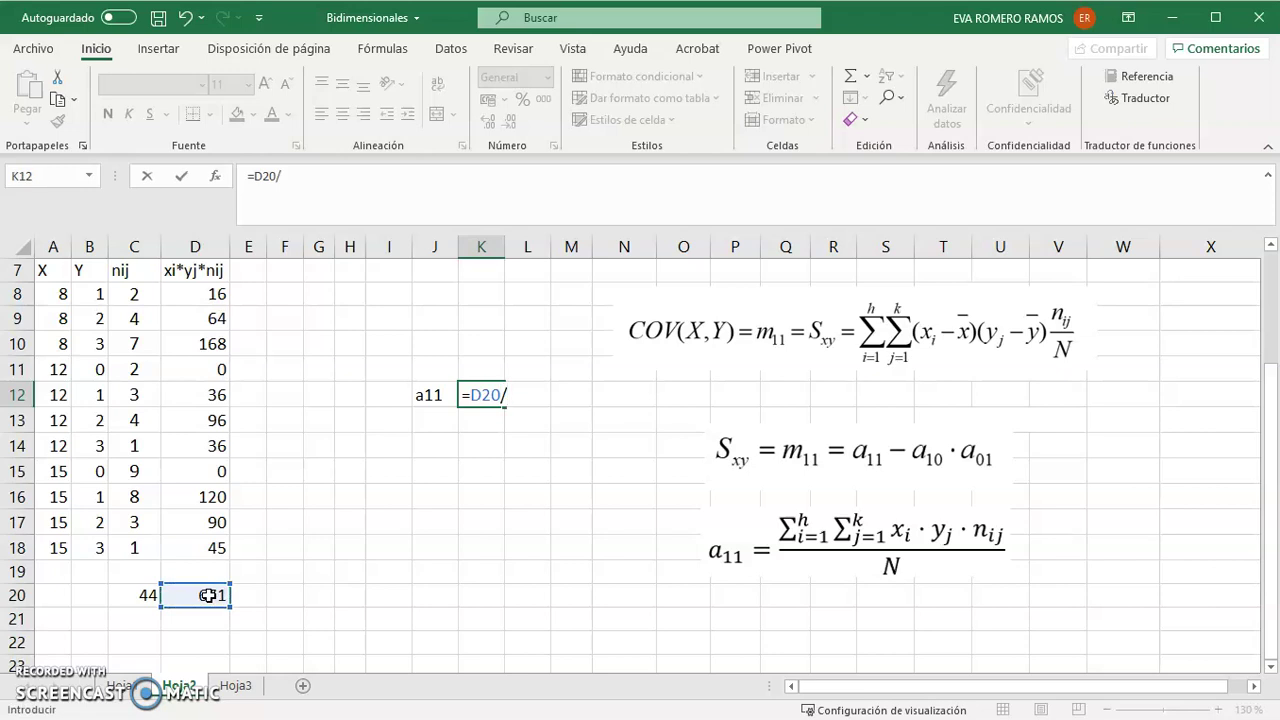
pyautogui.click(122, 596)
pyautogui.press('Return')
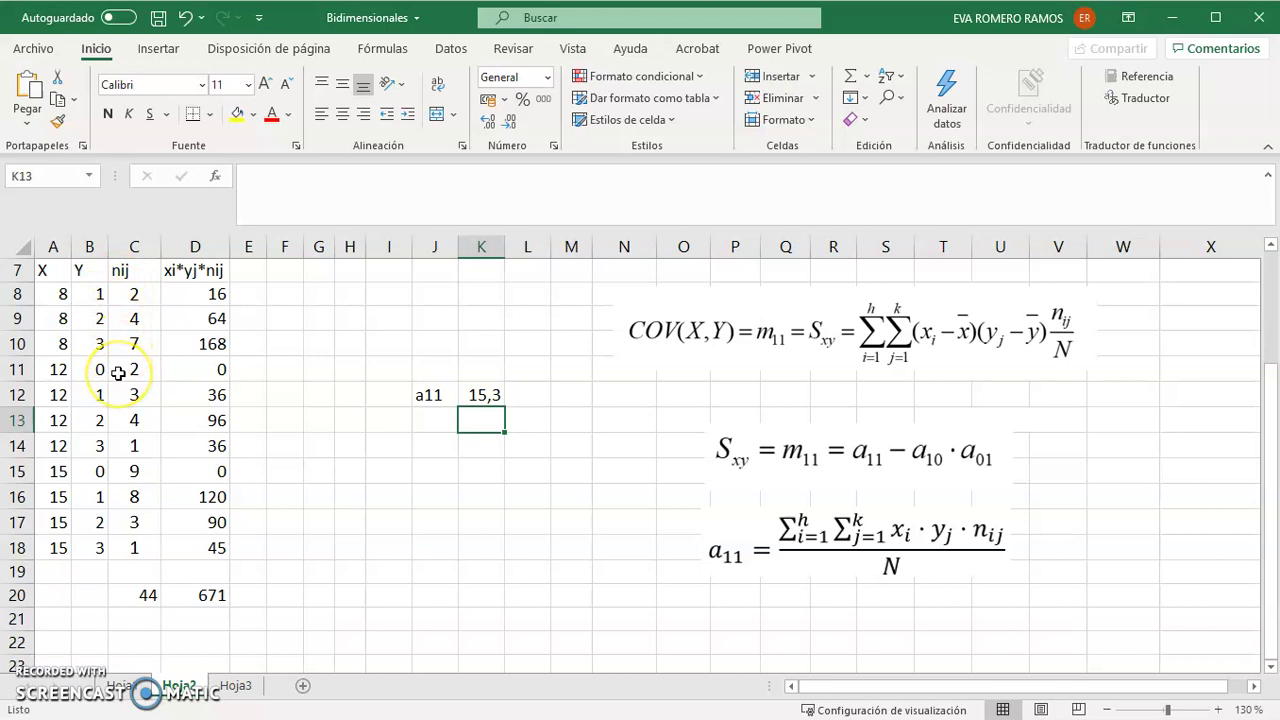
# Step: Add the heading xi*ni in cell E7
pyautogui.click(247, 271)
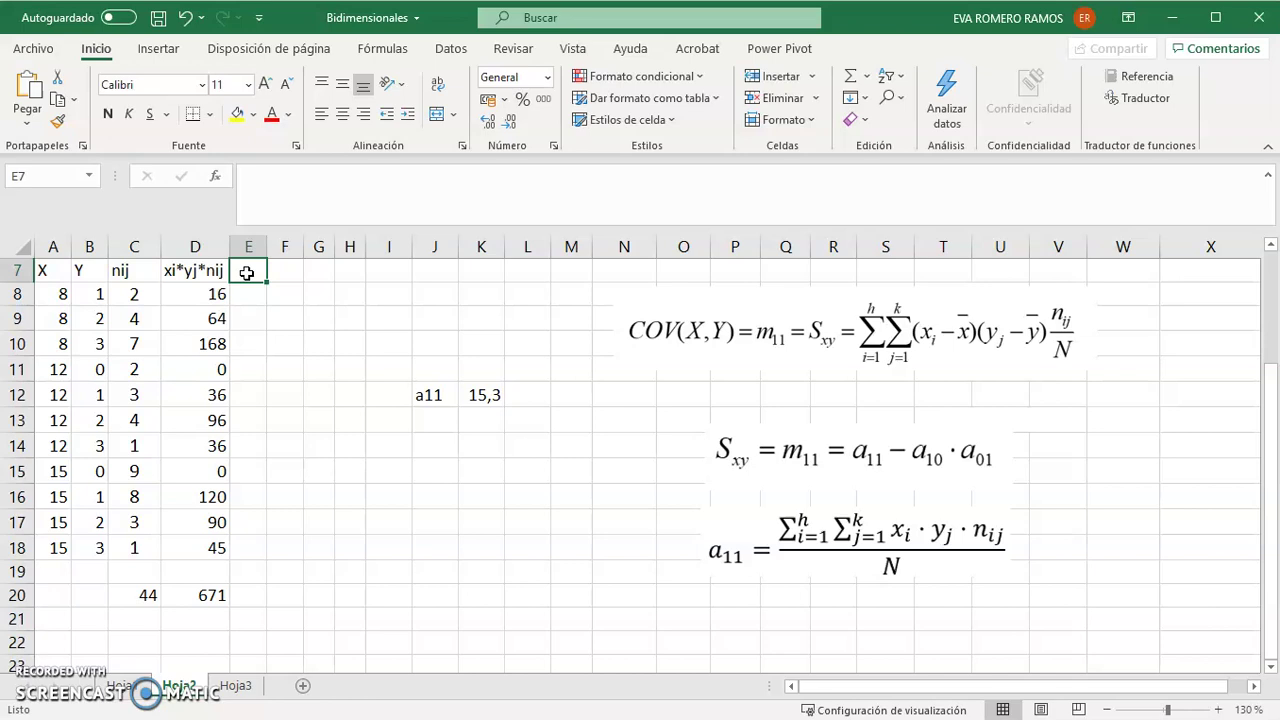
pyautogui.write('xi*ni')
pyautogui.press('Return')
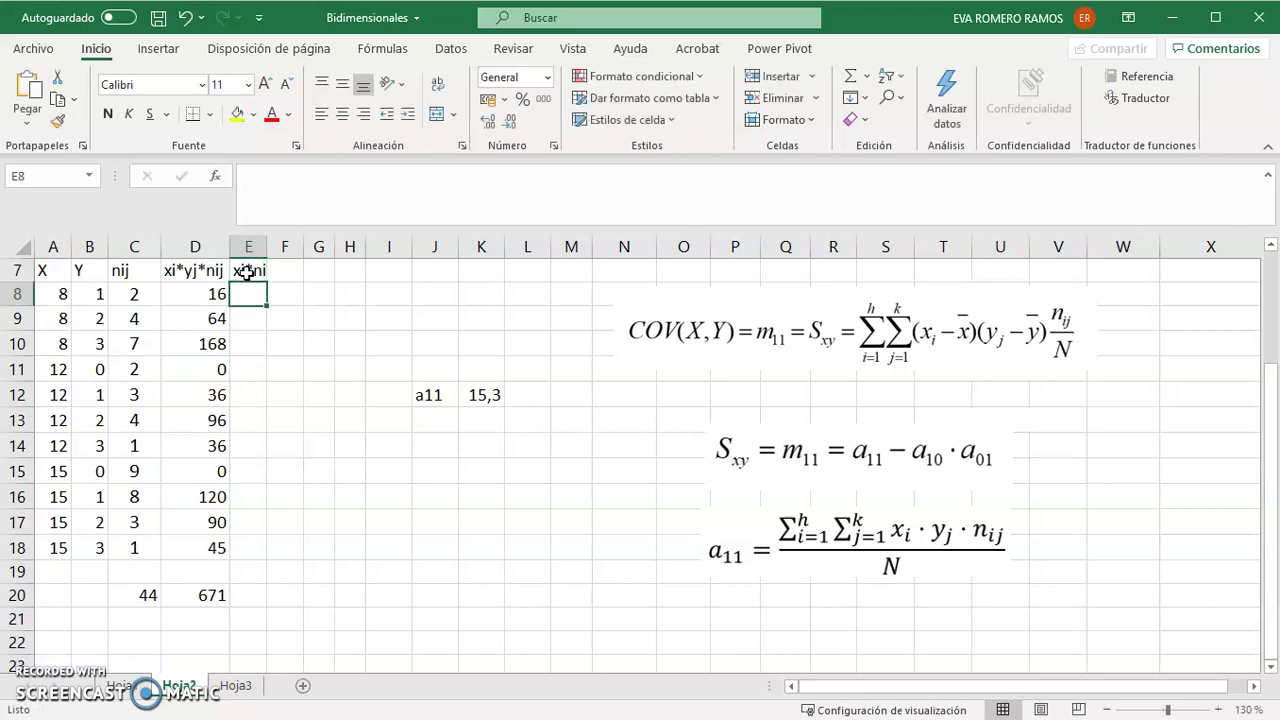
# Step: Enter =A8*C8 in cell E8 and fill the formula down through E18
pyautogui.write('=')
pyautogui.press('Left')
pyautogui.press('Left')
pyautogui.press('Left')
pyautogui.press('Left')
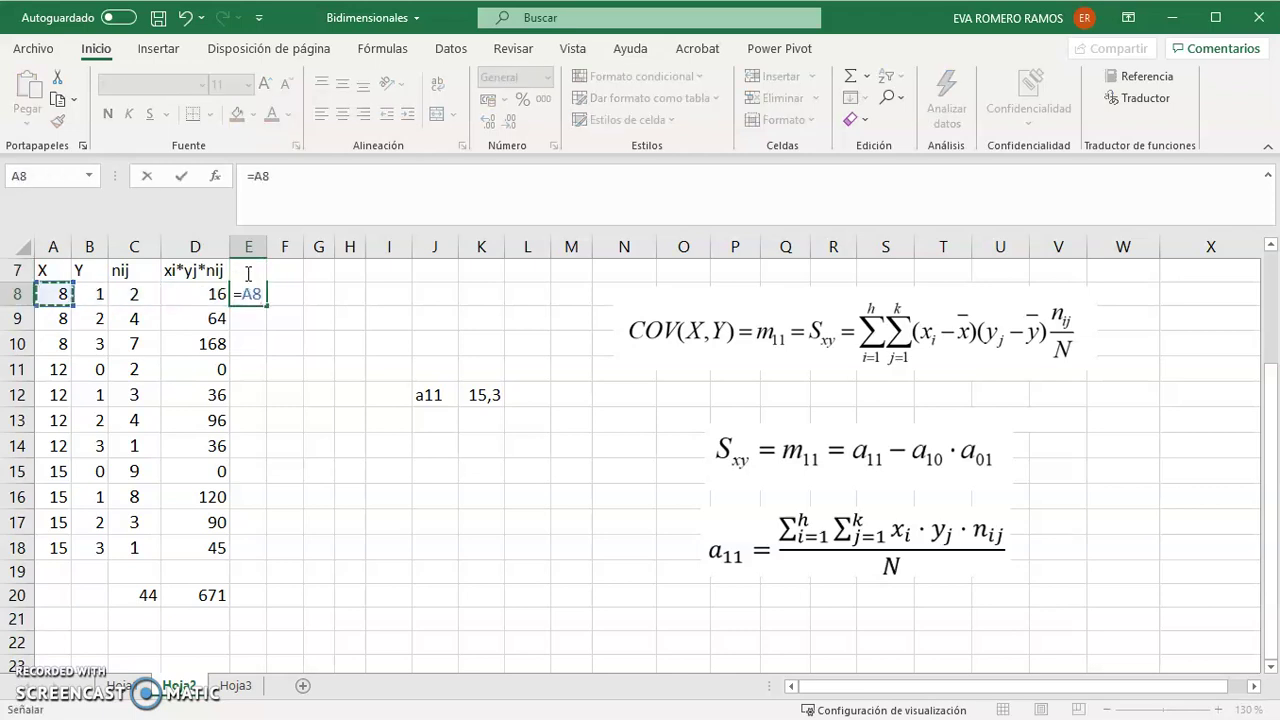
pyautogui.write('*')
pyautogui.press('Left')
pyautogui.press('Left')
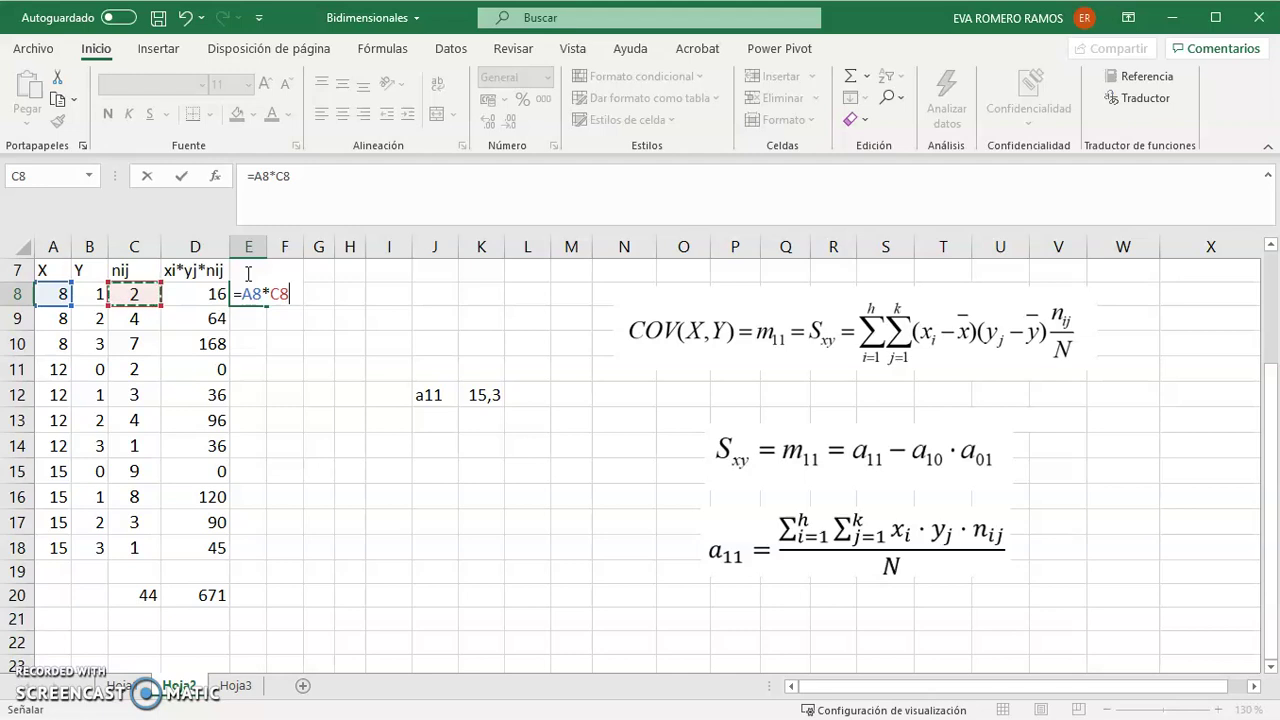
pyautogui.press('Return')
pyautogui.click(254, 292)
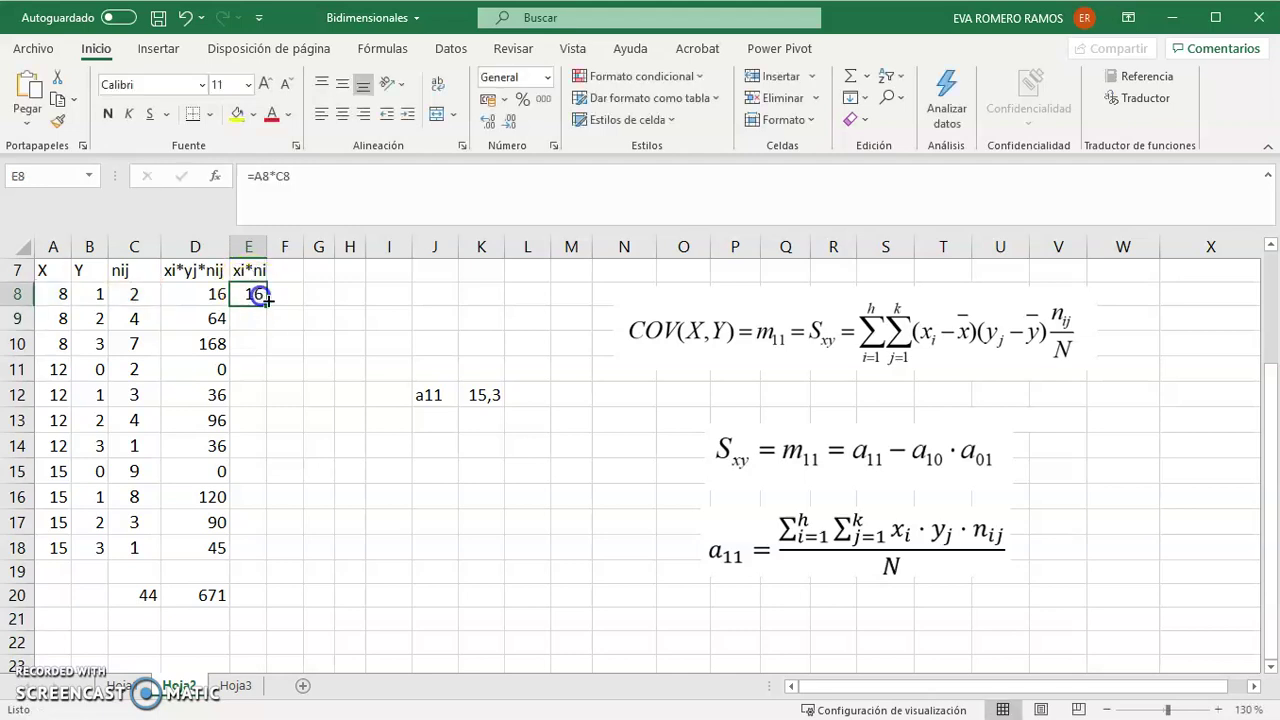
pyautogui.doubleClick(267, 305)
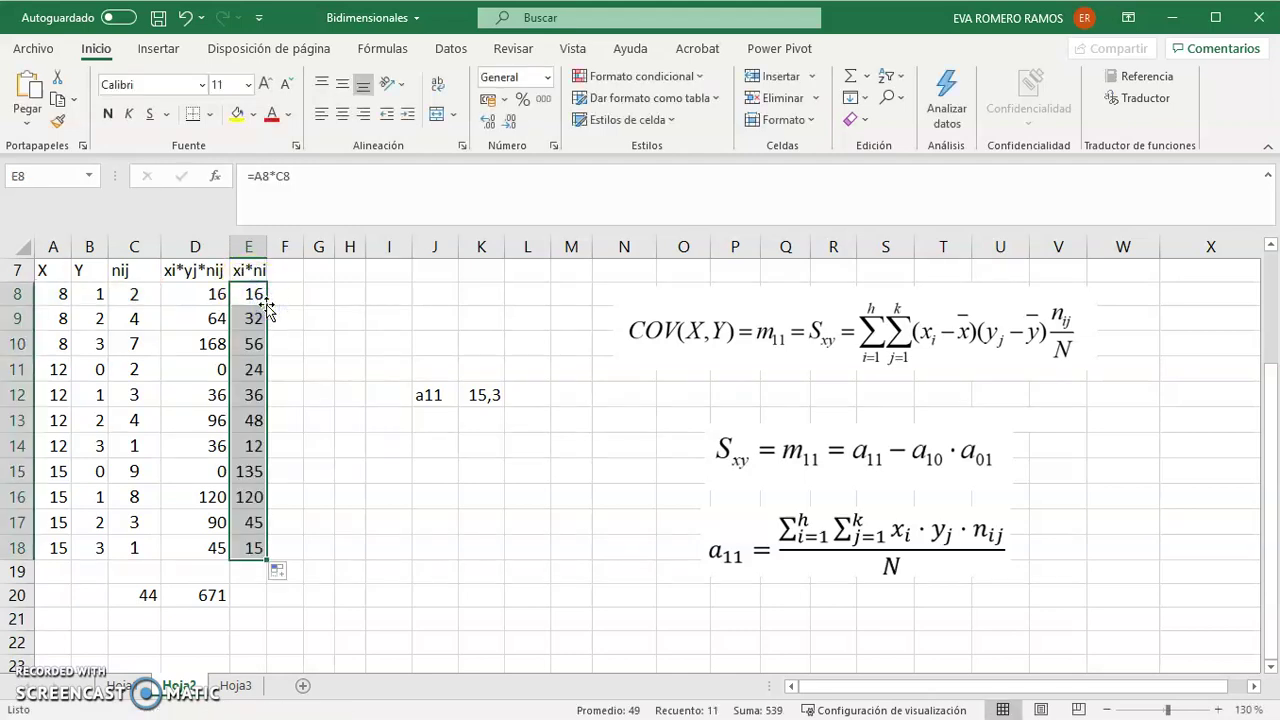
# Step: Fill the total formula from D20 across to E20 and check that it sums E8:E18
pyautogui.moveTo(231, 607); pyautogui.dragTo(262, 607)
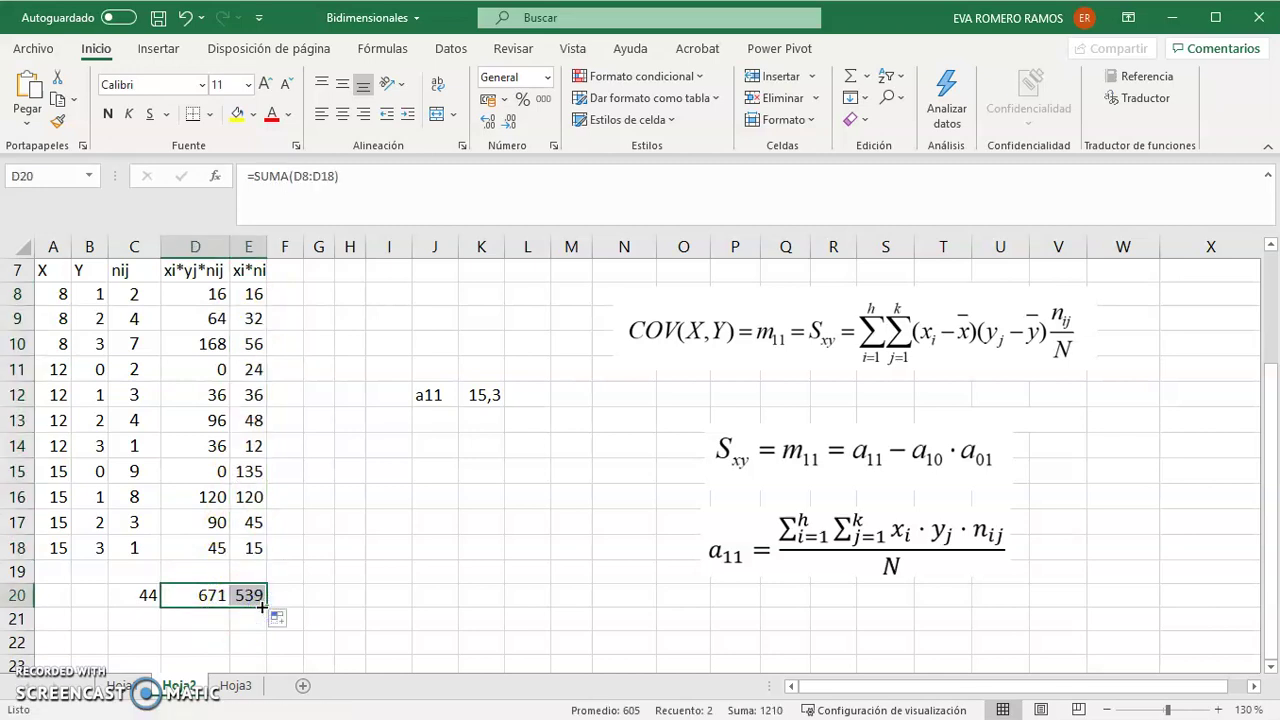
pyautogui.click(251, 597)
pyautogui.click(355, 188)
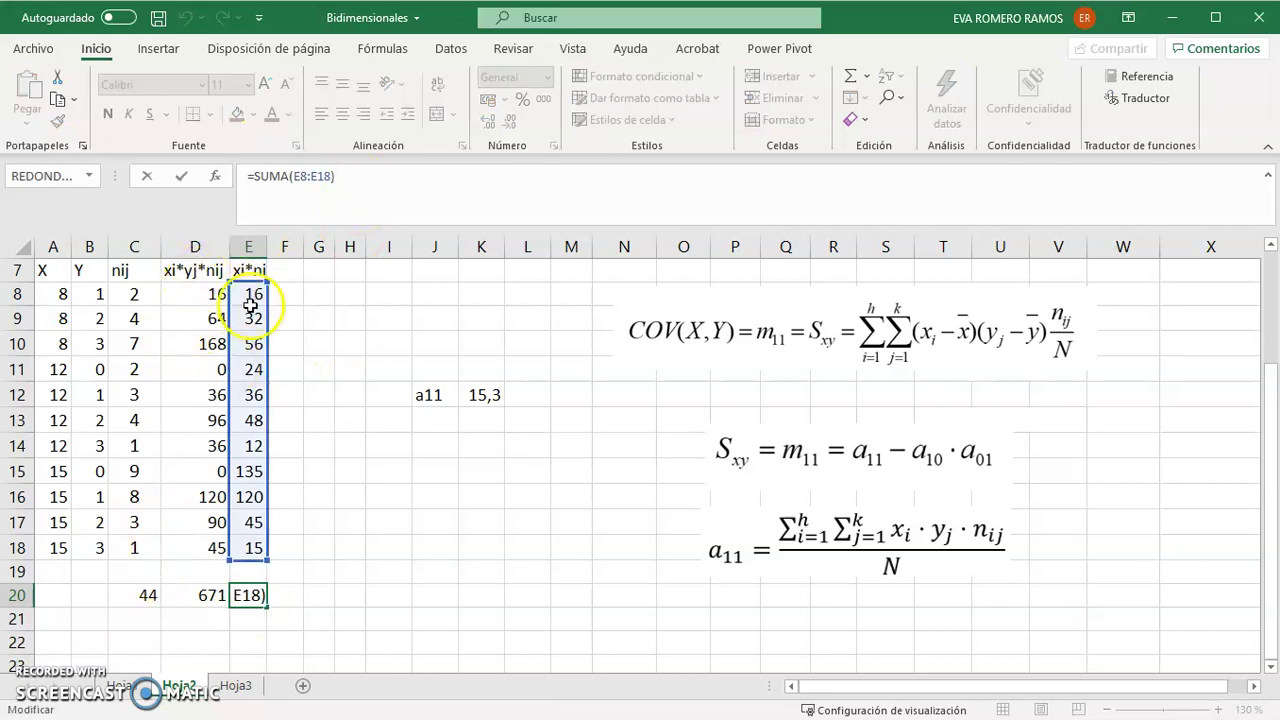
# Step: Label cell J14 as a10 and calculate it in K14 with +E20/C20
pyautogui.click(443, 447)
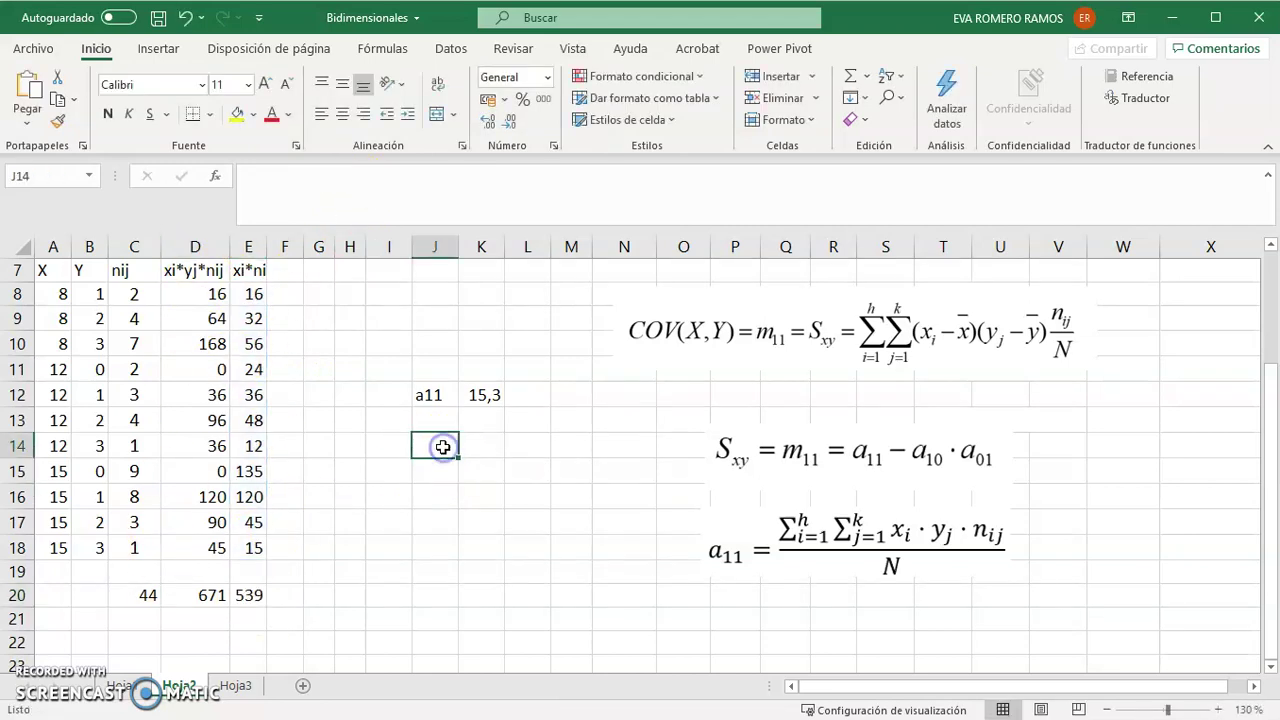
pyautogui.write('a')
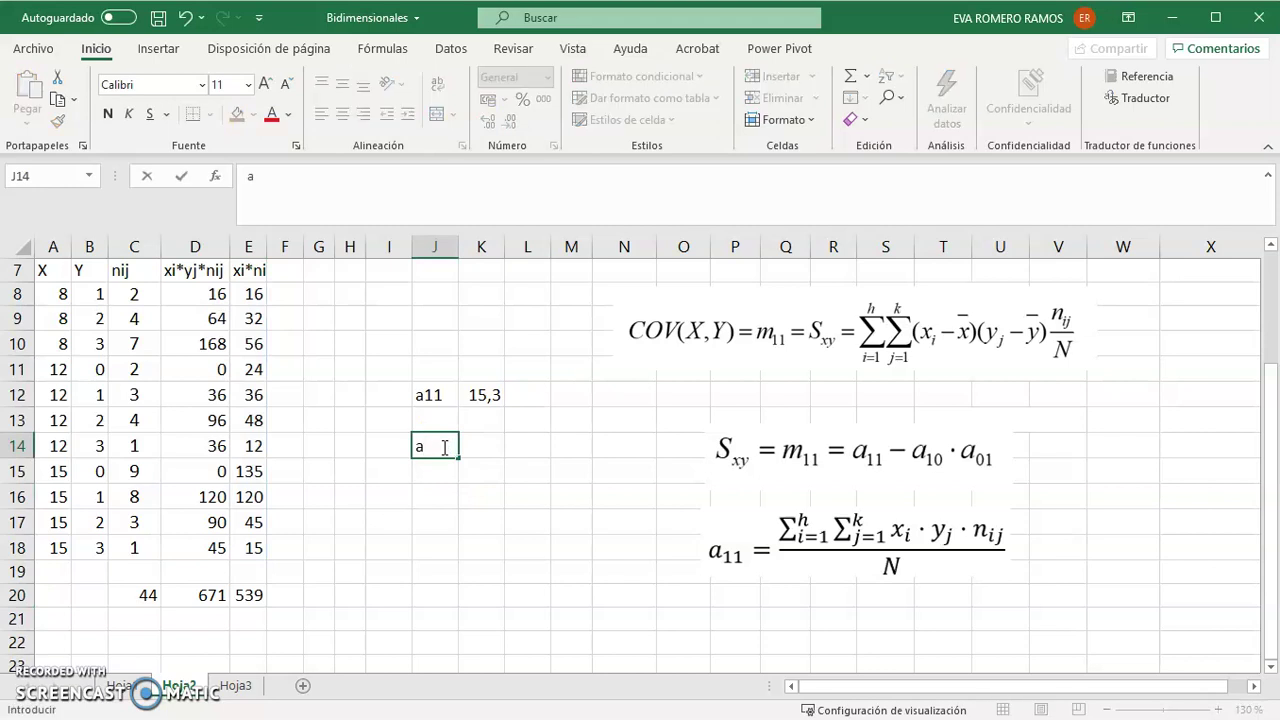
pyautogui.write('10')
pyautogui.click(490, 446)
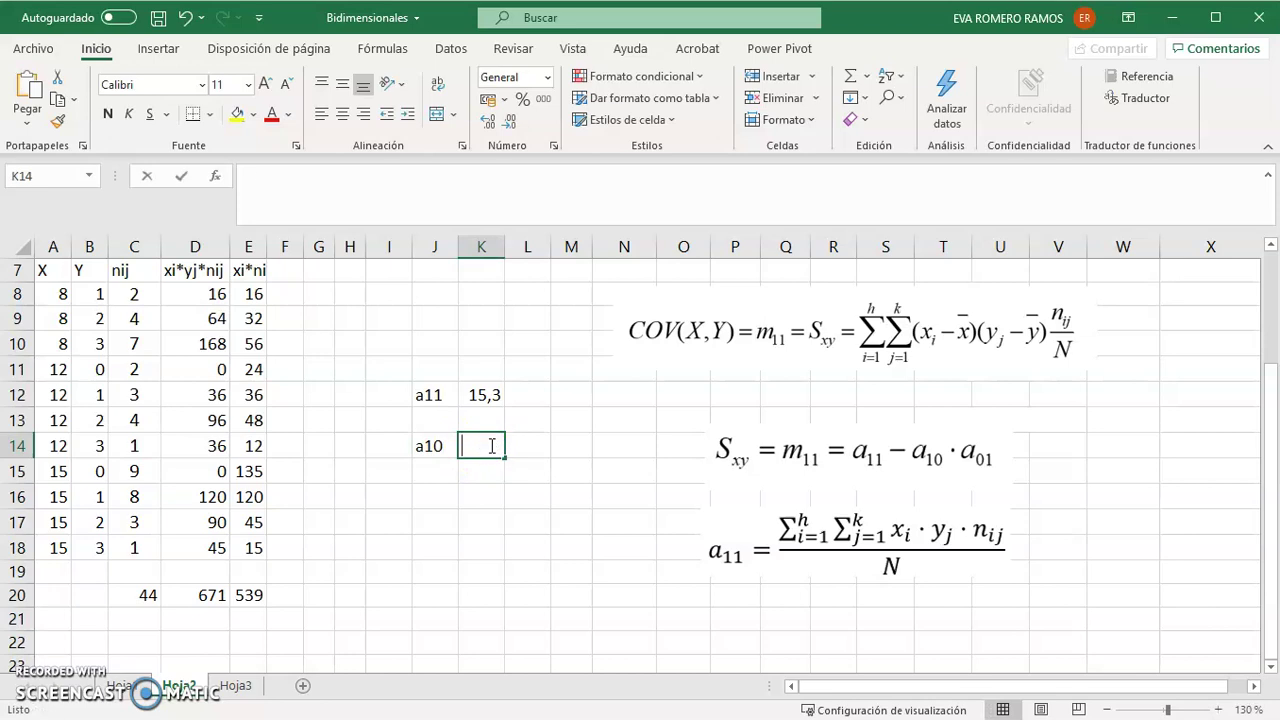
pyautogui.write('+')
pyautogui.click(257, 595)
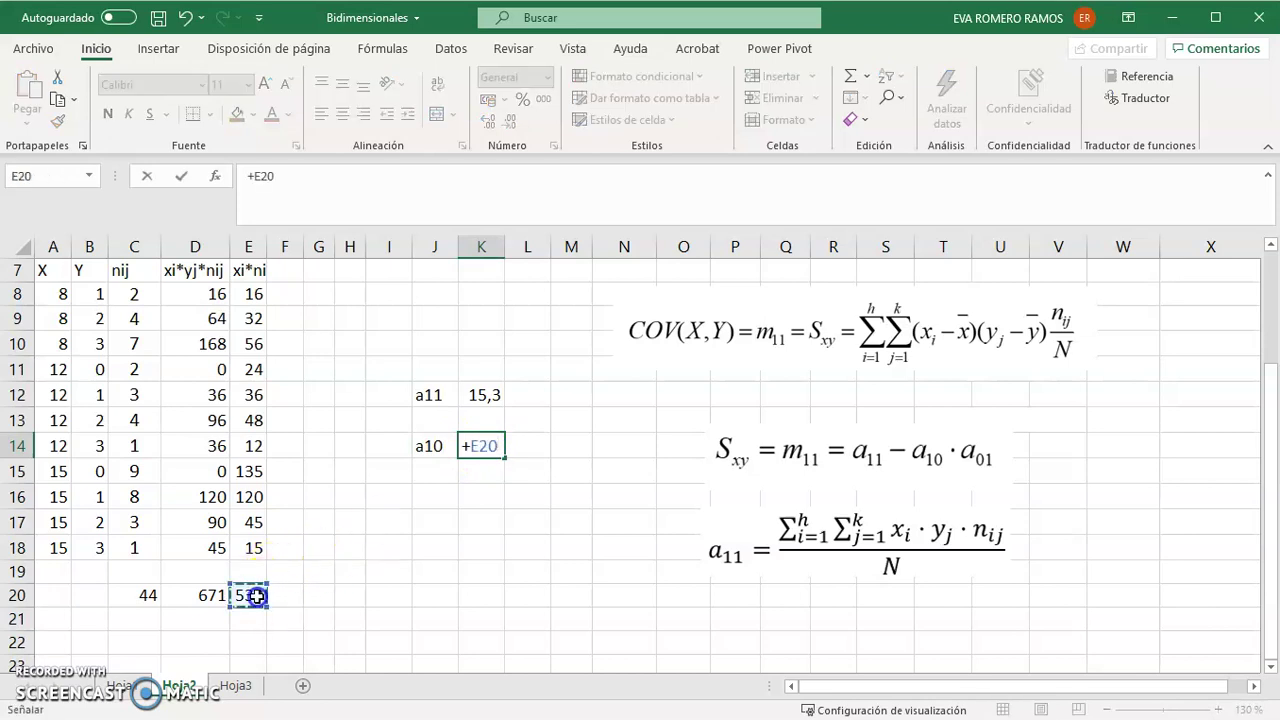
pyautogui.write('/')
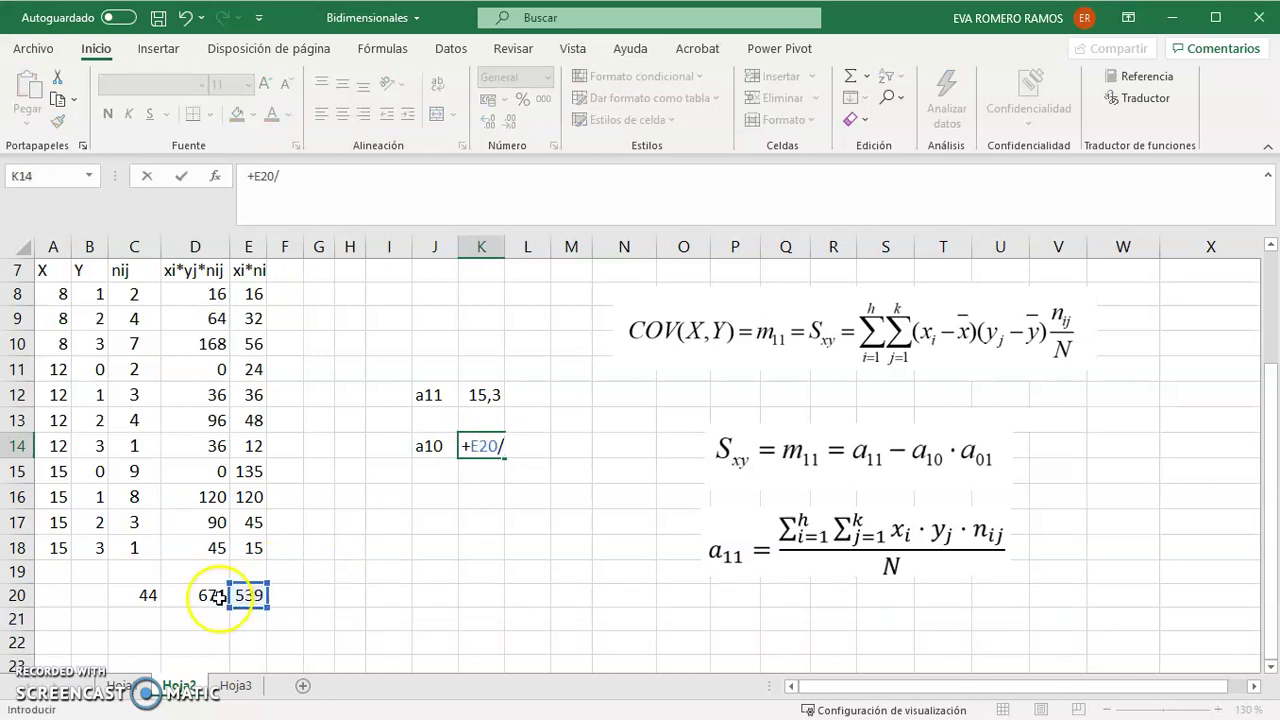
pyautogui.click(131, 597)
pyautogui.press('Return')
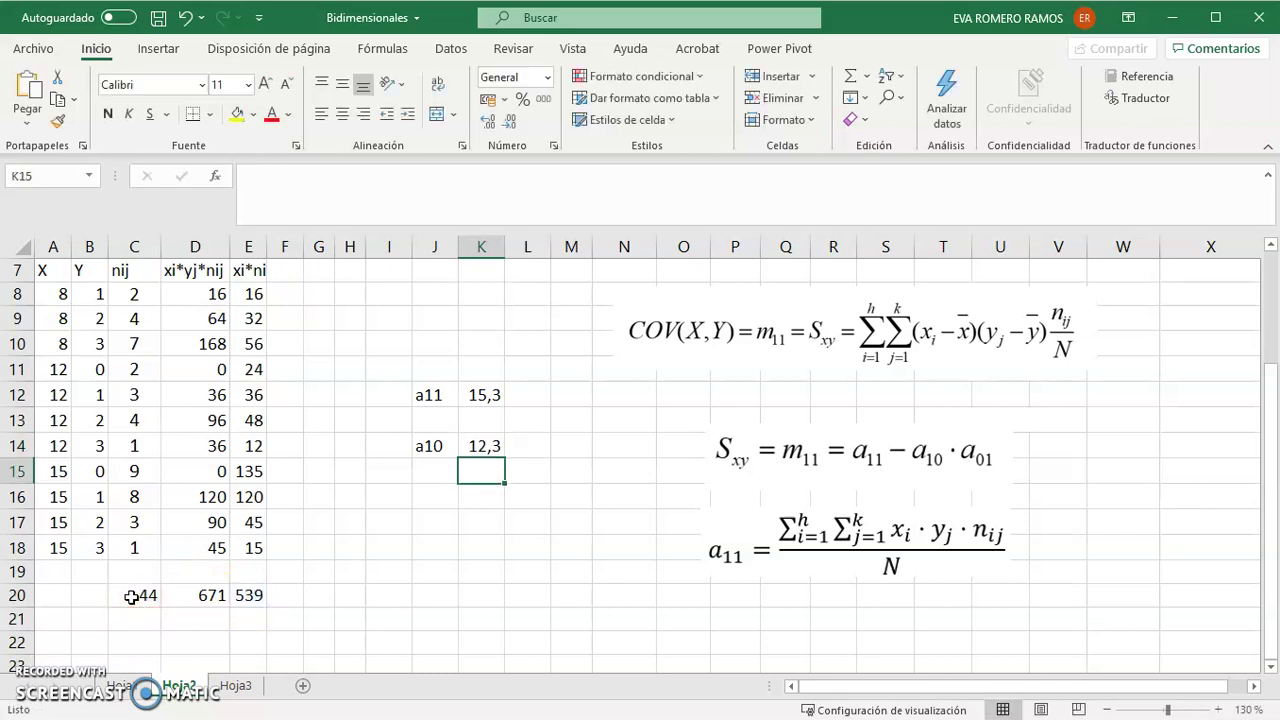
# Step: Enter the label a01 in J15, and the labels Media X in I14 and Media Y in I15
pyautogui.press('Left')
pyautogui.write('a01')
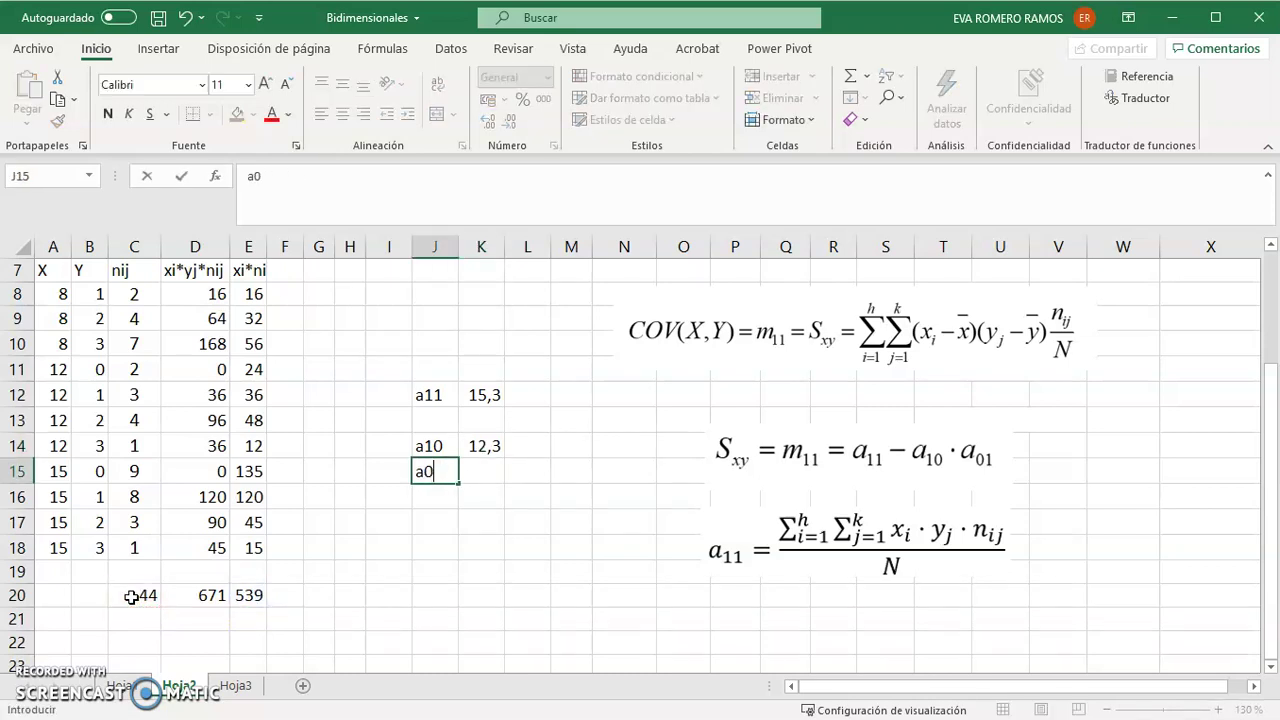
pyautogui.press('Left')
pyautogui.press('Left')
pyautogui.press('Up')
pyautogui.press('Up')
pyautogui.press('Right')
pyautogui.press('Down')
pyautogui.write('Me')
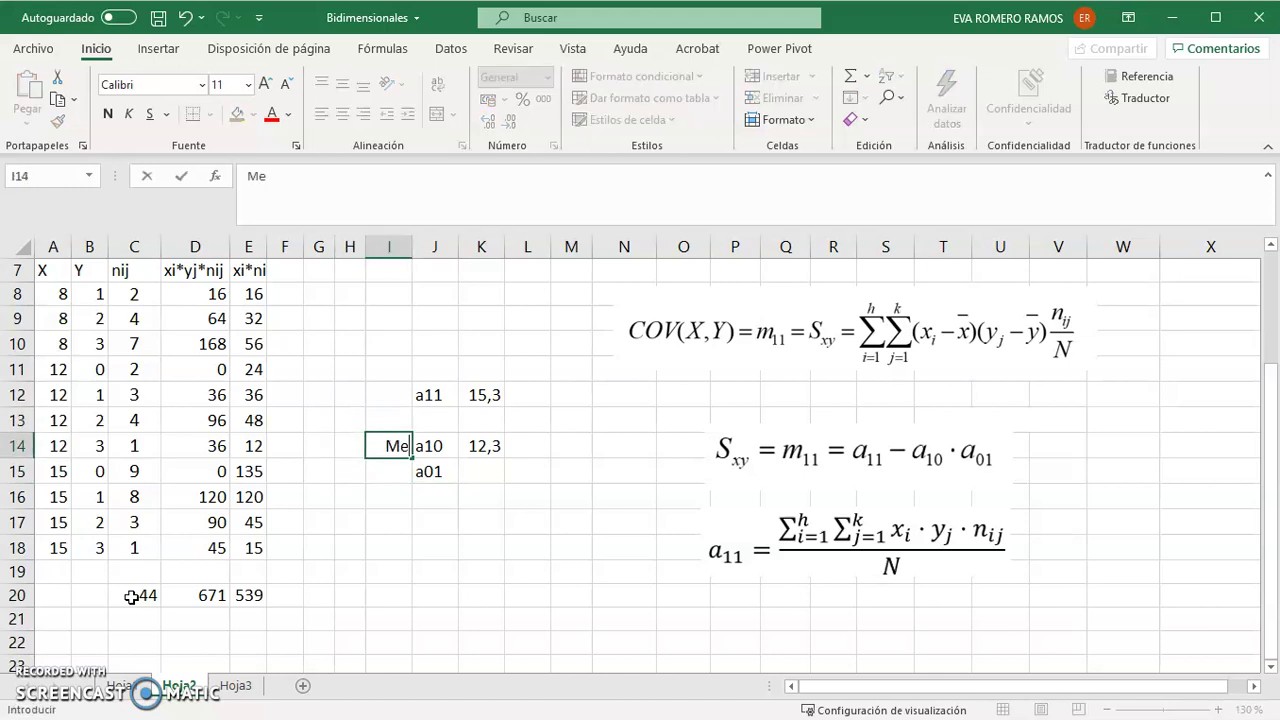
pyautogui.write('dia X')
pyautogui.press('Return')
pyautogui.write('Media ')
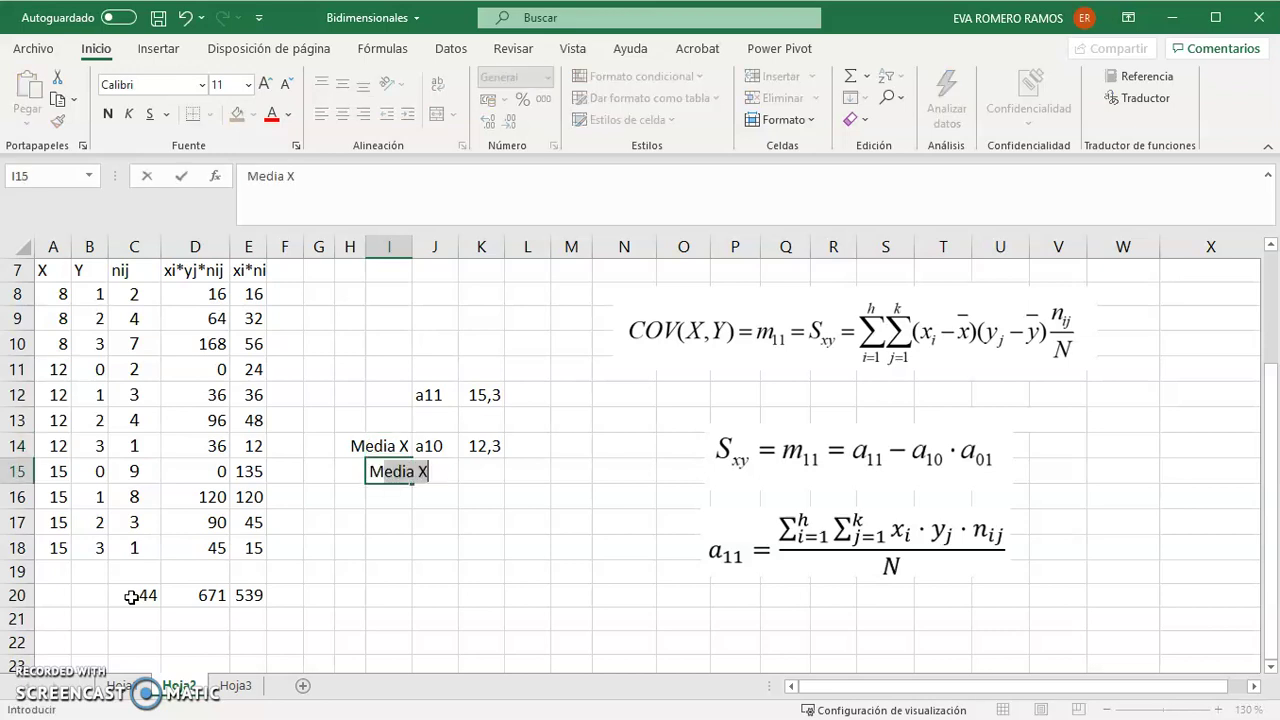
pyautogui.write('Y')
pyautogui.press('Return')
# Step: Right-align the Media Y label in cell I15
pyautogui.press('Up')
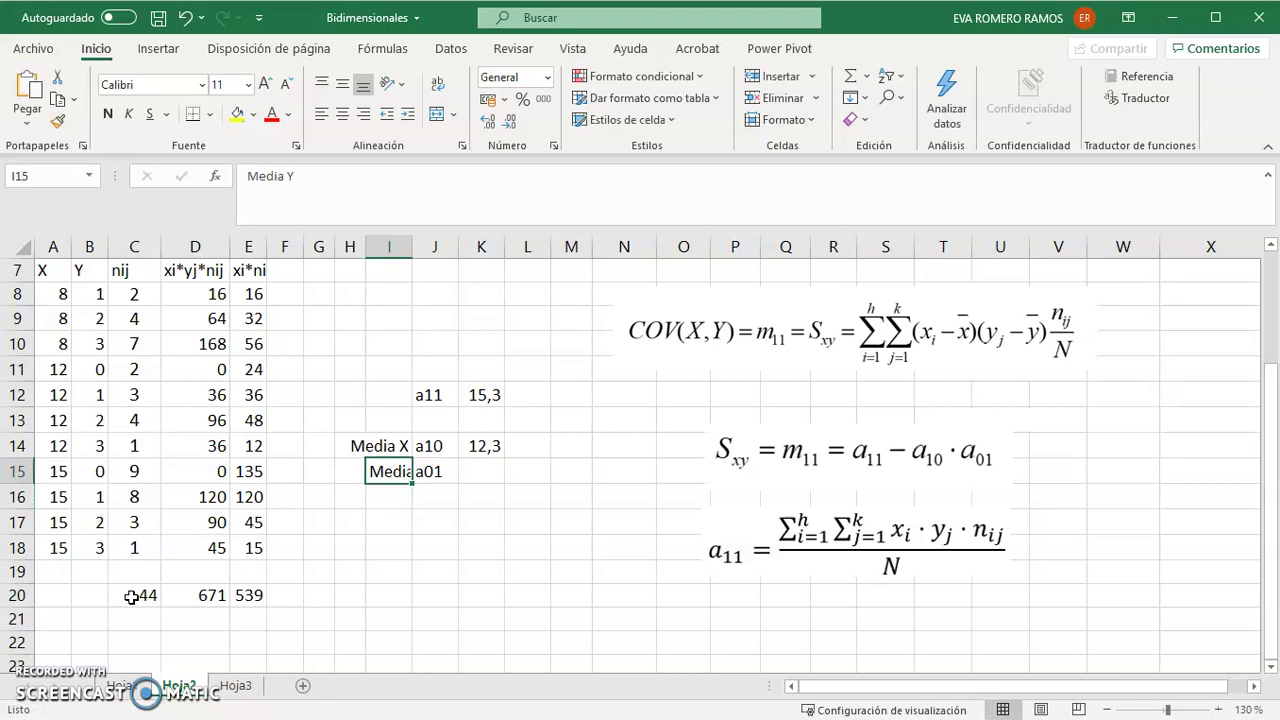
pyautogui.click(363, 113)
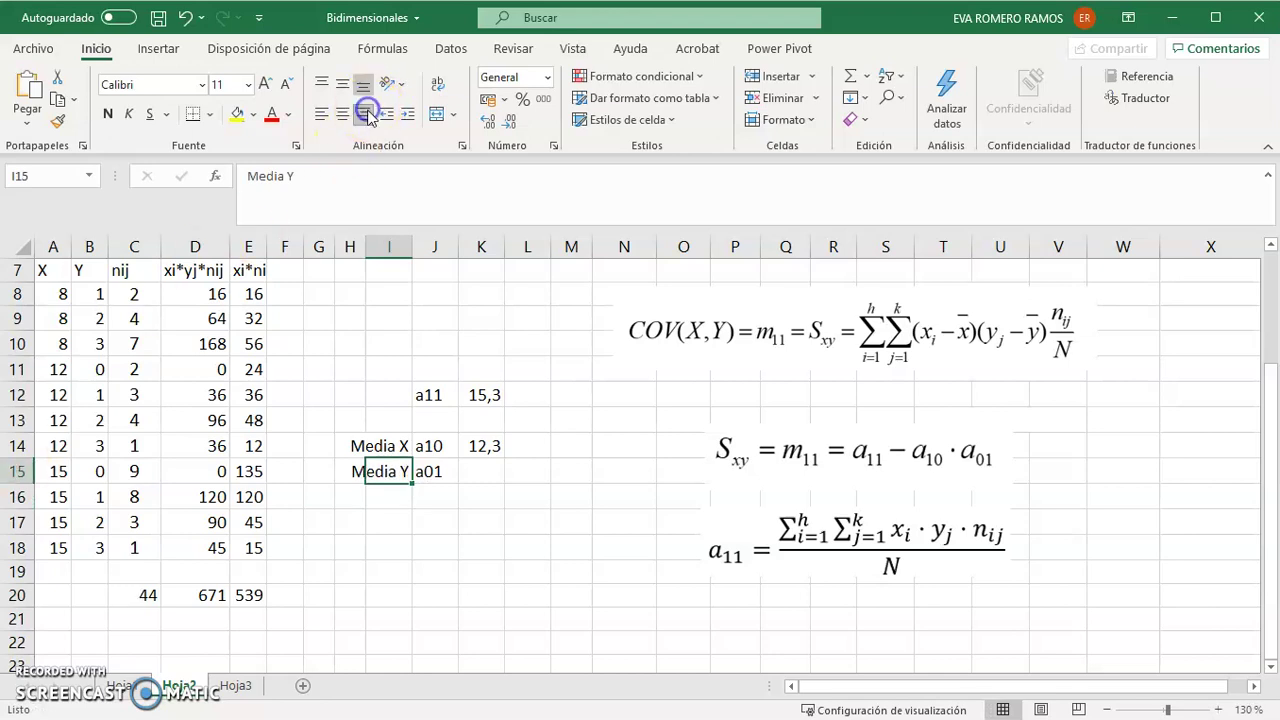
pyautogui.click(497, 520)
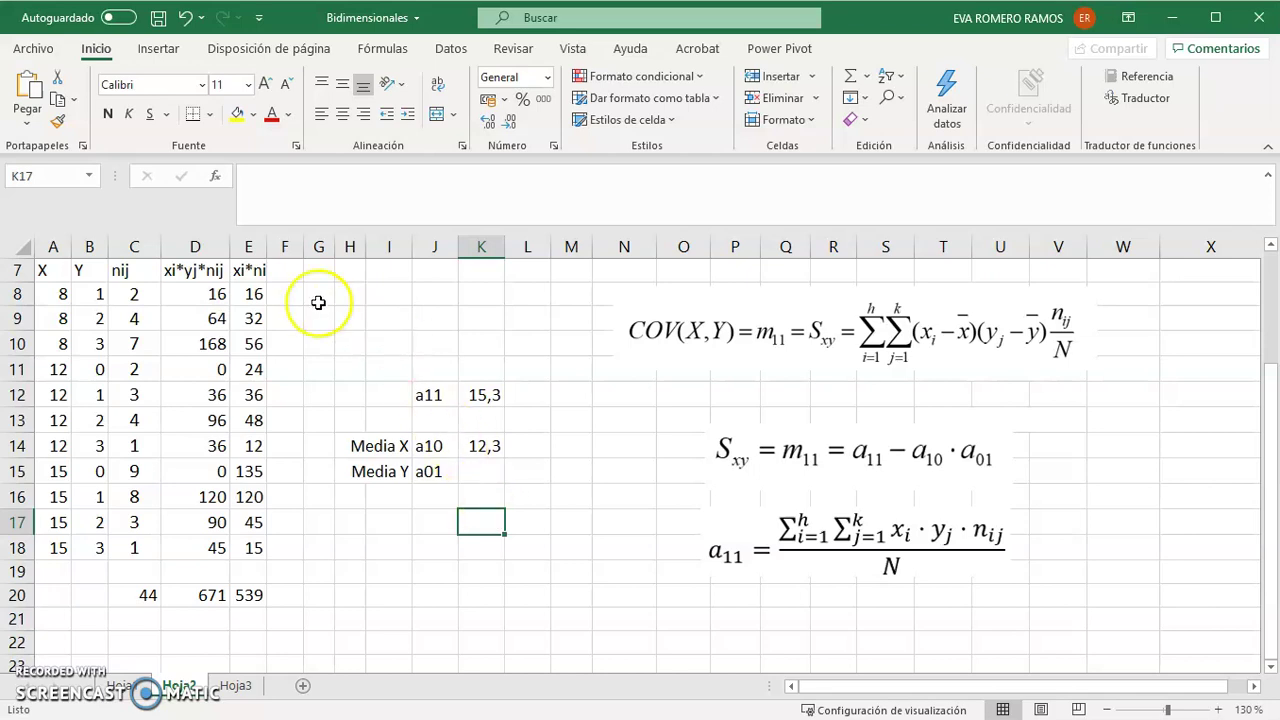
# Step: Add the heading yj*nij in cell F7
pyautogui.click(286, 272)
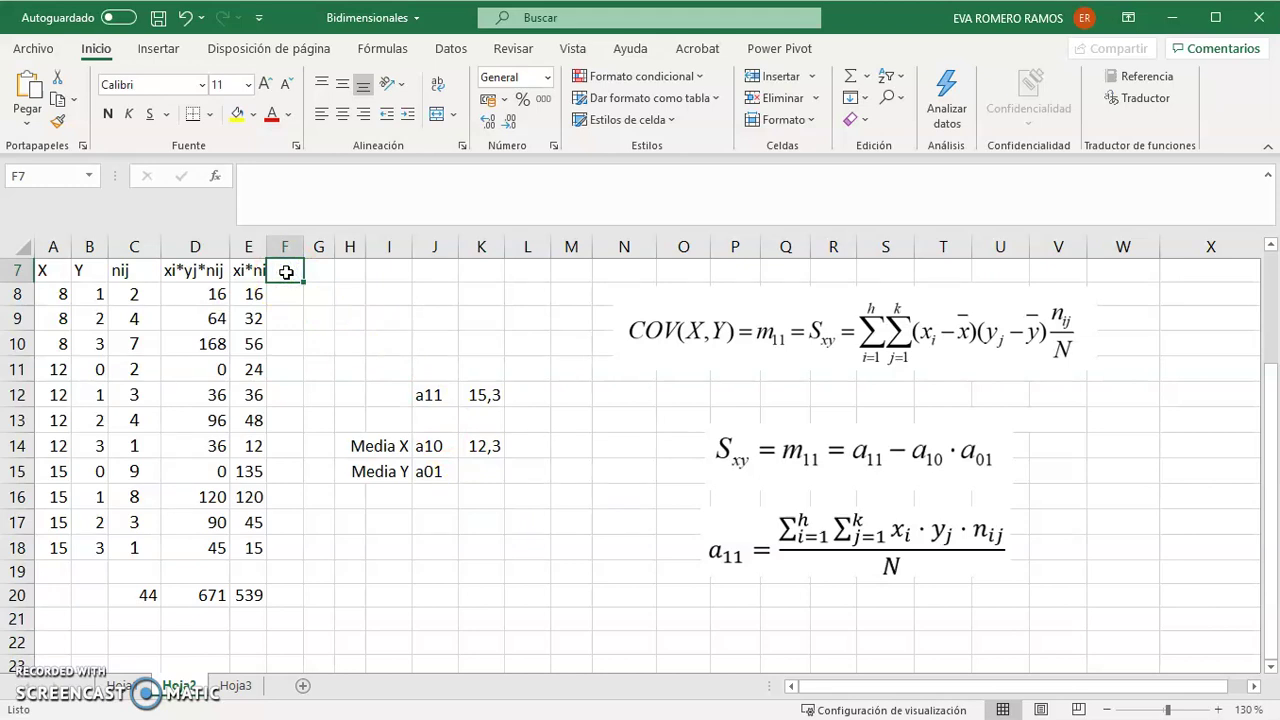
pyautogui.write('y')
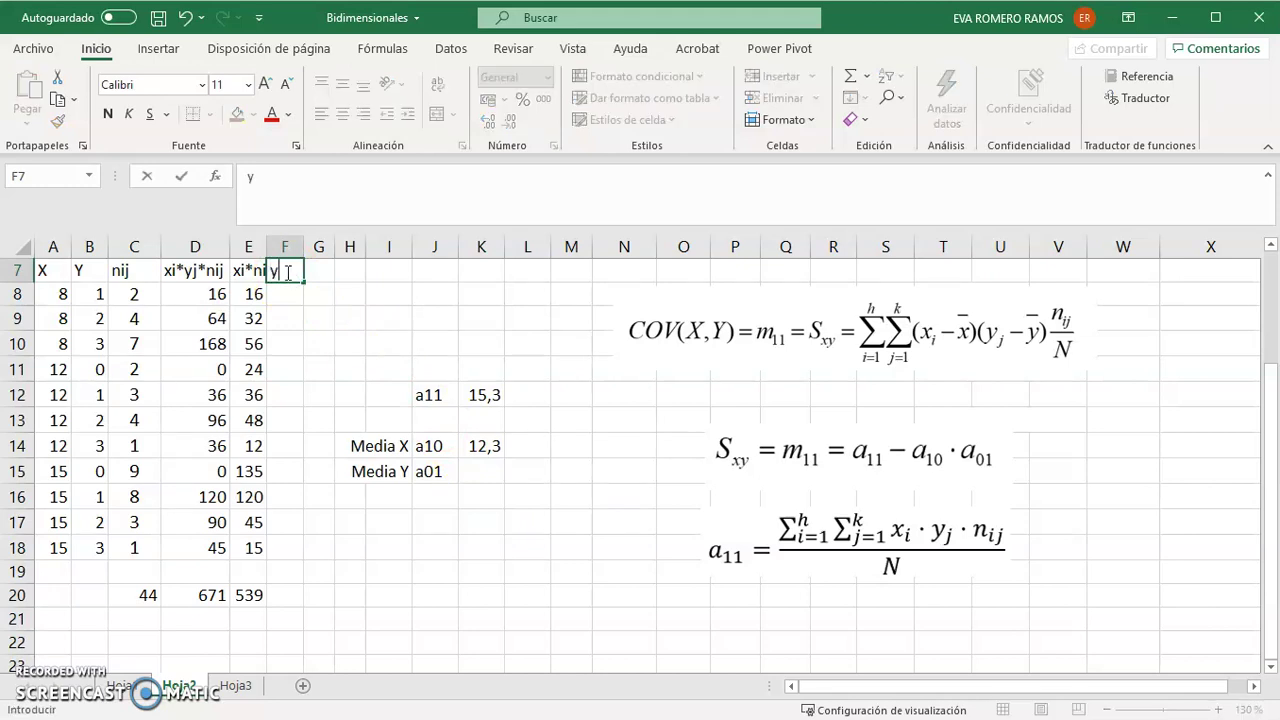
pyautogui.write('j*nij')
pyautogui.press('Down')
# Step: Calculate yj*nij in F8 with =B8*C8 and fill the formula down to F18
pyautogui.write('=')
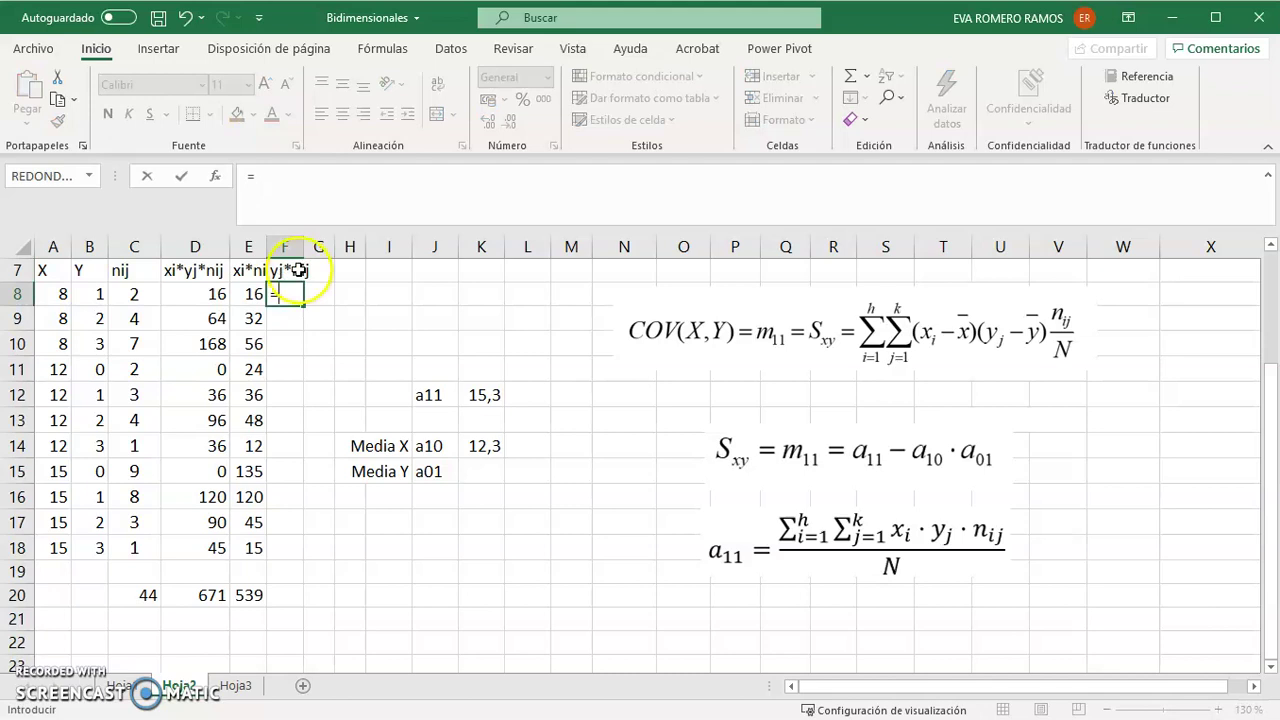
pyautogui.click(90, 293)
pyautogui.write('*')
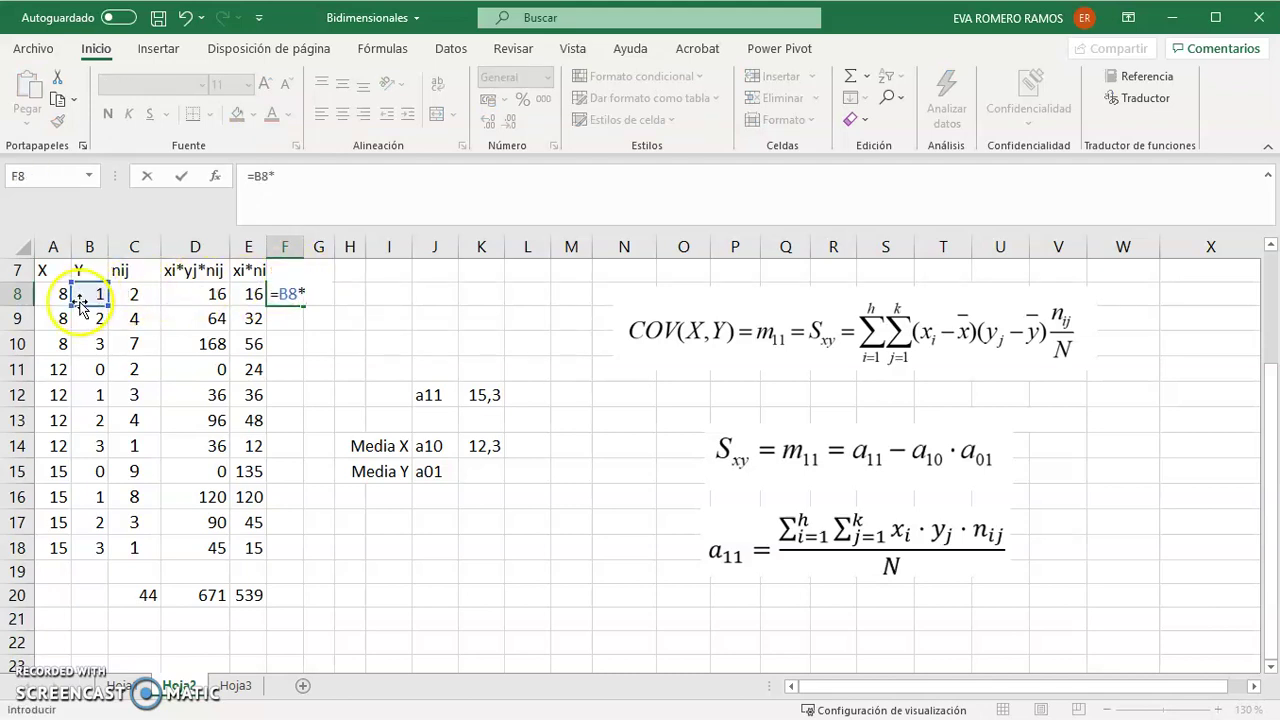
pyautogui.click(124, 295)
pyautogui.press('Return')
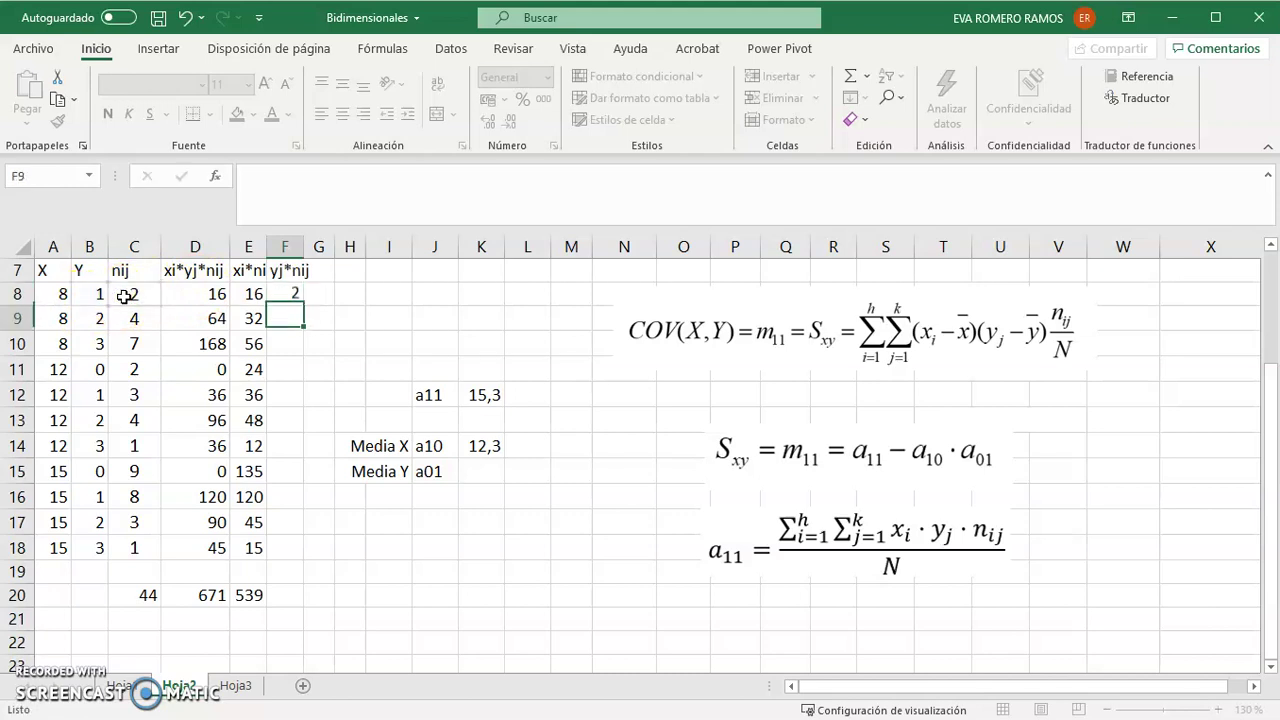
pyautogui.click(290, 291)
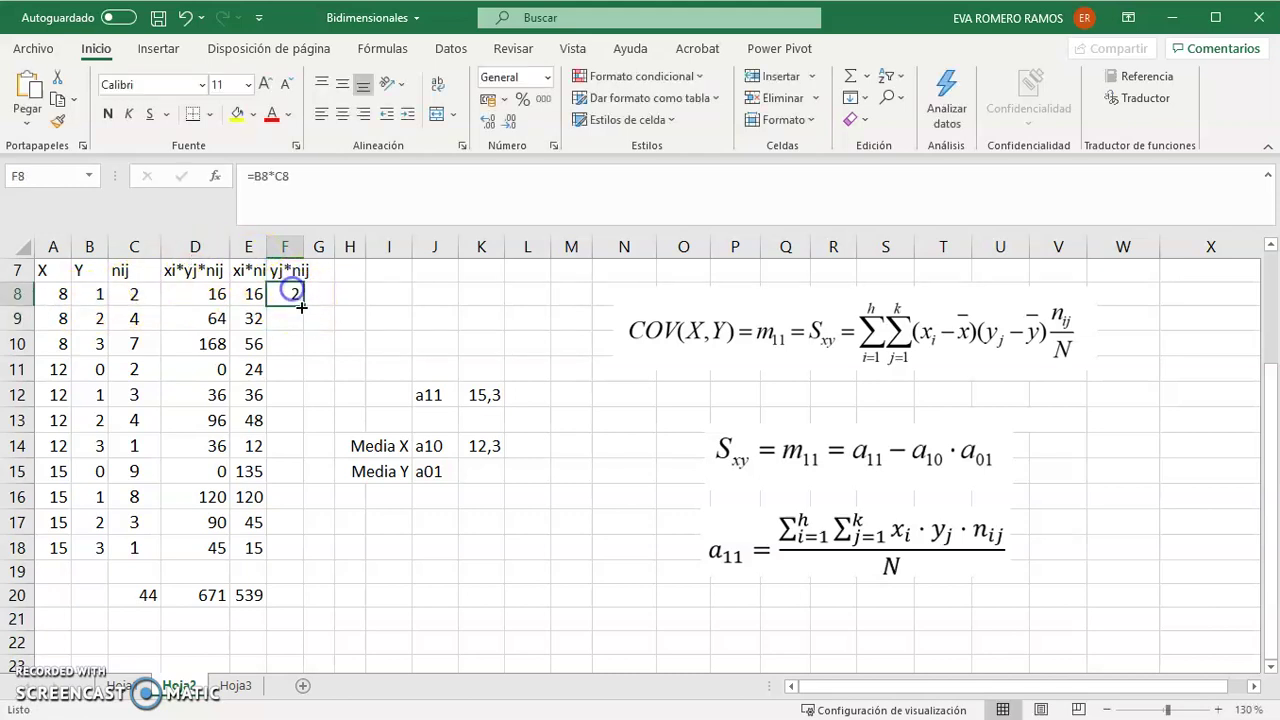
pyautogui.doubleClick(301, 307)
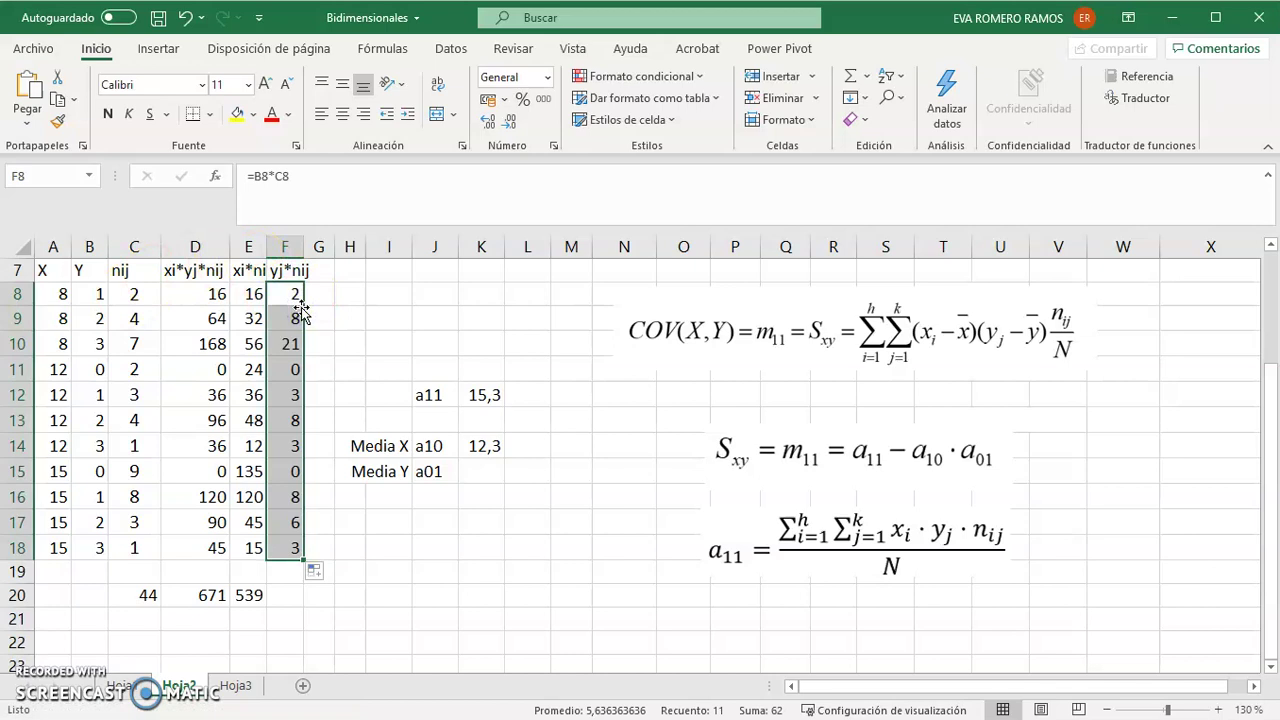
# Step: Widen columns E and F to fit their headings and correct the heading in E7 to xi*nij
pyautogui.moveTo(304, 247); pyautogui.dragTo(271, 246)
pyautogui.click(241, 271)
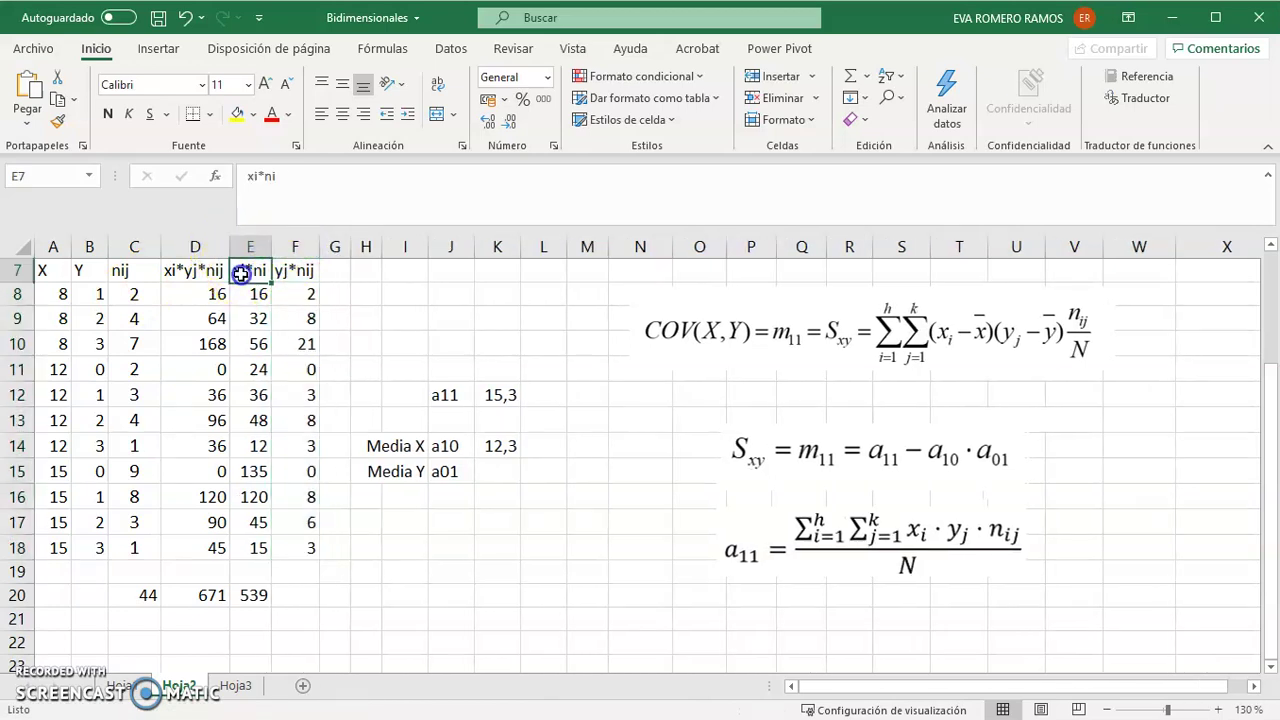
pyautogui.click(290, 178)
pyautogui.write('j')
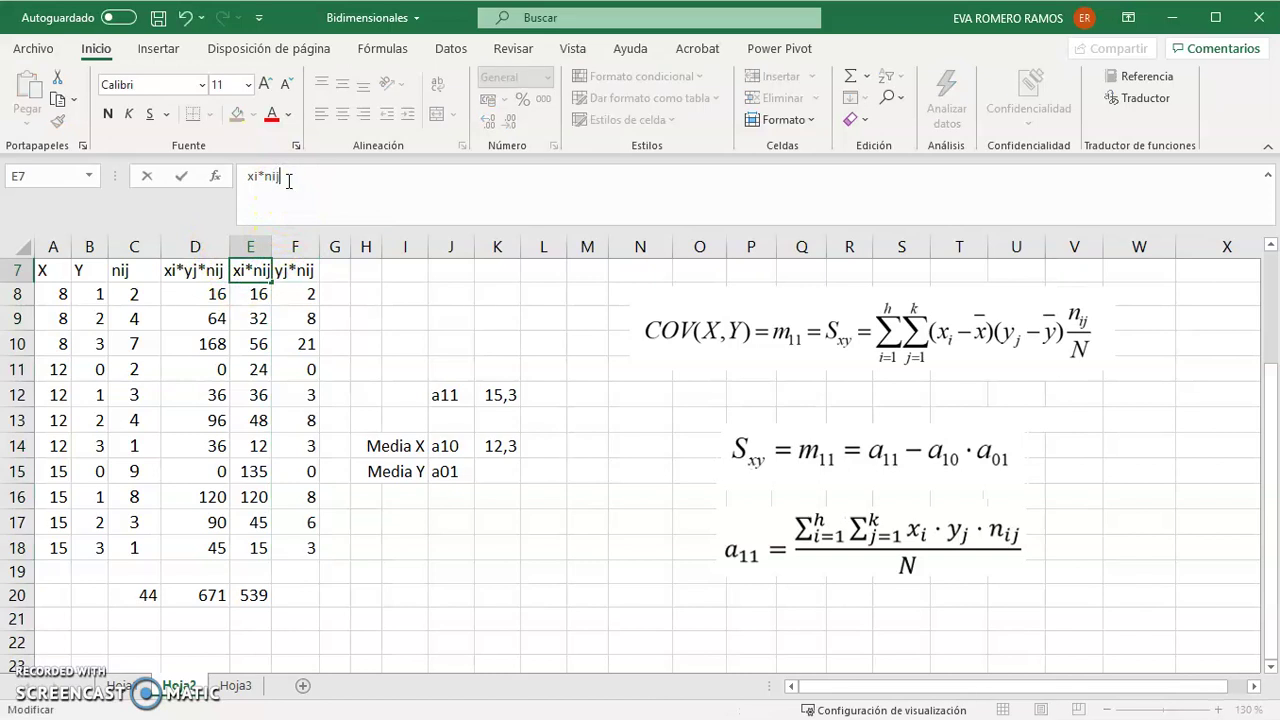
pyautogui.press('Return')
# Step: Copy the column sum from E20 into F20 to total the yj*nij column
pyautogui.click(298, 593)
pyautogui.click(256, 596)
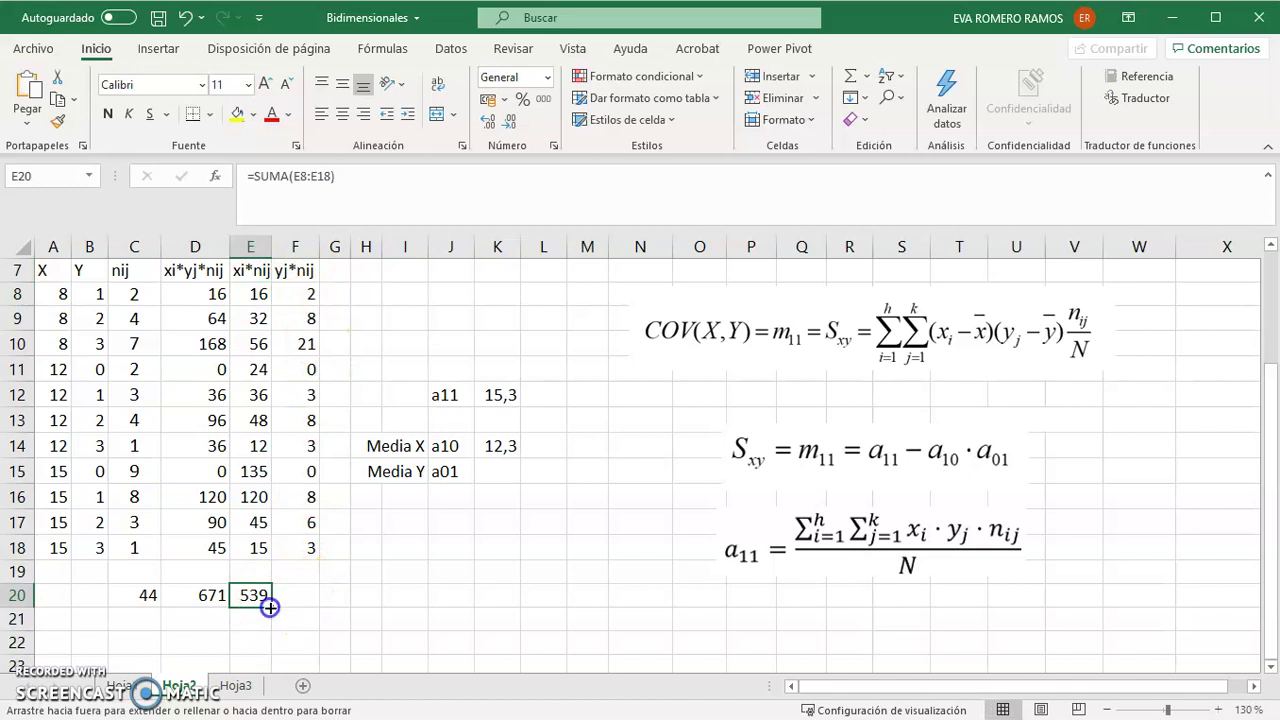
pyautogui.moveTo(305, 607); pyautogui.dragTo(306, 607)
# Step: Calculate a01, the mean of Y, in K15 with +F20/C20
pyautogui.click(490, 473)
pyautogui.write('+')
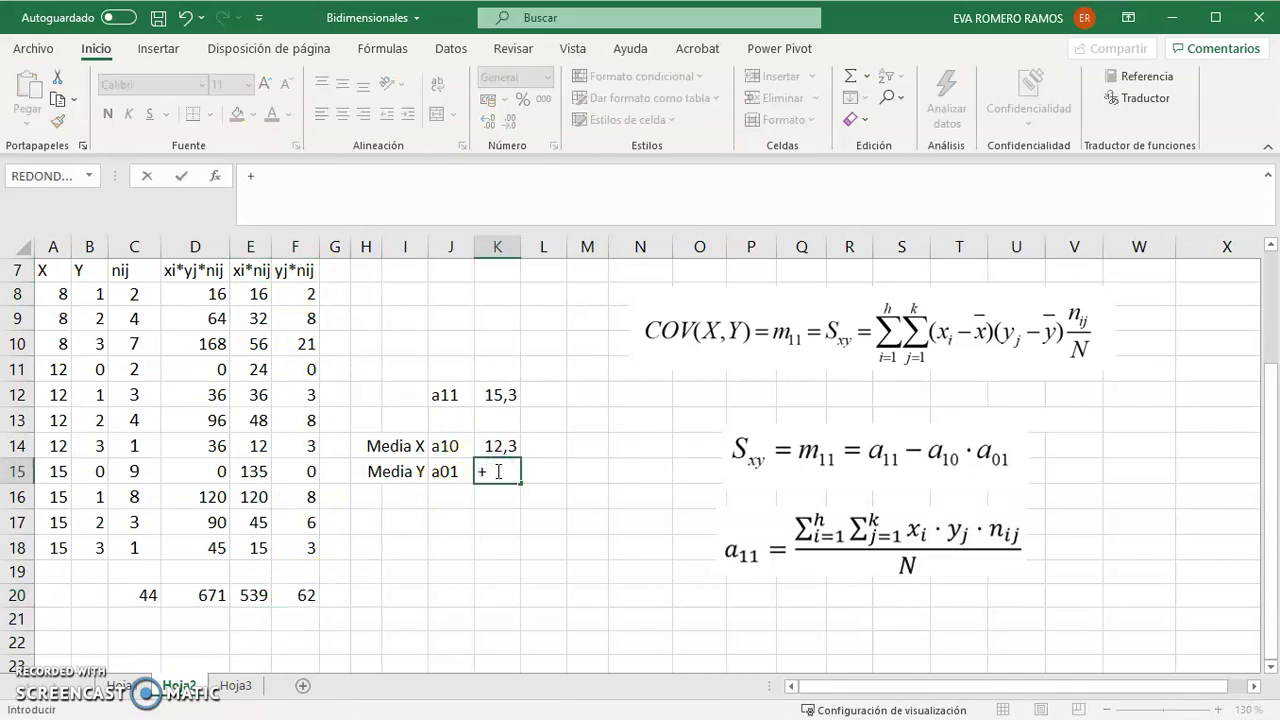
pyautogui.click(305, 596)
pyautogui.write('/')
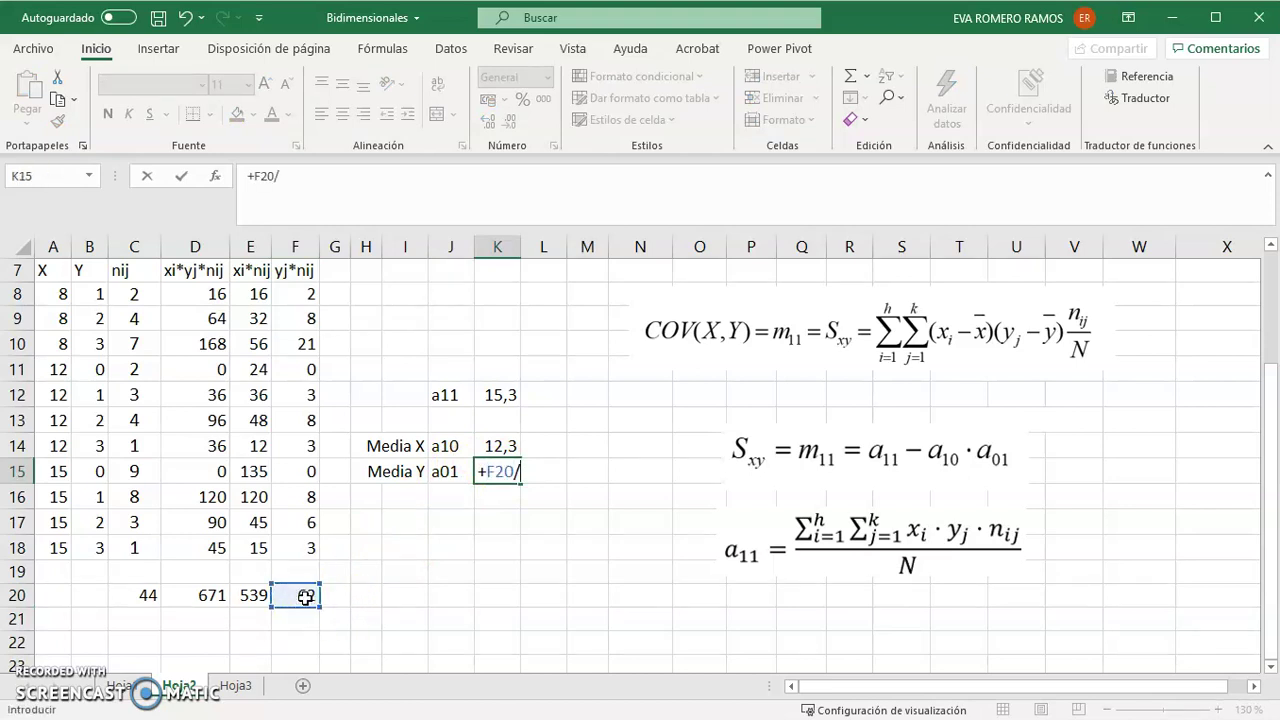
pyautogui.click(141, 597)
pyautogui.press('Return')
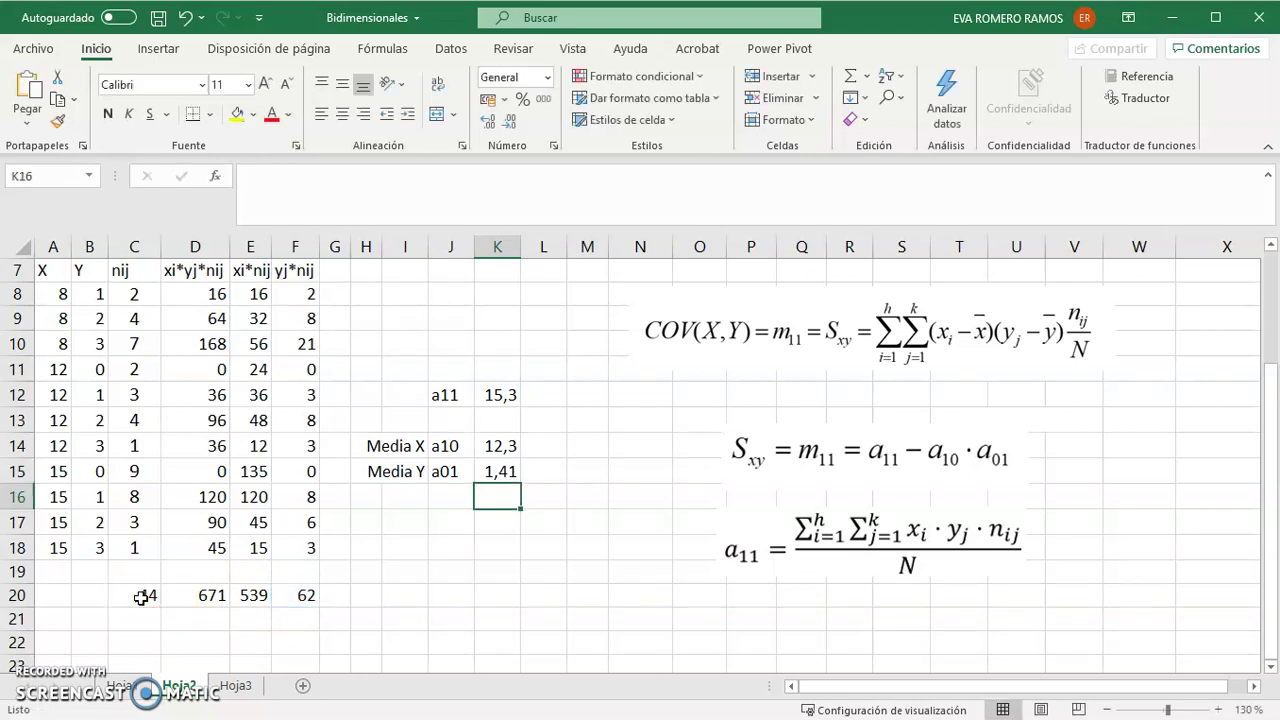
# Step: Enter the label cov(x,y) in J17 and right-align it
pyautogui.click(451, 527)
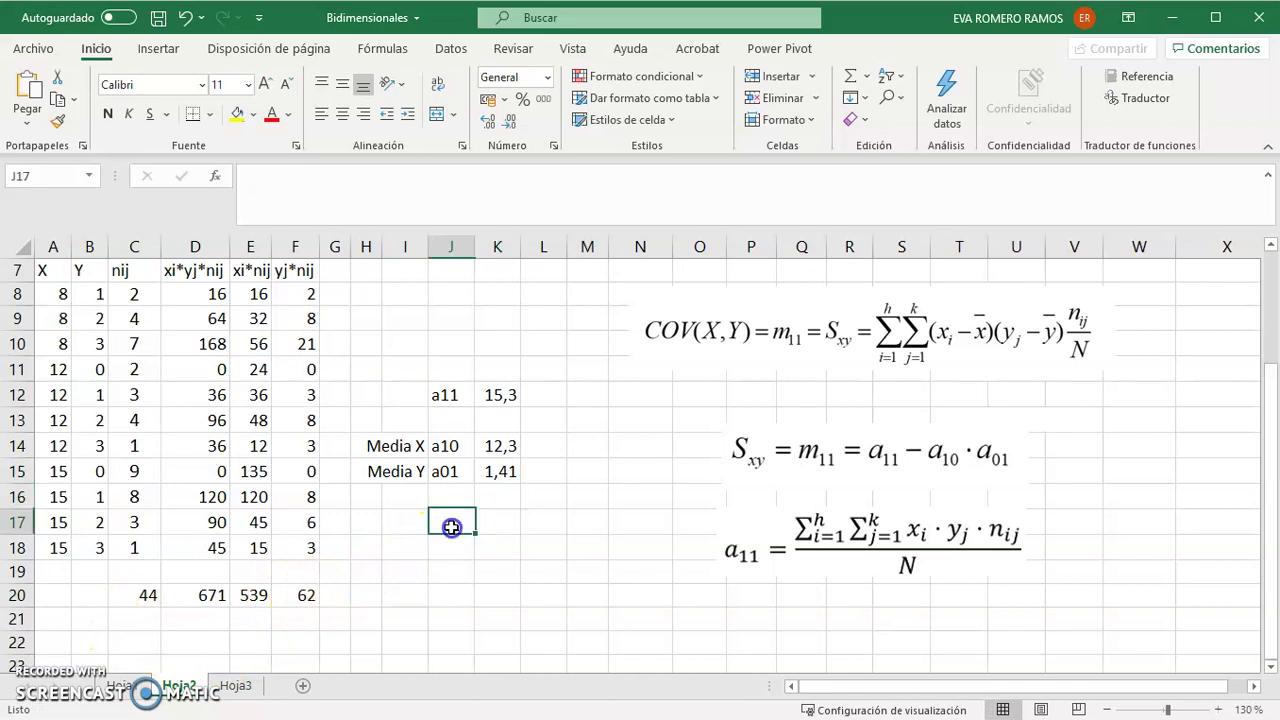
pyautogui.write('cov')
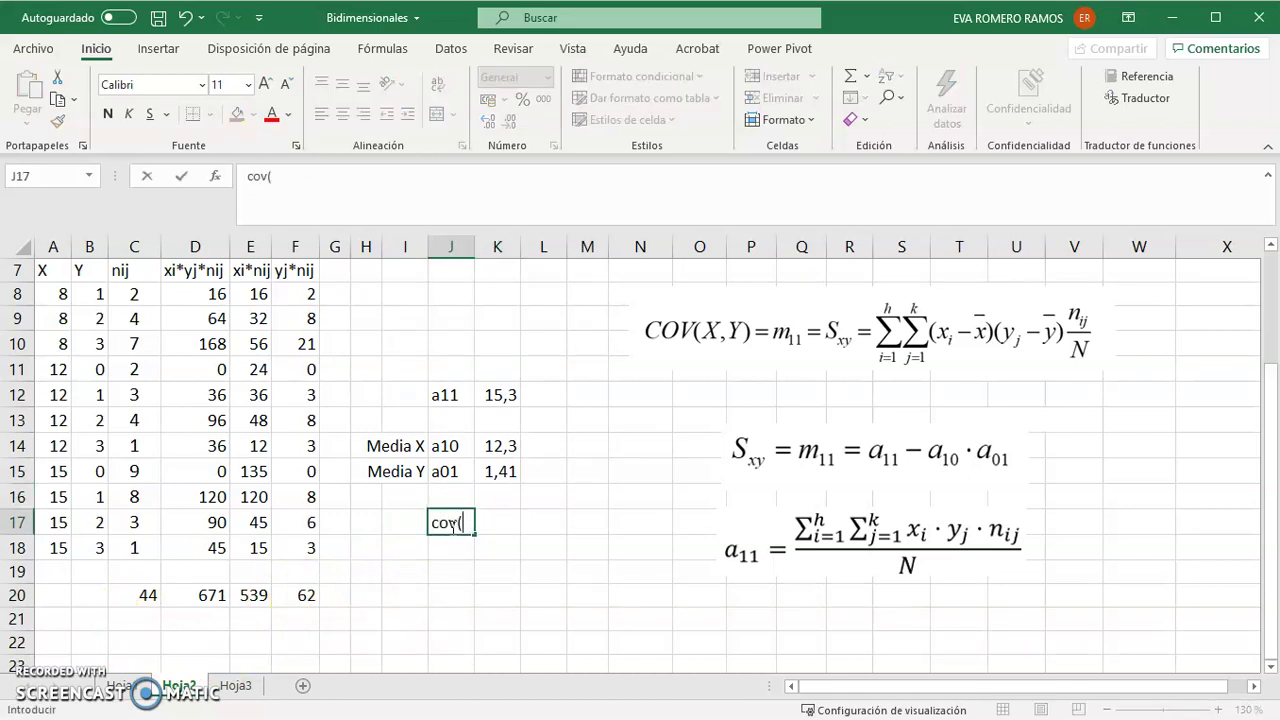
pyautogui.write('(a')
pyautogui.write(',y)')
pyautogui.press('BackSpace')
pyautogui.press('BackSpace')
pyautogui.press('BackSpace')
pyautogui.press('BackSpace')
pyautogui.write('x,y)')
pyautogui.press('Tab')
pyautogui.click(451, 527)
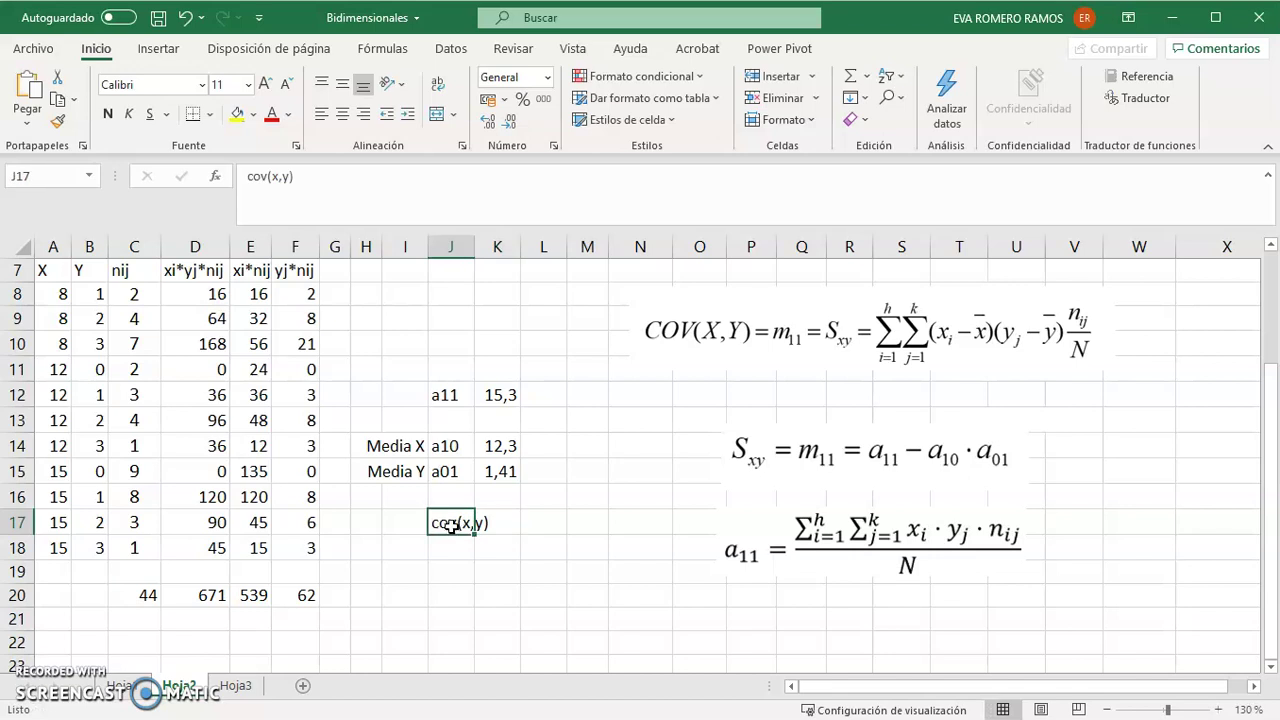
pyautogui.click(358, 115)
# Step: Calculate the covariance in K17 with =K12-K14*K15
pyautogui.click(499, 520)
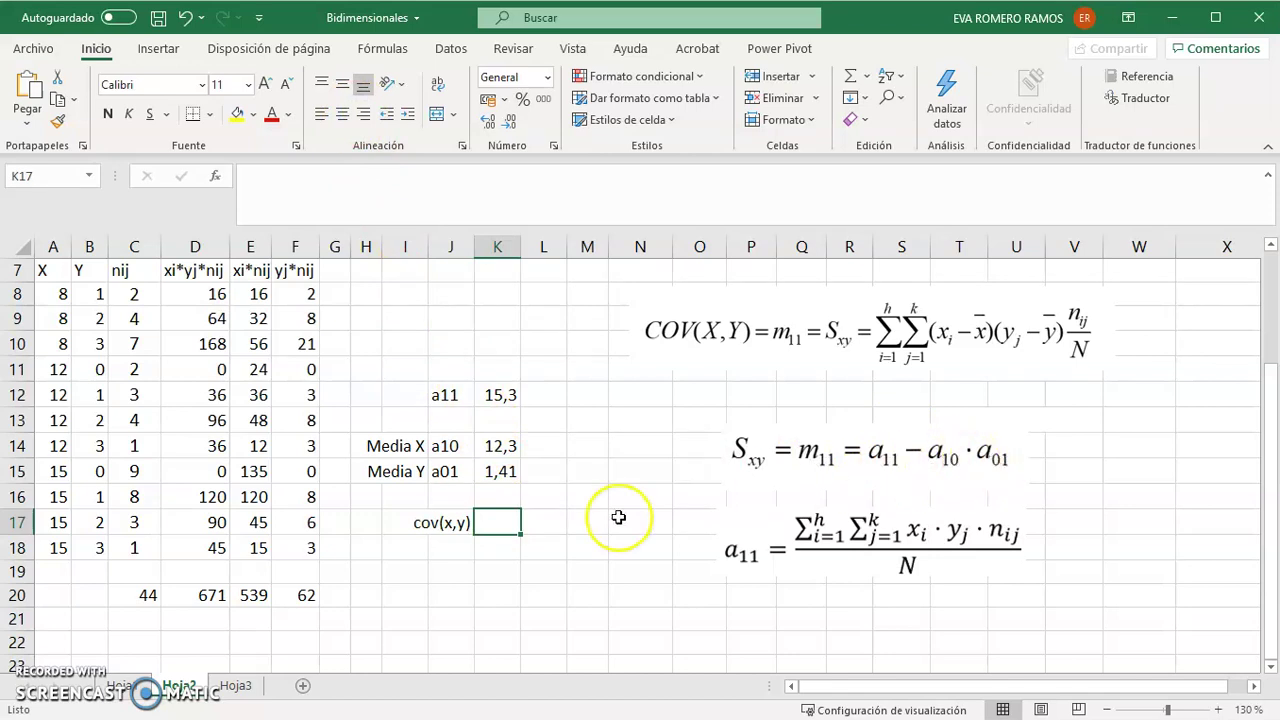
pyautogui.write('=')
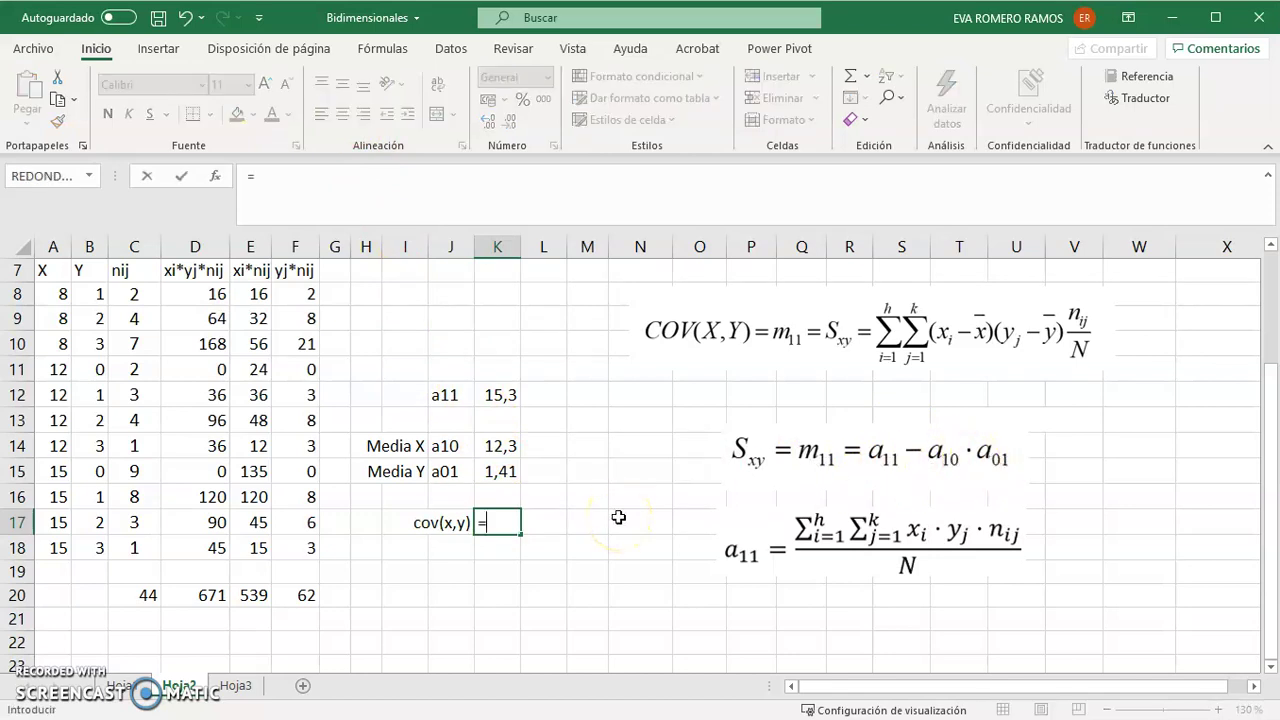
pyautogui.click(503, 397)
pyautogui.write('-')
pyautogui.click(506, 447)
pyautogui.write('*')
pyautogui.click(507, 468)
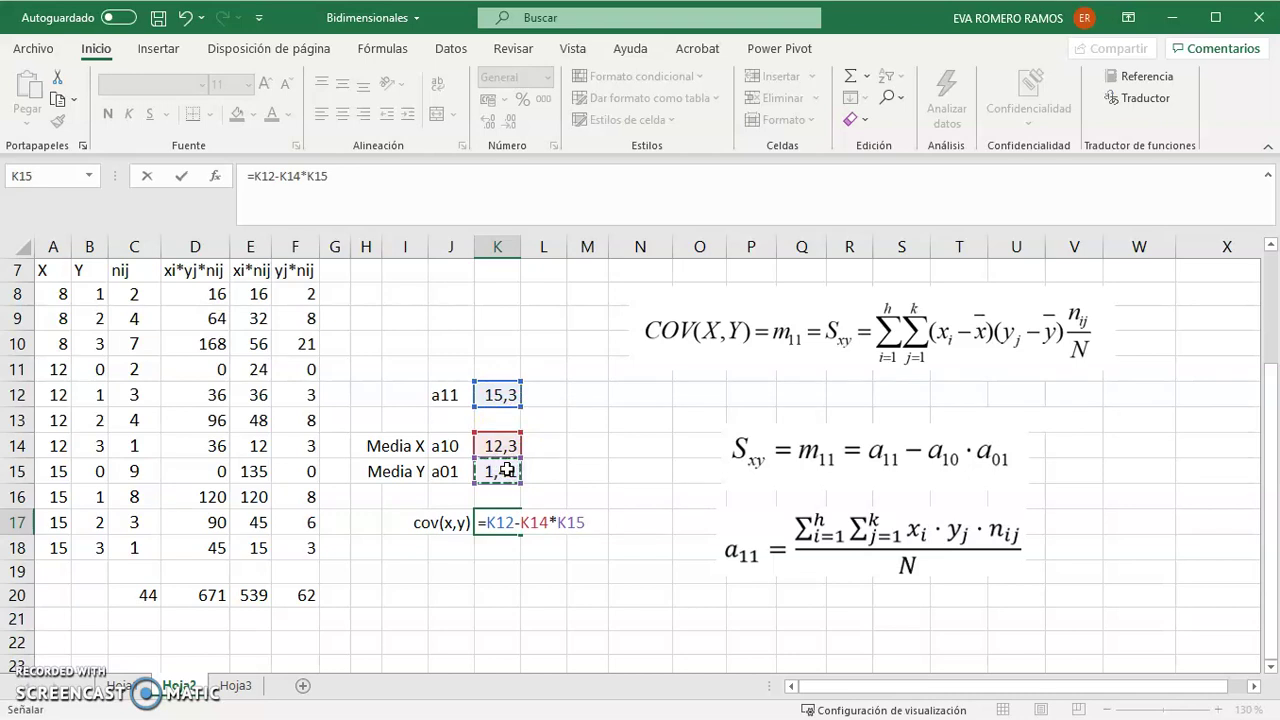
pyautogui.press('Return')
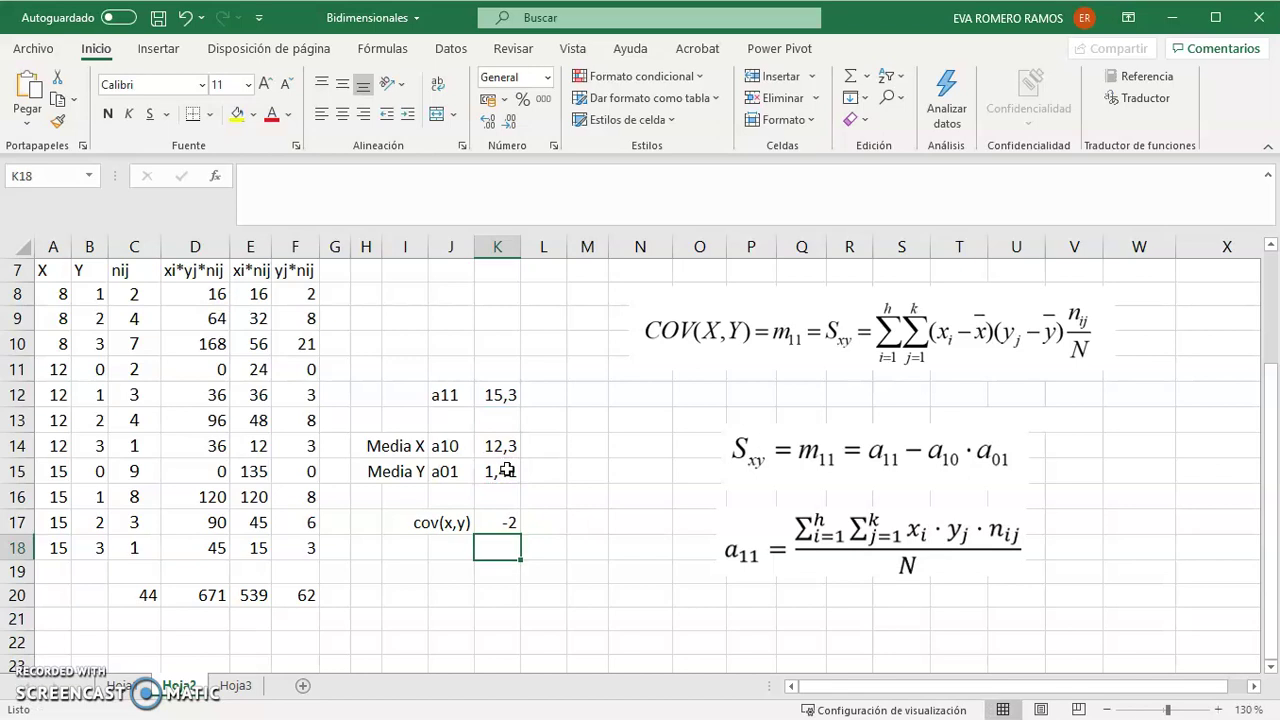
# Step: Check the covariance on Hoja3, and widen column K on Hoja2 to show more decimals of the result
pyautogui.click(503, 522)
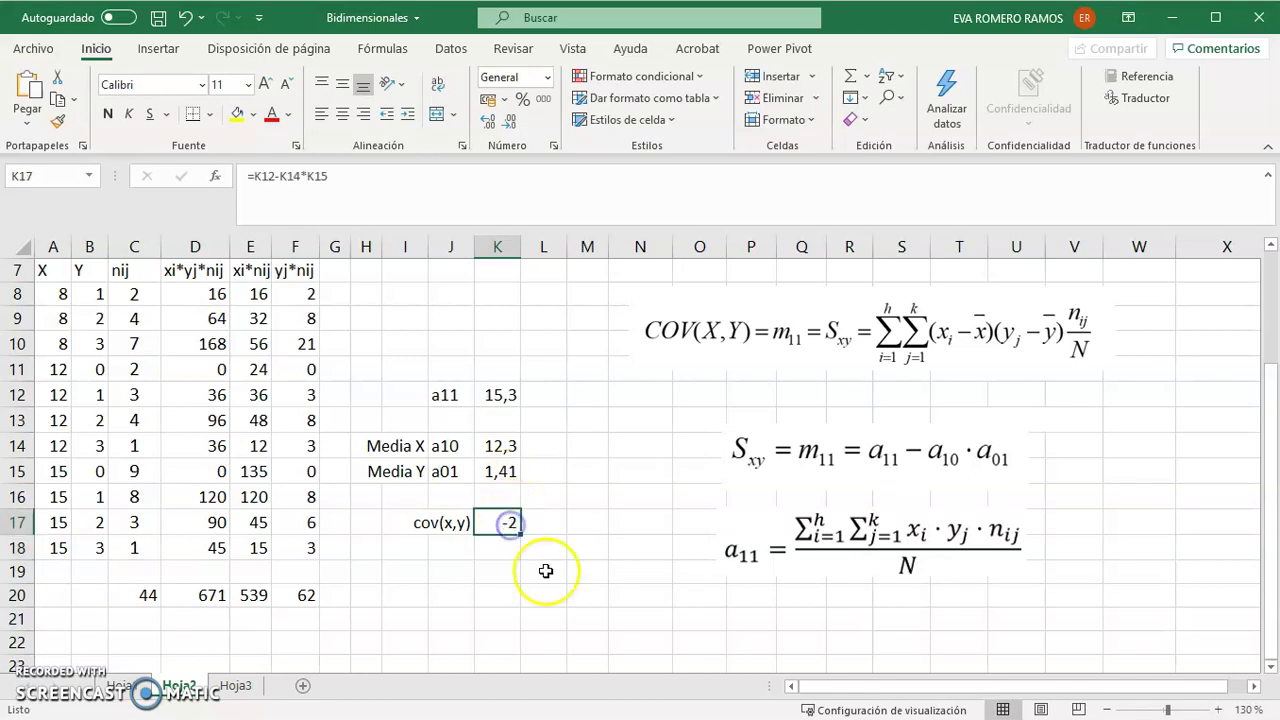
pyautogui.click(236, 685)
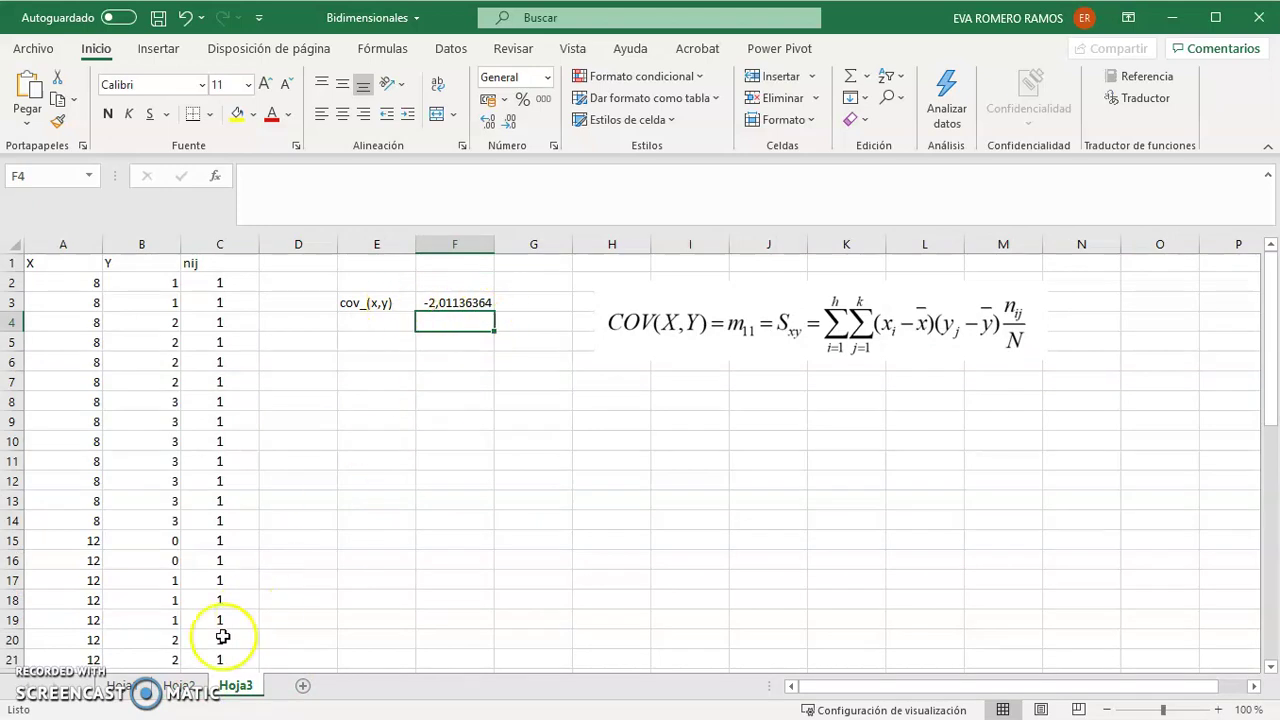
pyautogui.click(192, 684)
pyautogui.moveTo(520, 246); pyautogui.dragTo(547, 254)
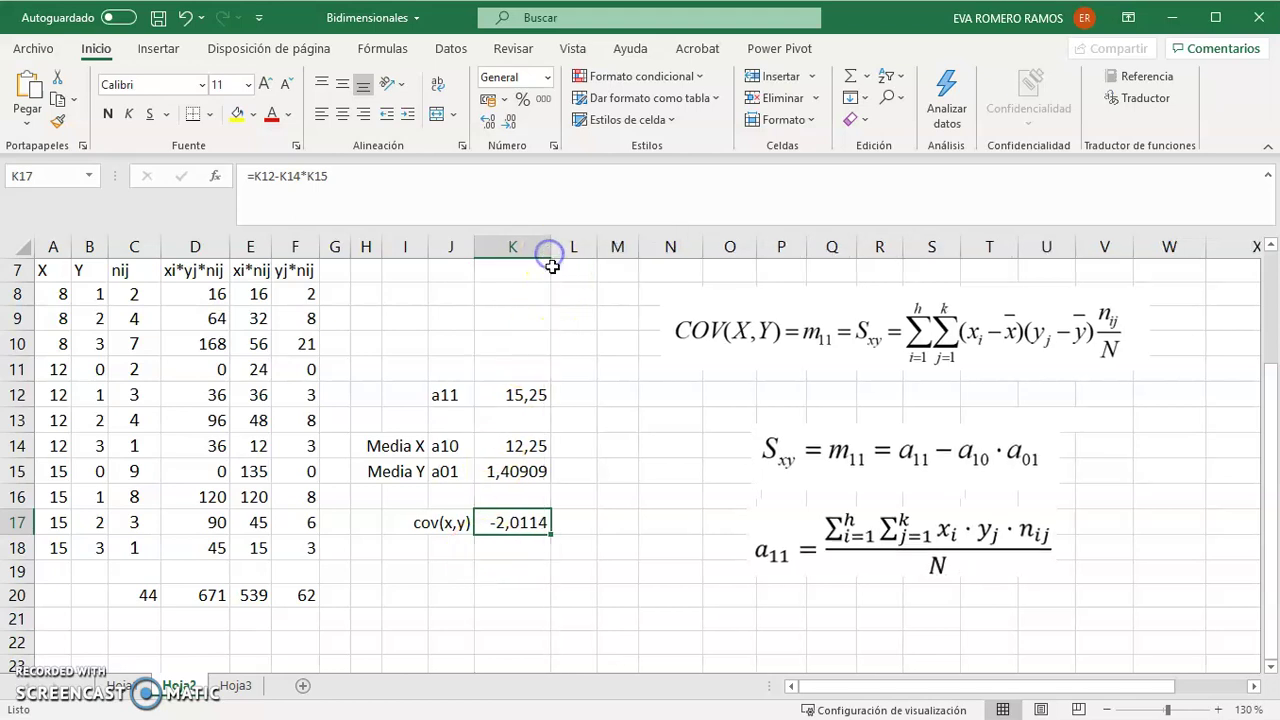
# Step: Narrow column F on Hoja3 so its covariance shows four decimals, and return to Hoja2 to compare
pyautogui.click(236, 686)
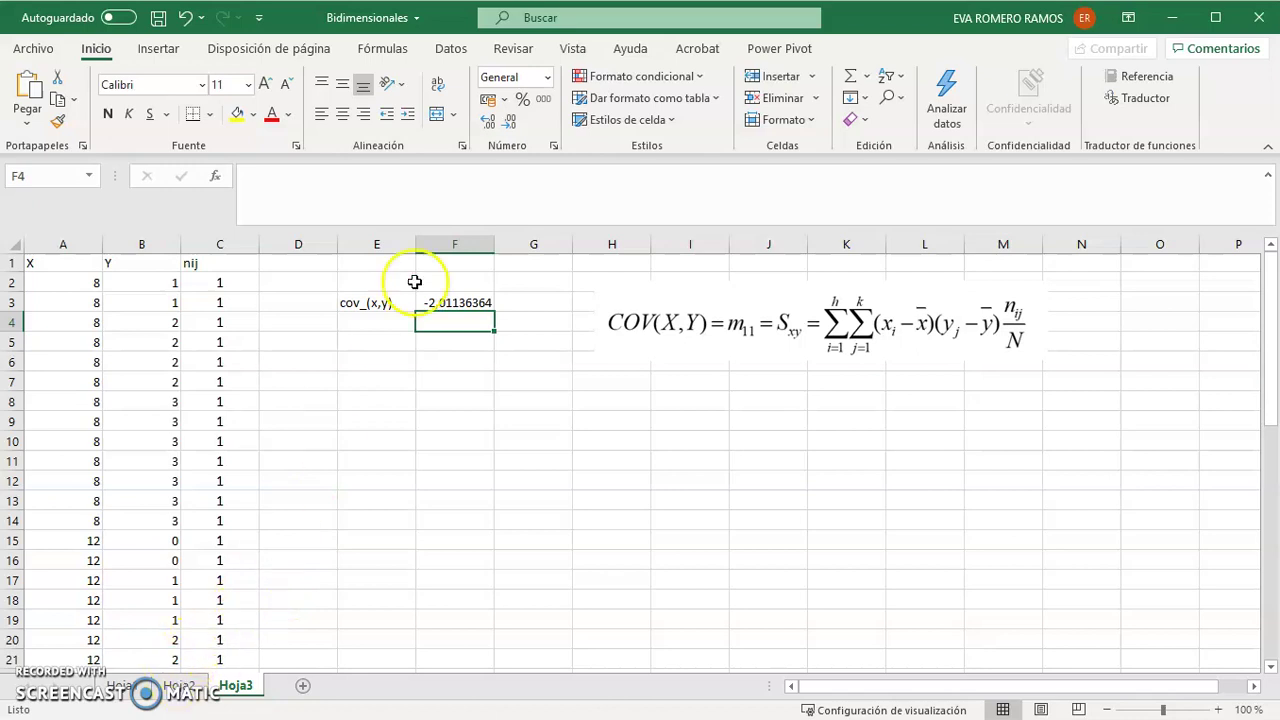
pyautogui.click(470, 302)
pyautogui.moveTo(494, 244); pyautogui.dragTo(470, 245)
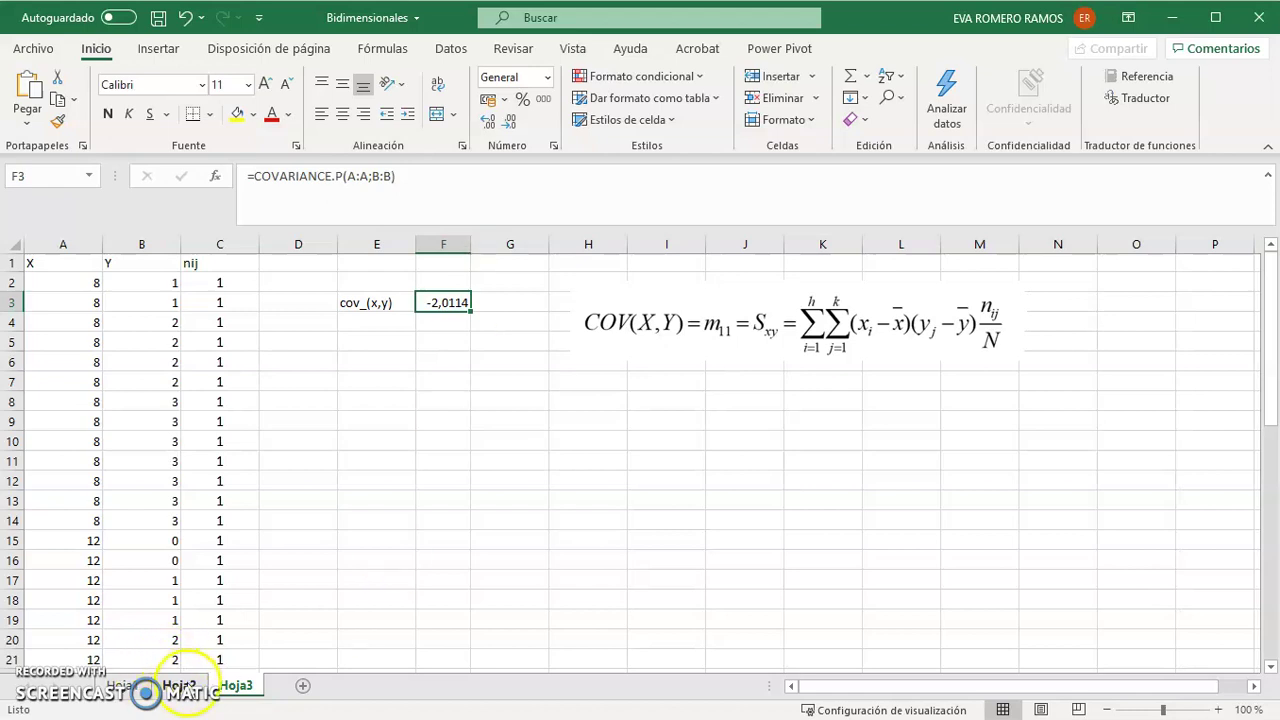
pyautogui.click(179, 685)
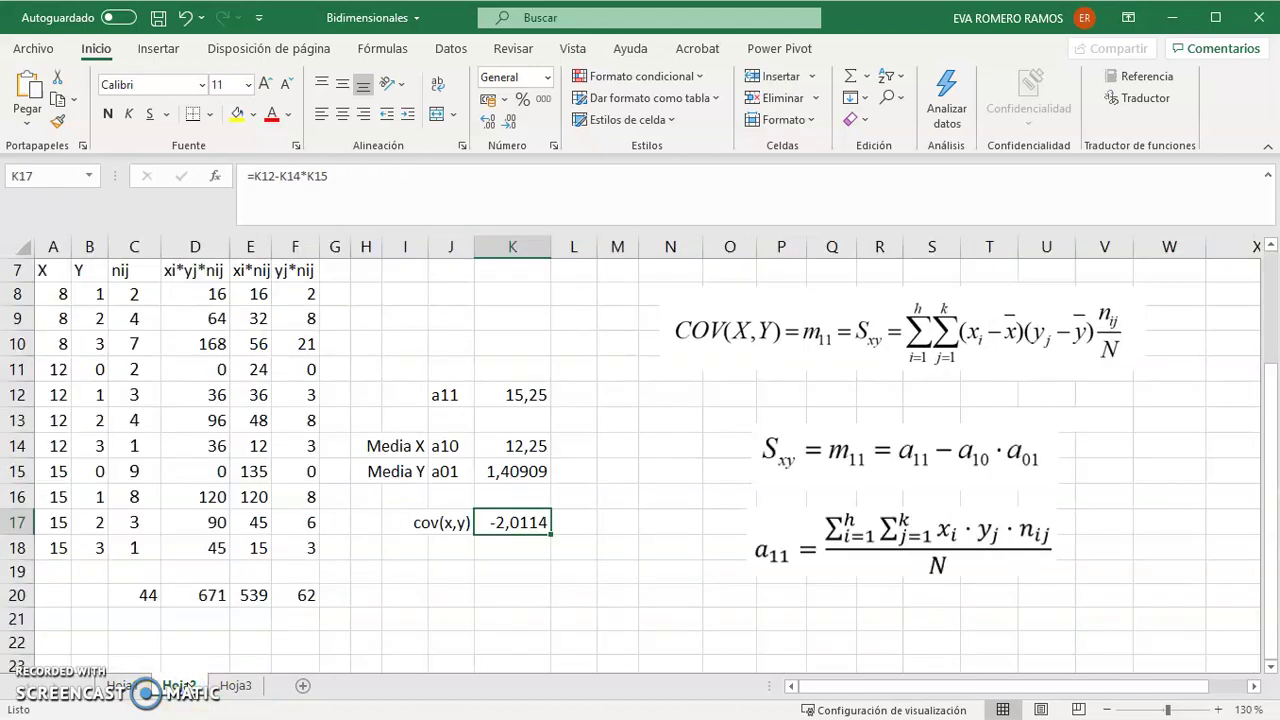